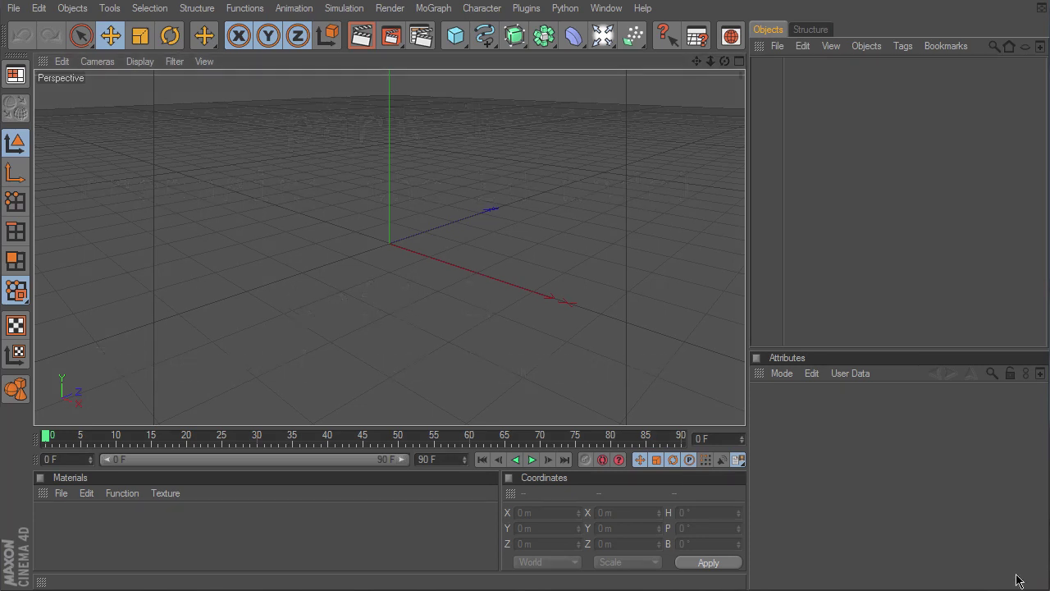
Import the 36722_KV1.3ds tank model, accepting the default 3D Studio import settings
left_click(14, 9)
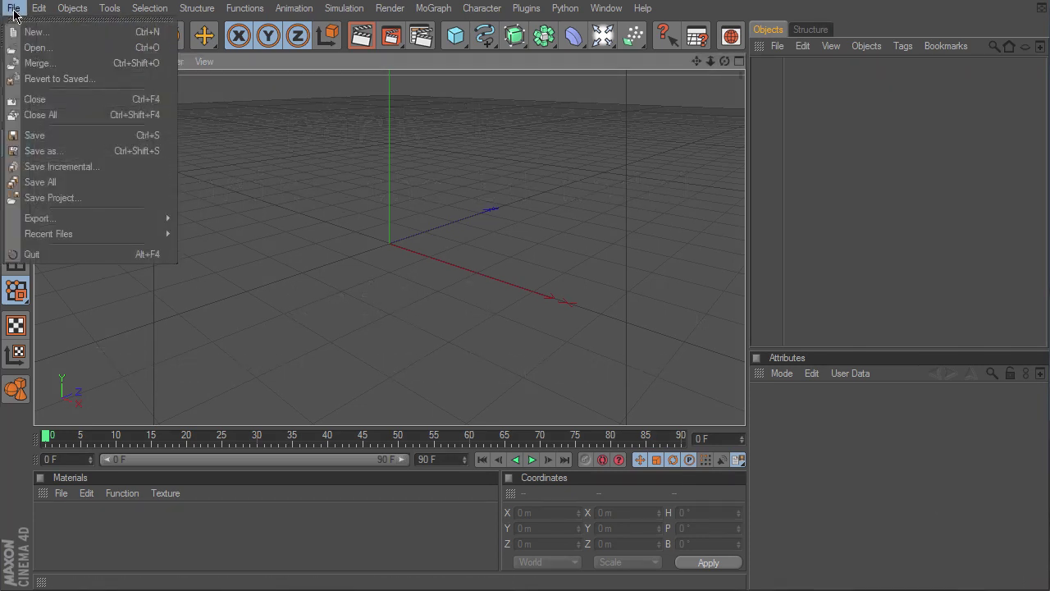
left_click(52, 49)
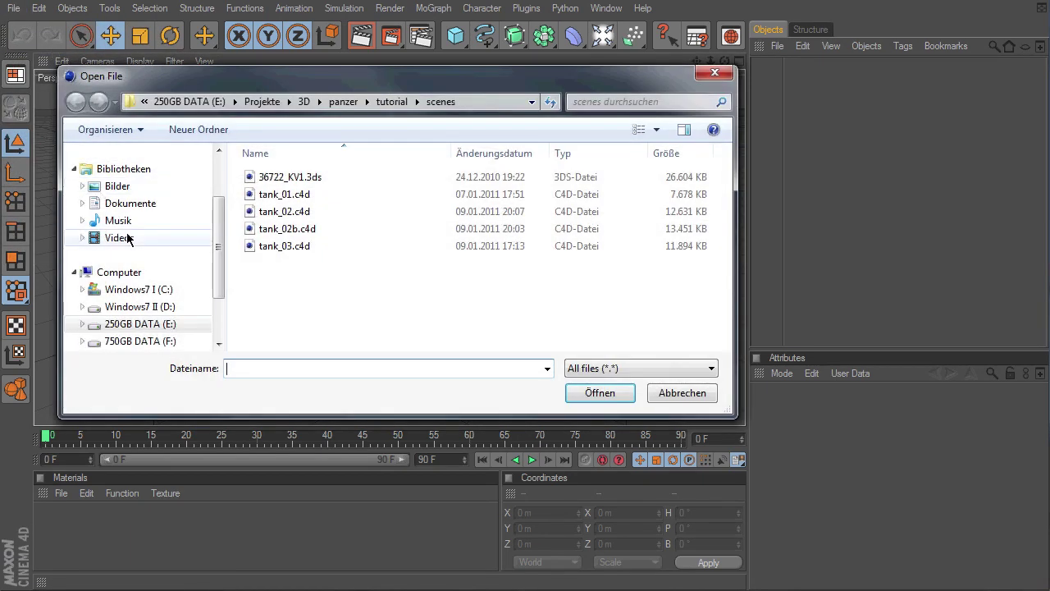
left_click(307, 177)
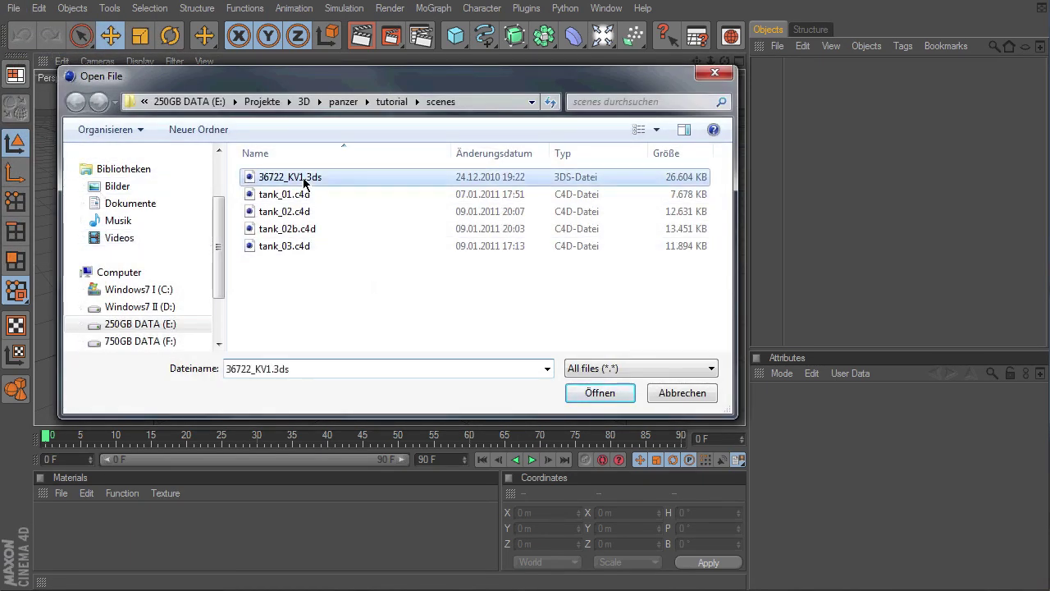
left_click(606, 394)
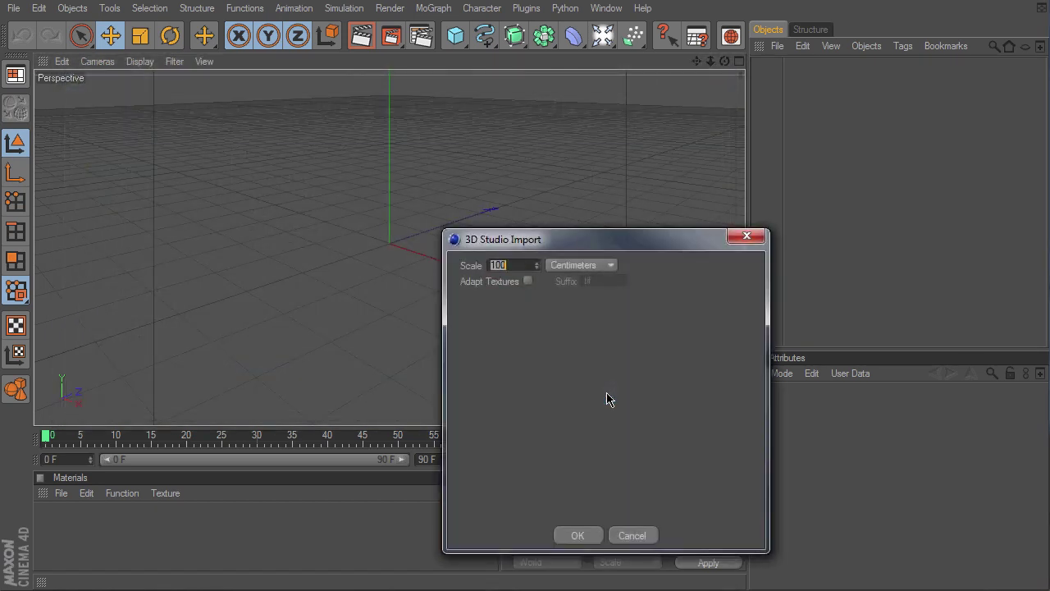
left_click(587, 539)
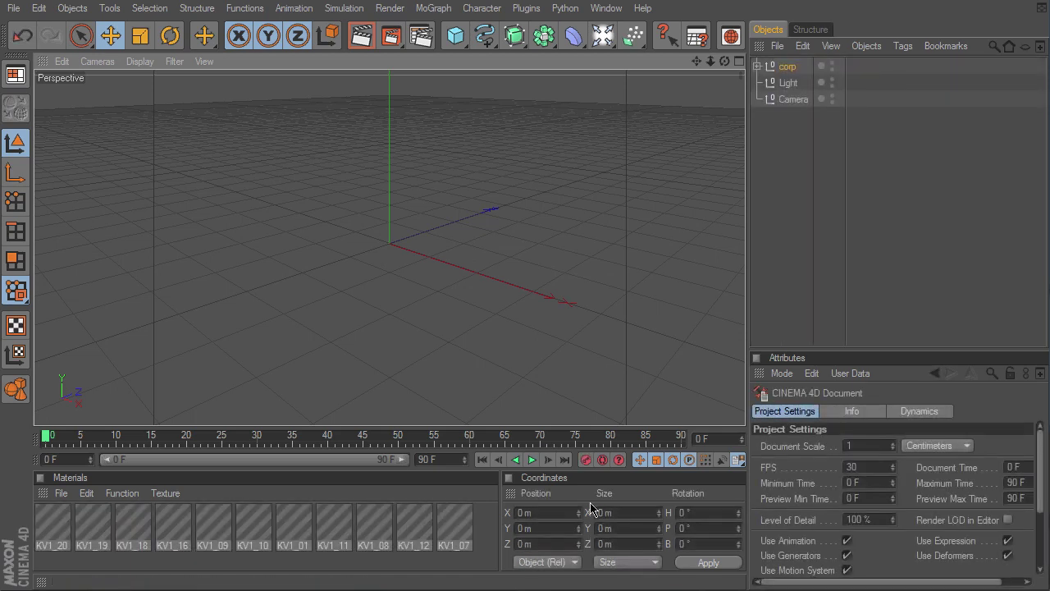
Delete the imported Light and Camera null objects from the scene
left_click_drag(801, 129, 770, 87)
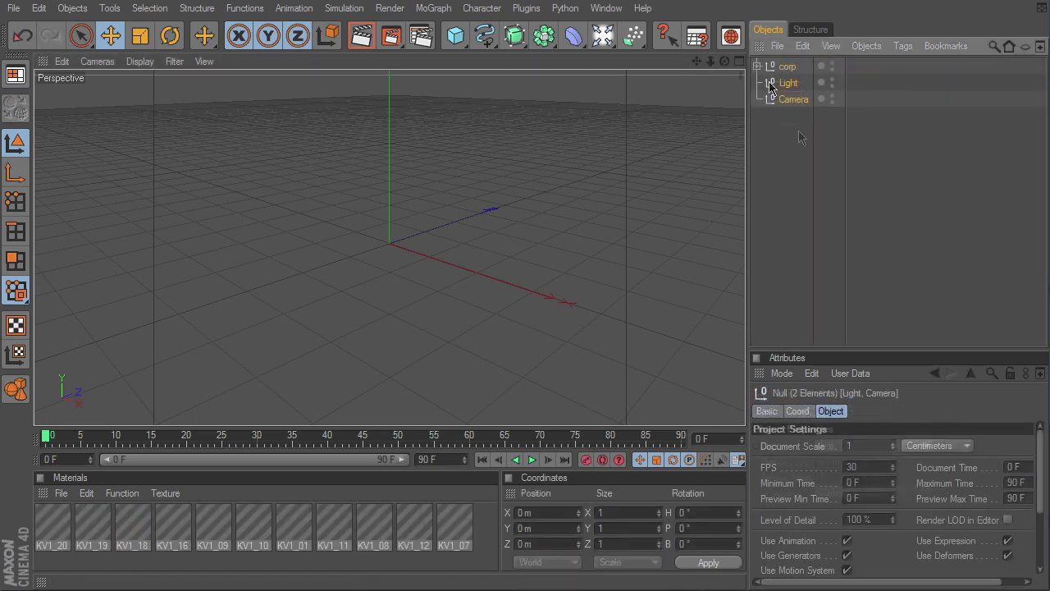
key("Delete")
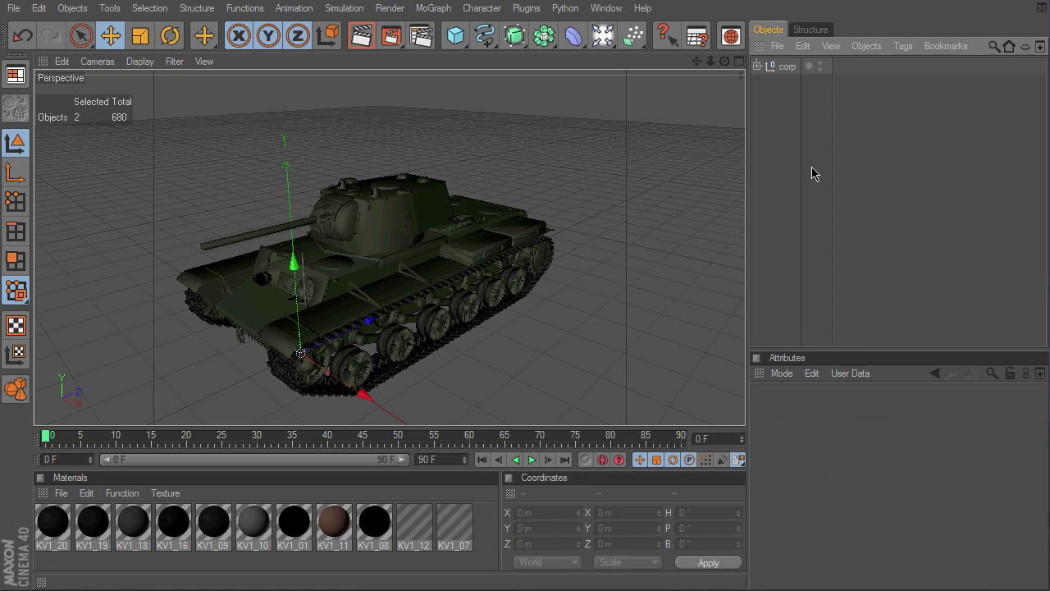
left_click_drag(697, 61, 734, 29)
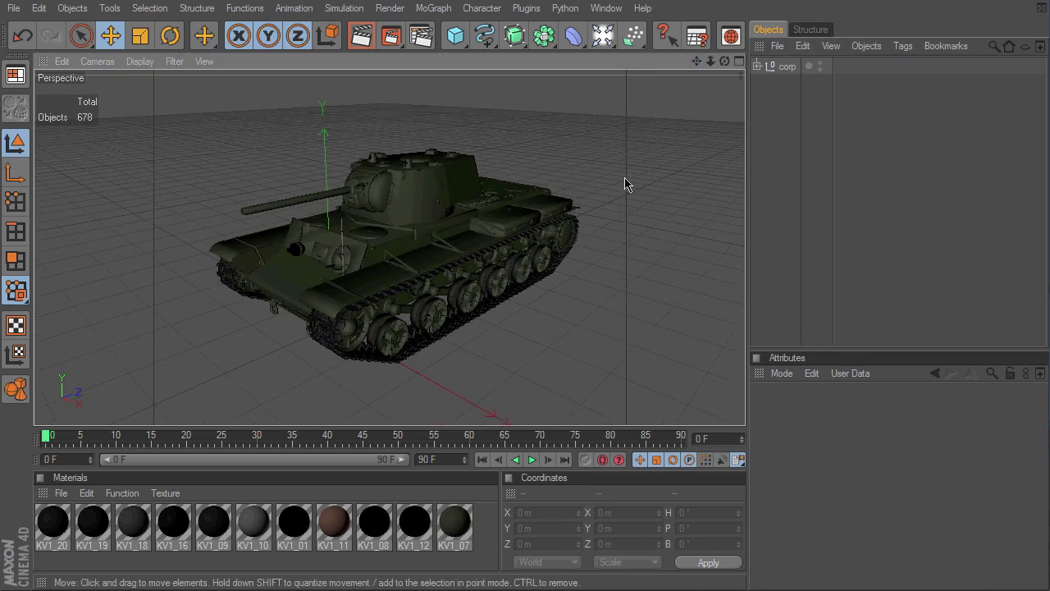
Rotate the corp null to a heading of 180°
left_click(787, 65)
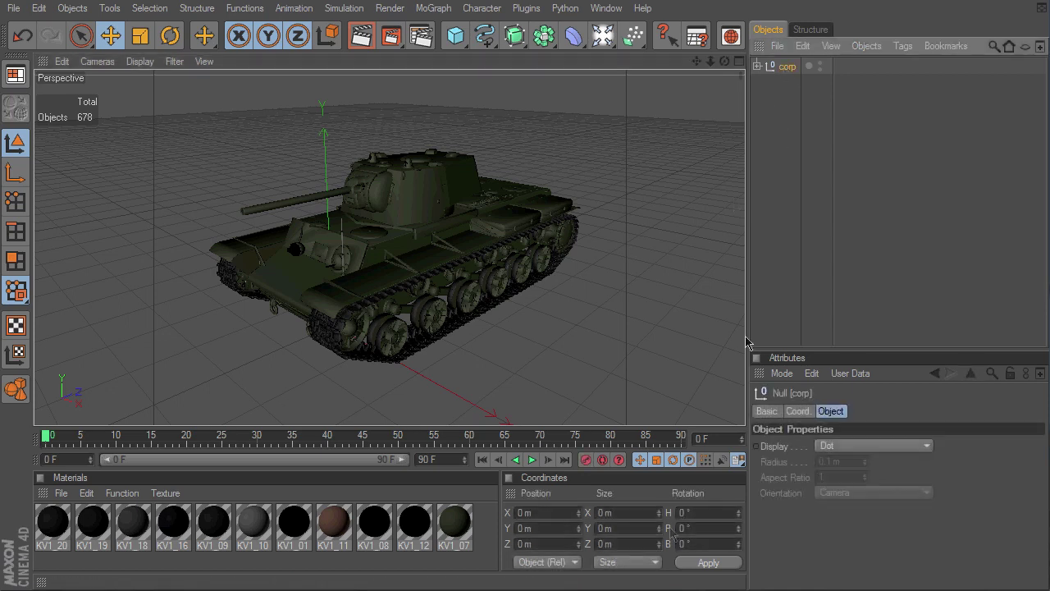
left_click_drag(688, 516, 658, 515)
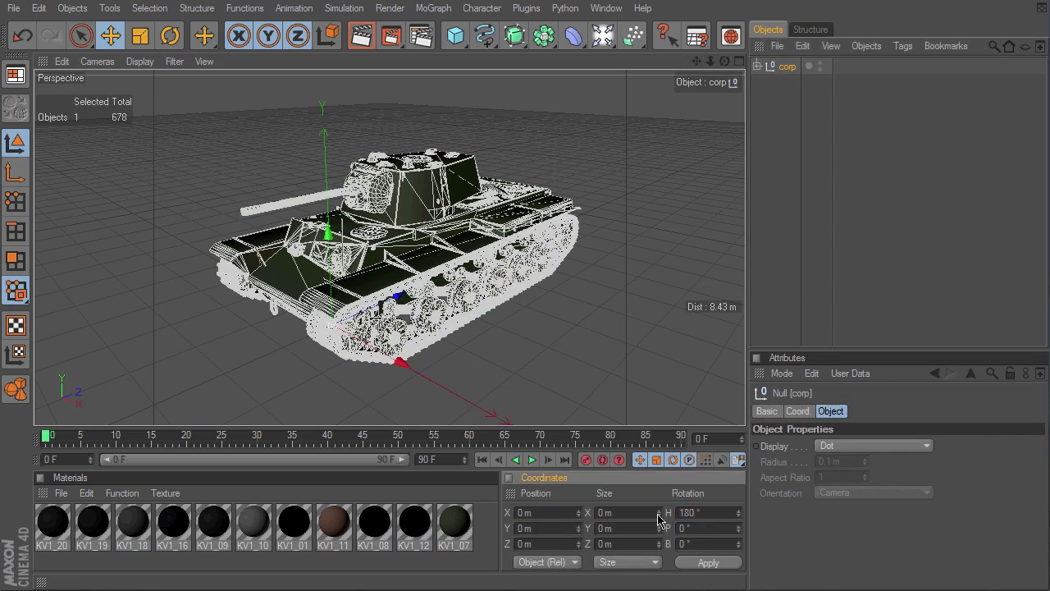
key("Return")
In the Right view, move the corp null along Z to about 2.34 m, centring the tank hull on the world origin
left_click(740, 61)
left_click(384, 249)
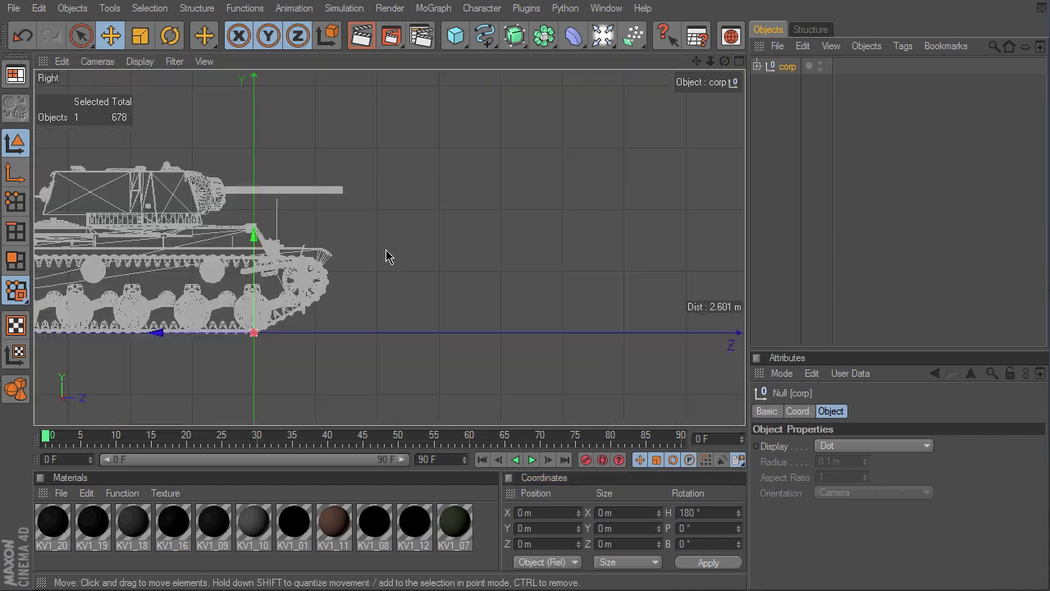
left_click_drag(152, 337, 303, 337)
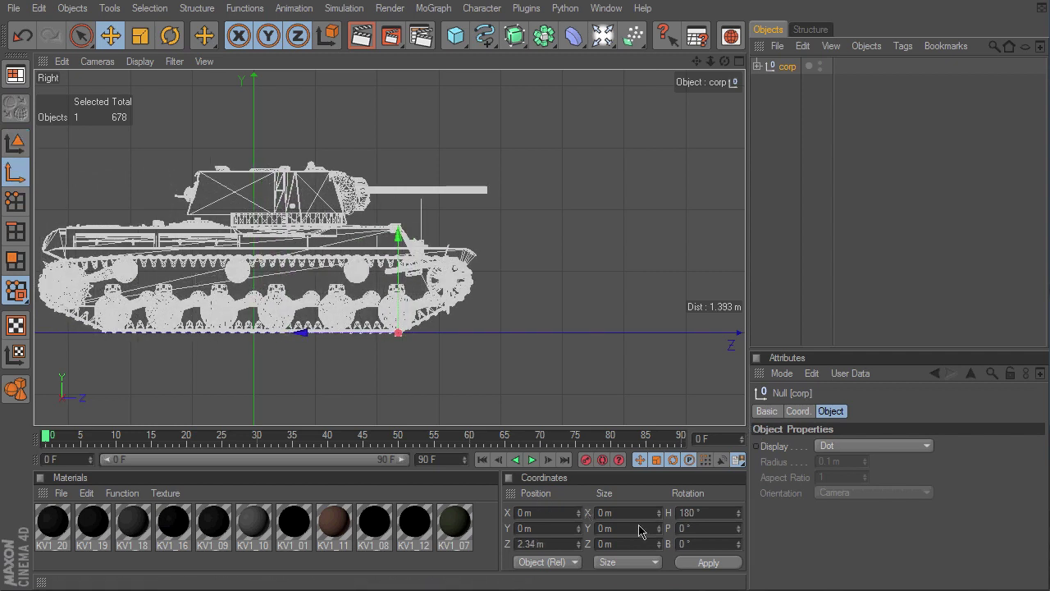
In object axis mode, set the corp null's heading to 0° and its Z position to 0 m, leaving the tank geometry in place
left_click(688, 514)
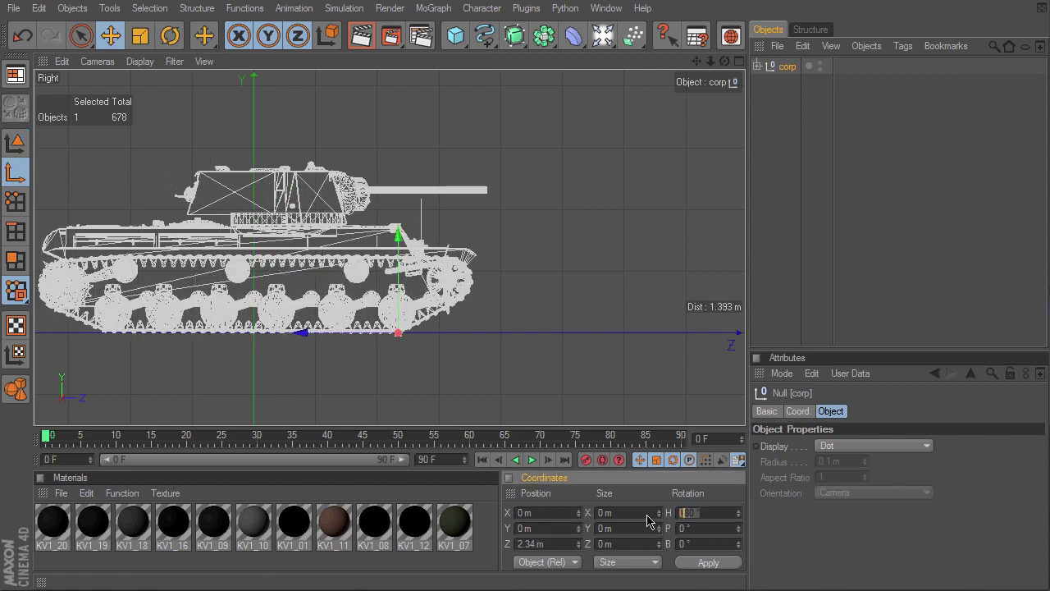
left_click(556, 544)
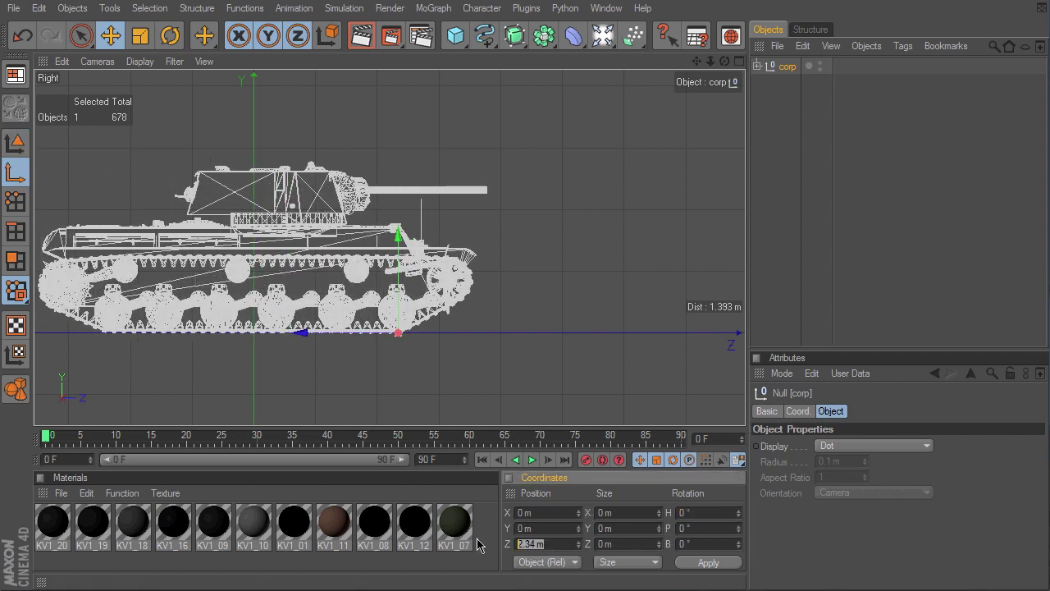
type("0")
key("Return")
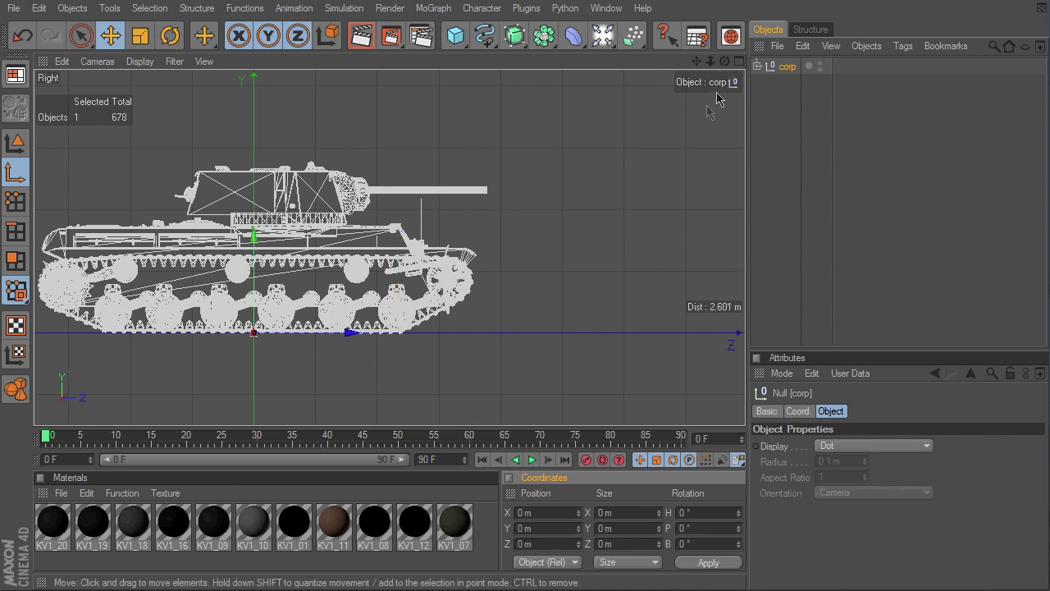
Duplicate the whole corp hierarchy and hide the copy in both editor and renderer as a backup
left_click(741, 62)
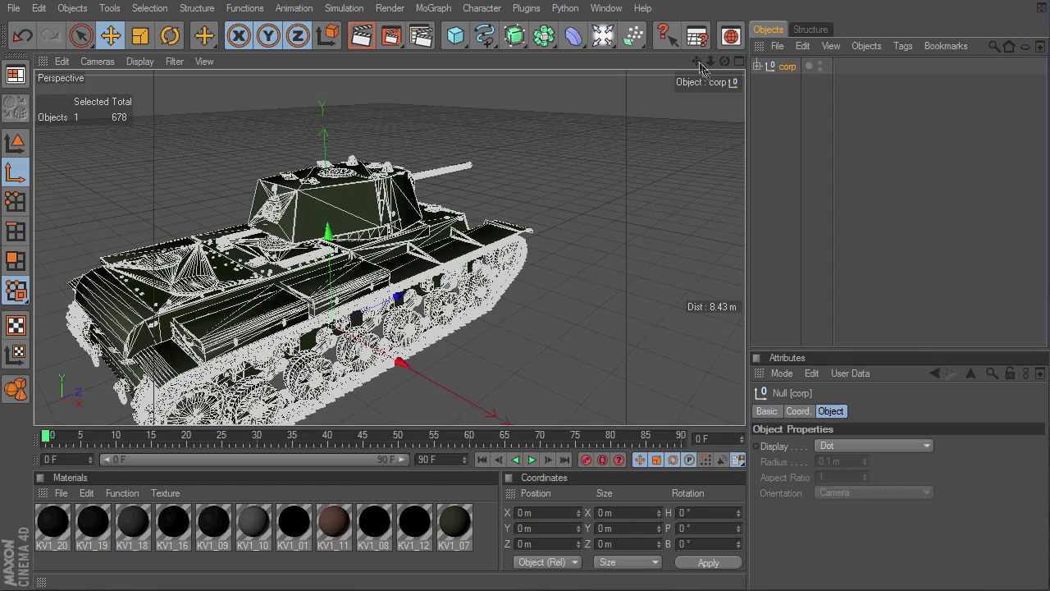
left_click_drag(750, 392, 753, 426)
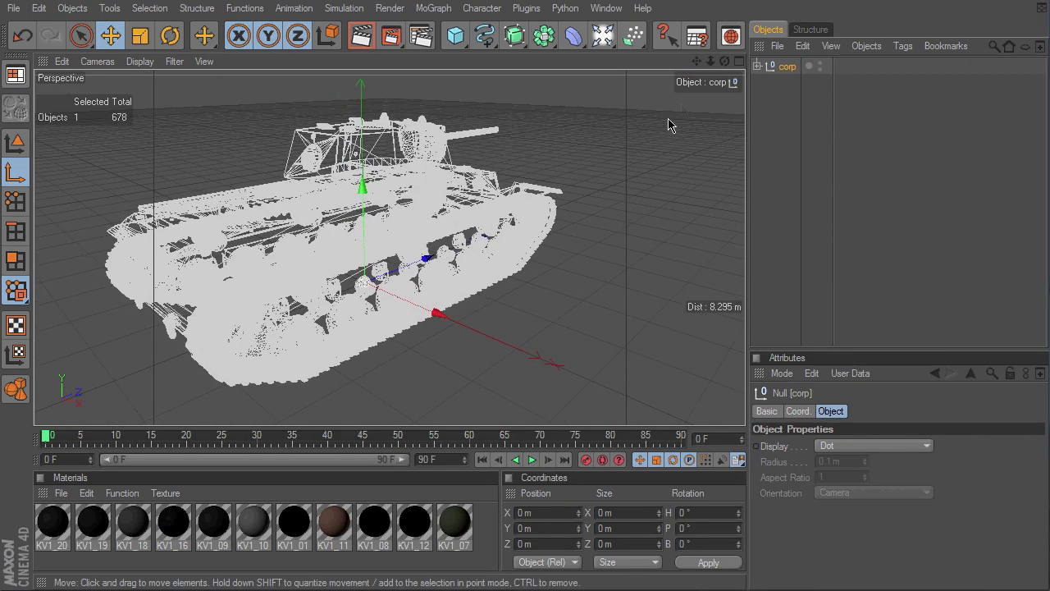
left_click(757, 67)
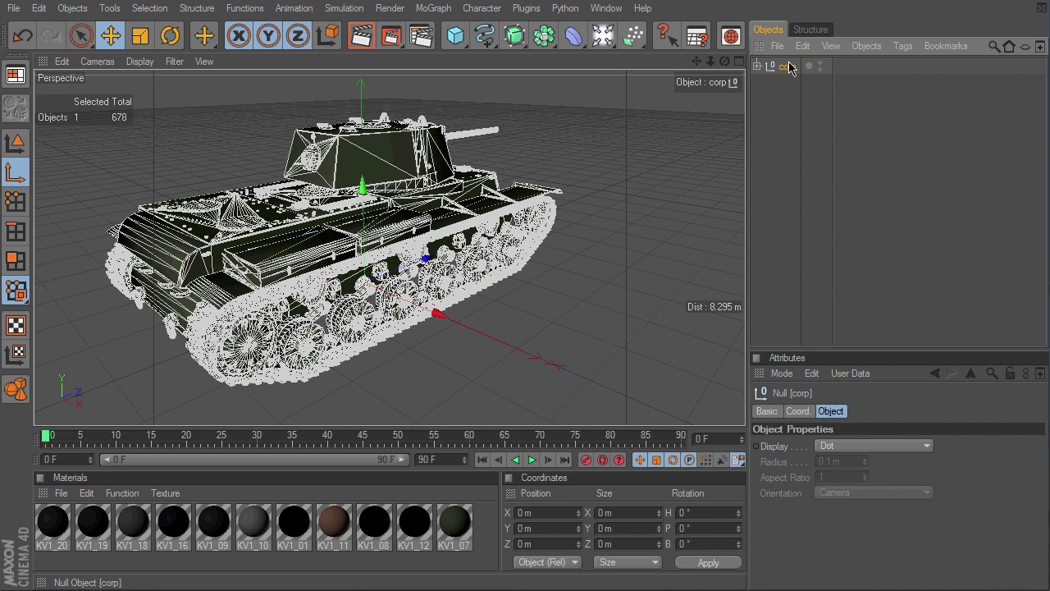
key("ctrl+c")
key("ctrl+v")
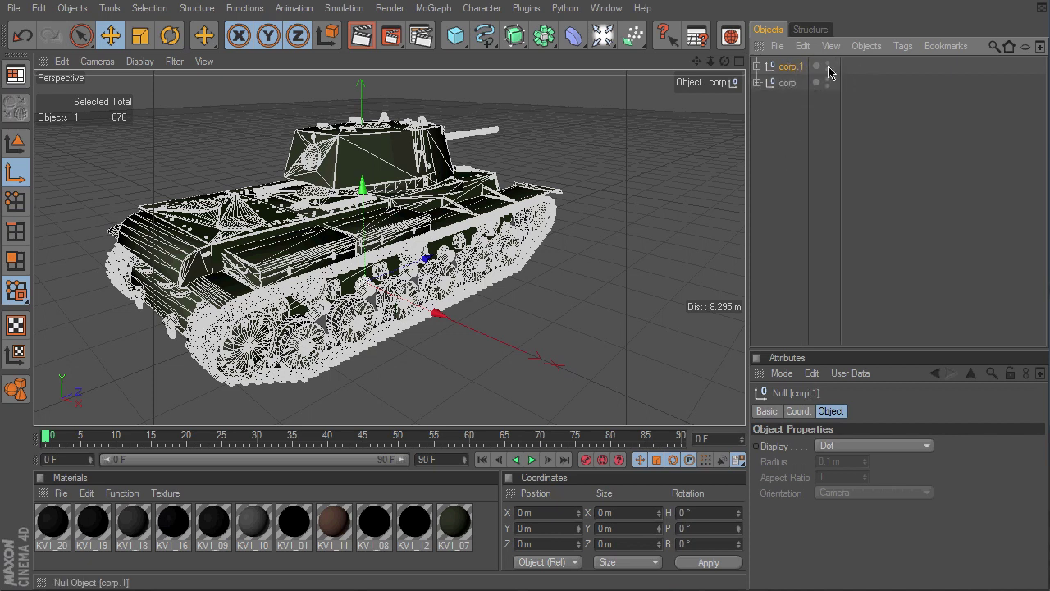
left_click(828, 66)
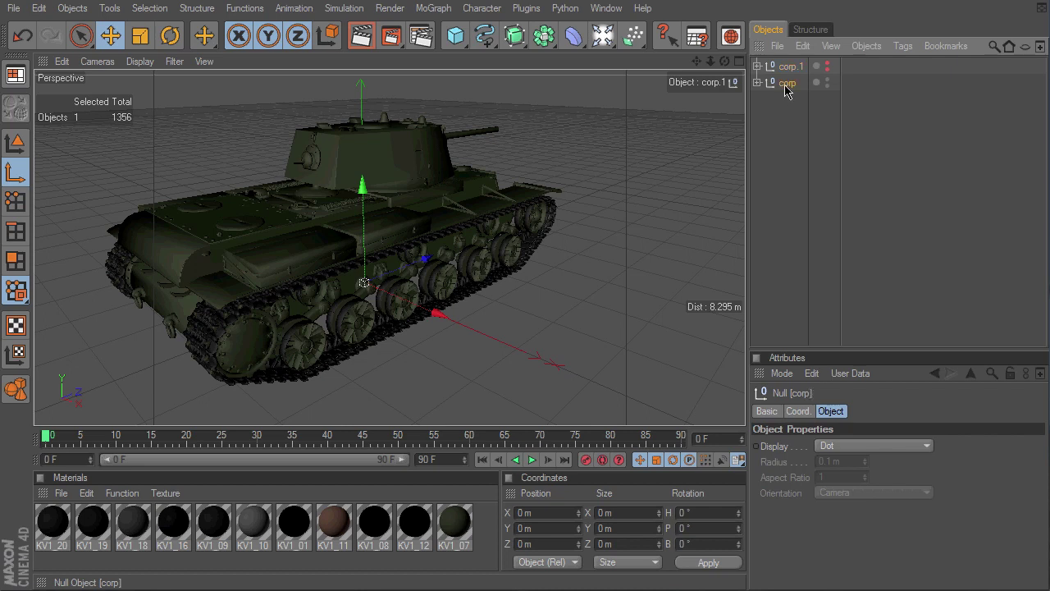
Delete wheel1108, wheel1104, wheel1100, wheel196 and wheel192 from the original corp hierarchy
left_click(300, 344)
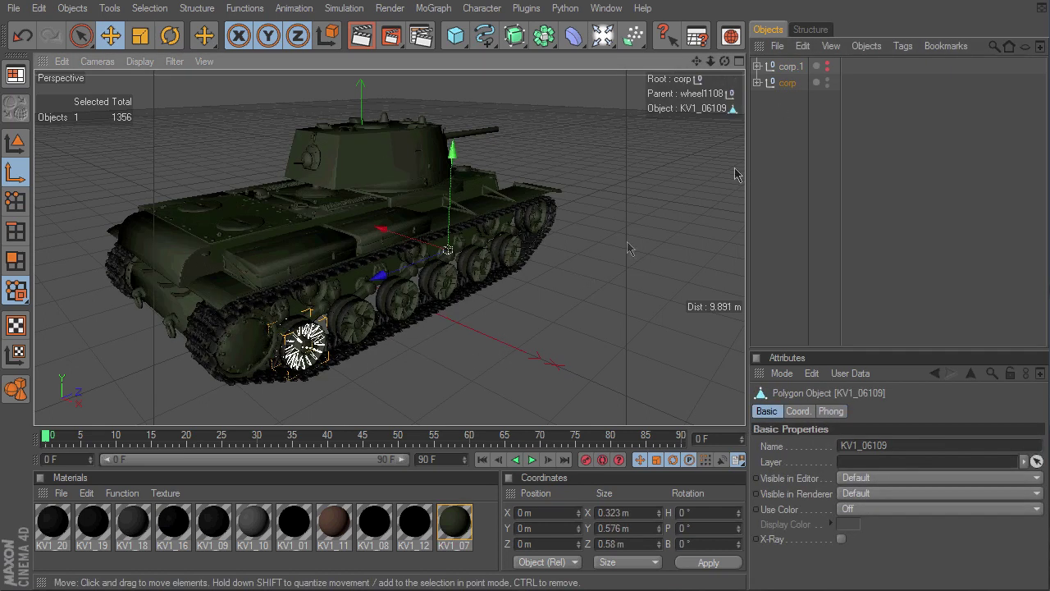
left_click(757, 83)
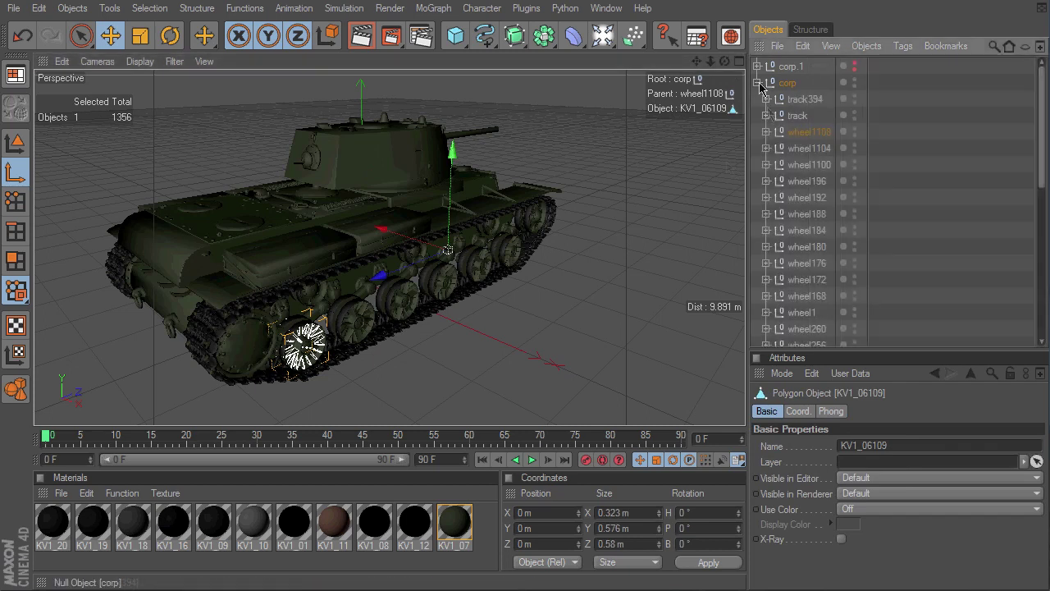
left_click(811, 134)
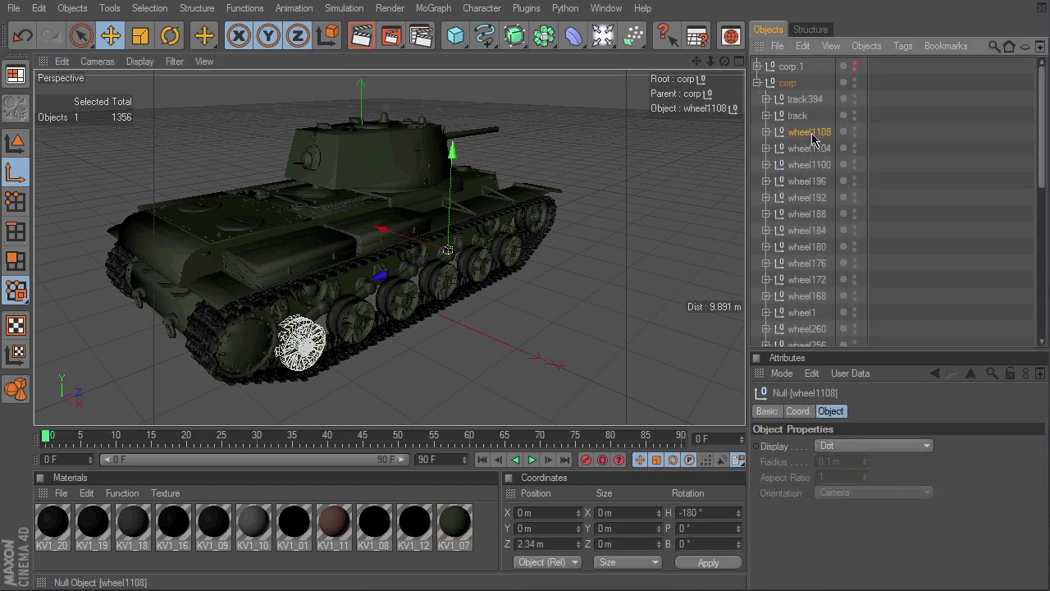
left_click(809, 148, "shift")
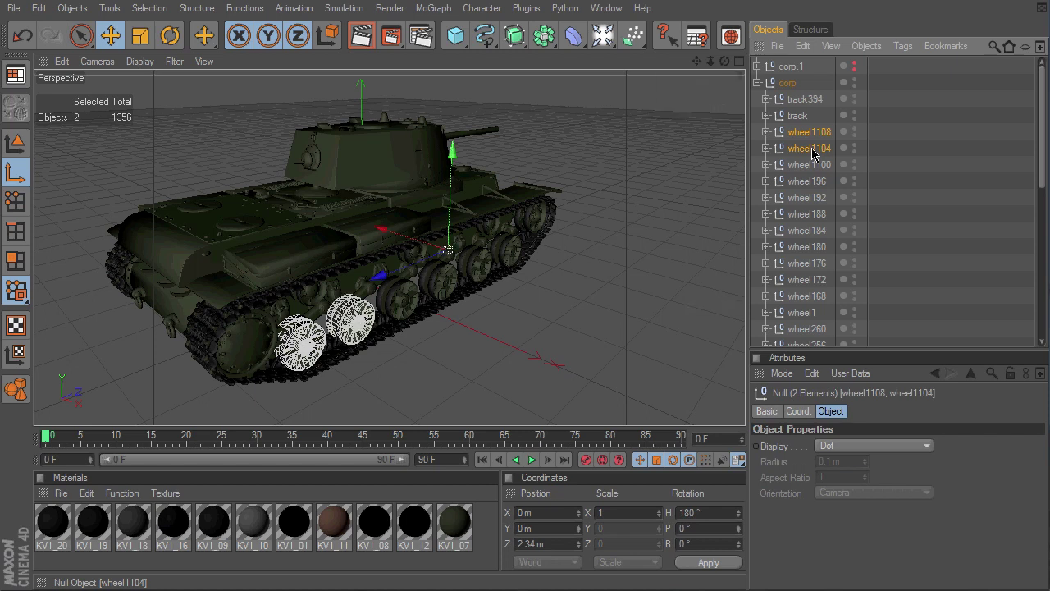
left_click(812, 165, "shift")
left_click(808, 181, "shift")
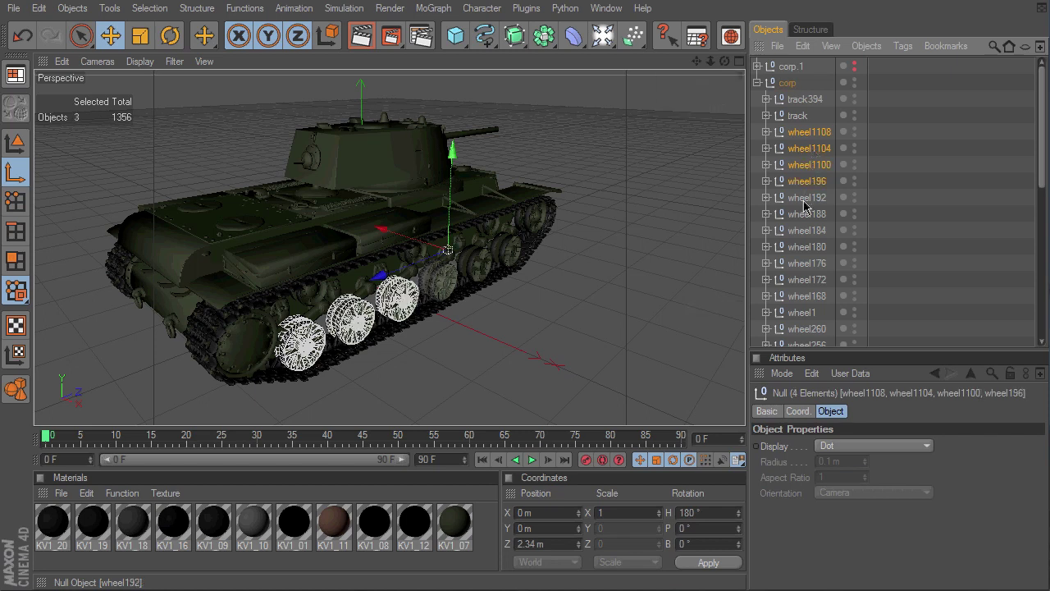
left_click(804, 204, "shift")
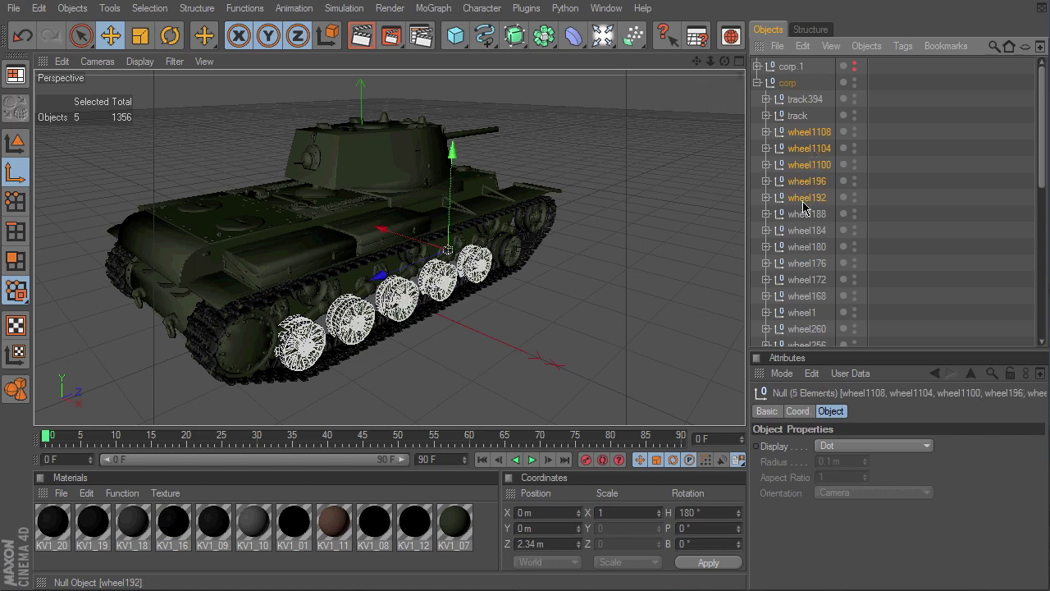
key("Delete")
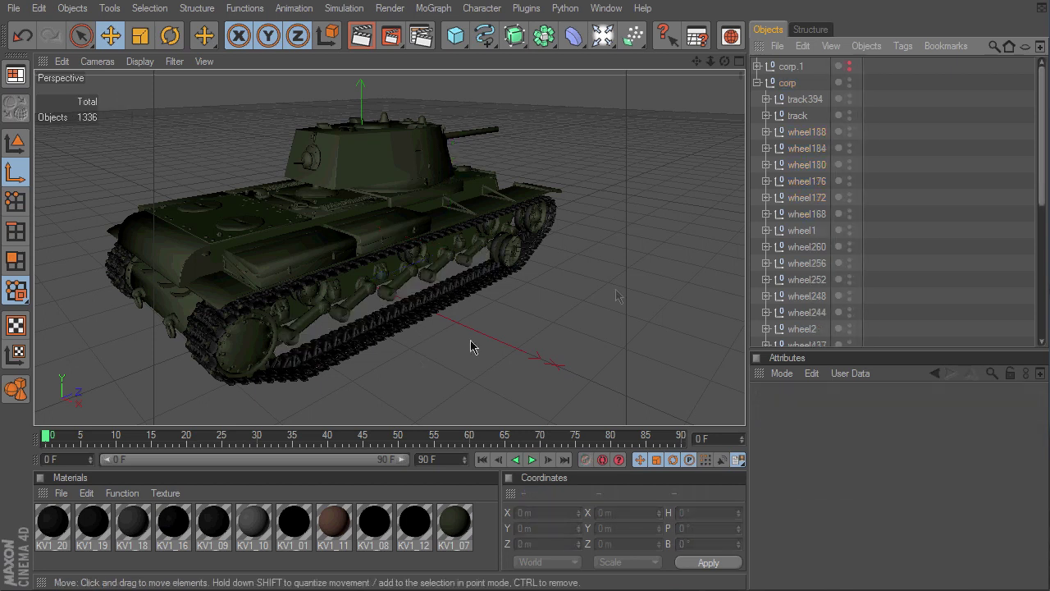
Move the polygon objects KV1_21396 and KV1_20395 out of track394 to the top level of the hierarchy, above corp
left_click(766, 98)
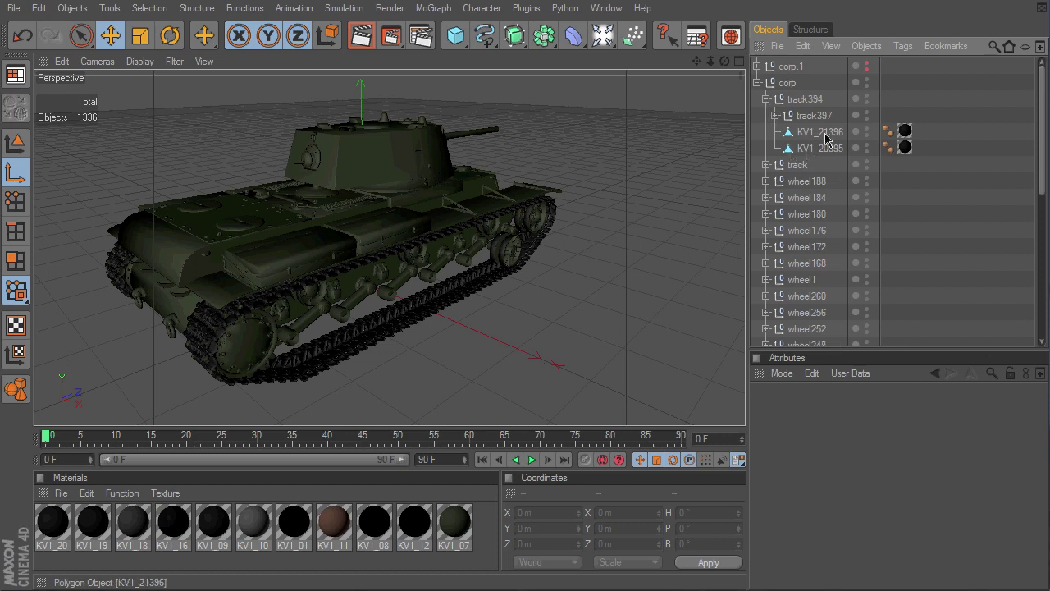
left_click(821, 132)
left_click(825, 150, "ctrl")
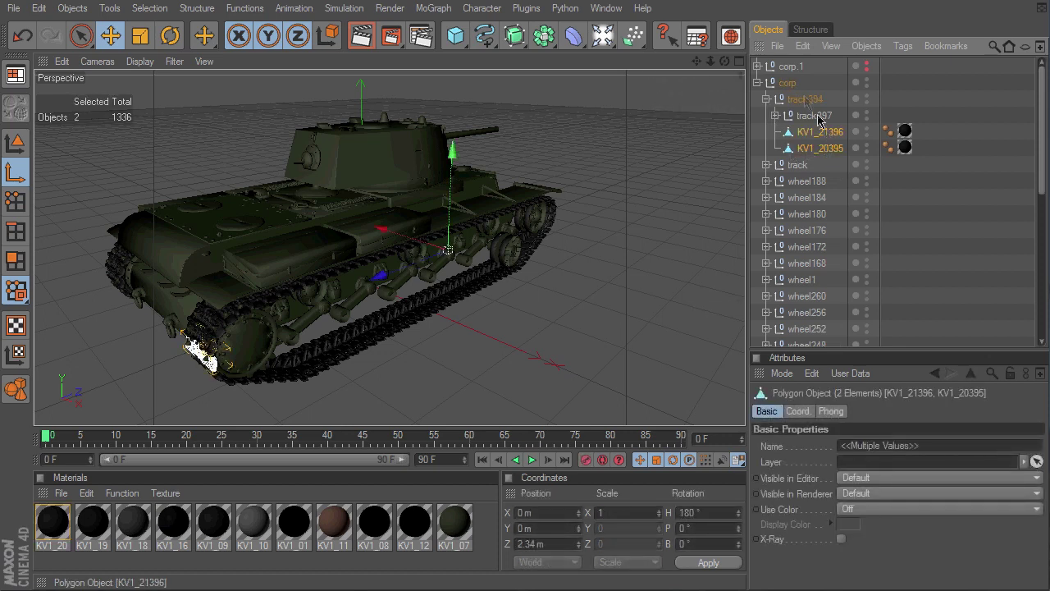
left_click_drag(819, 121, 790, 77)
Group the two extracted track link polygon objects under a null and name it "link R"
right_click(815, 88)
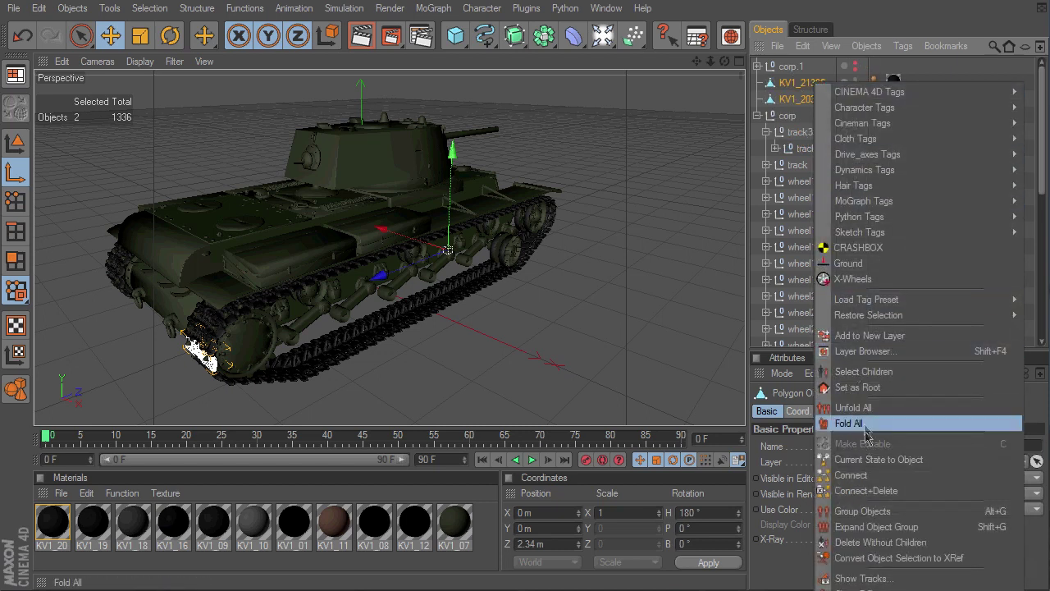
left_click(863, 510)
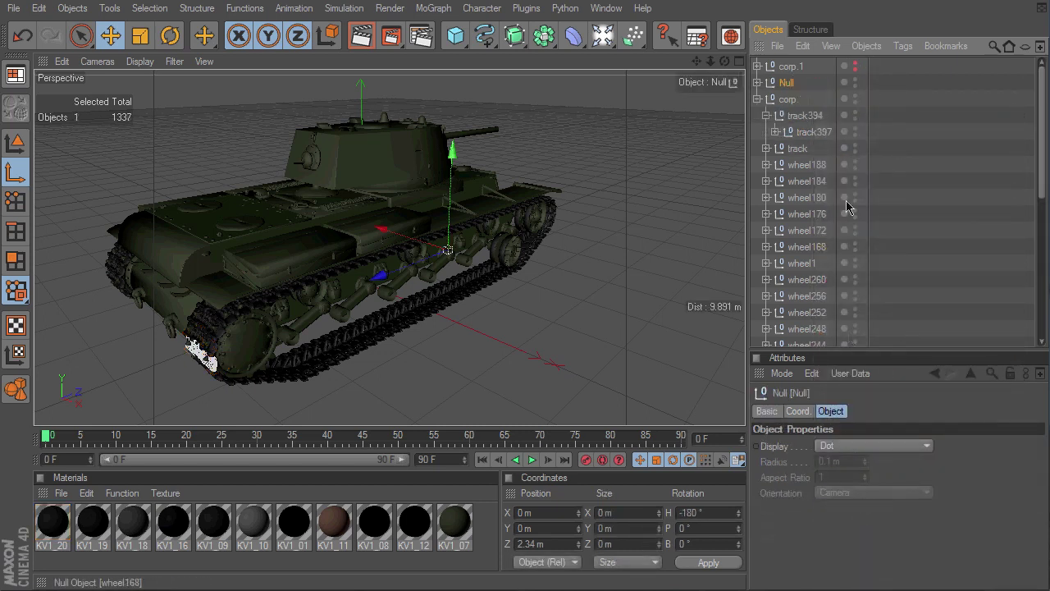
double_click(788, 84)
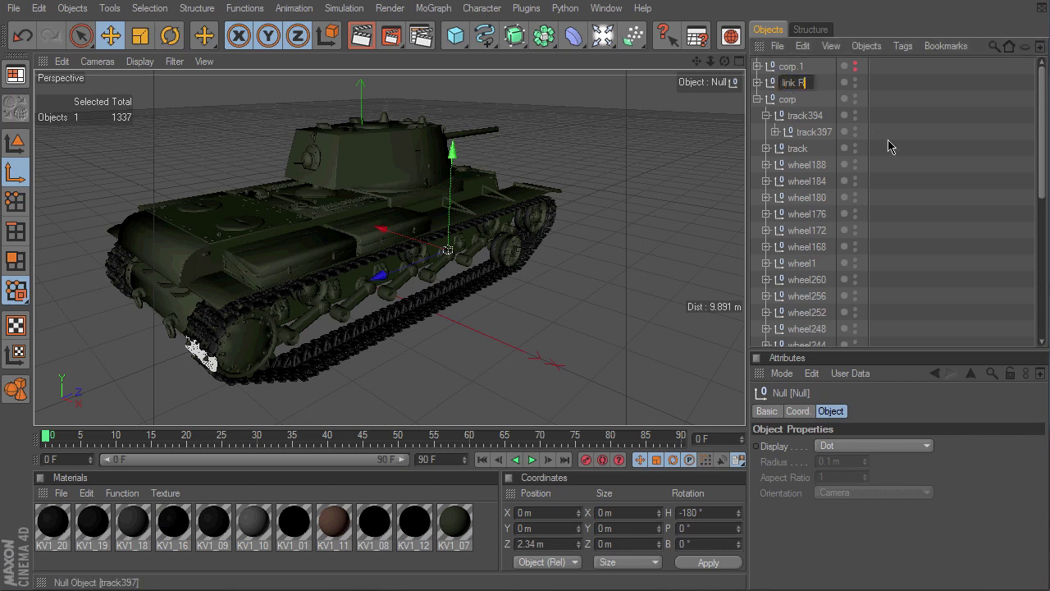
key("Return")
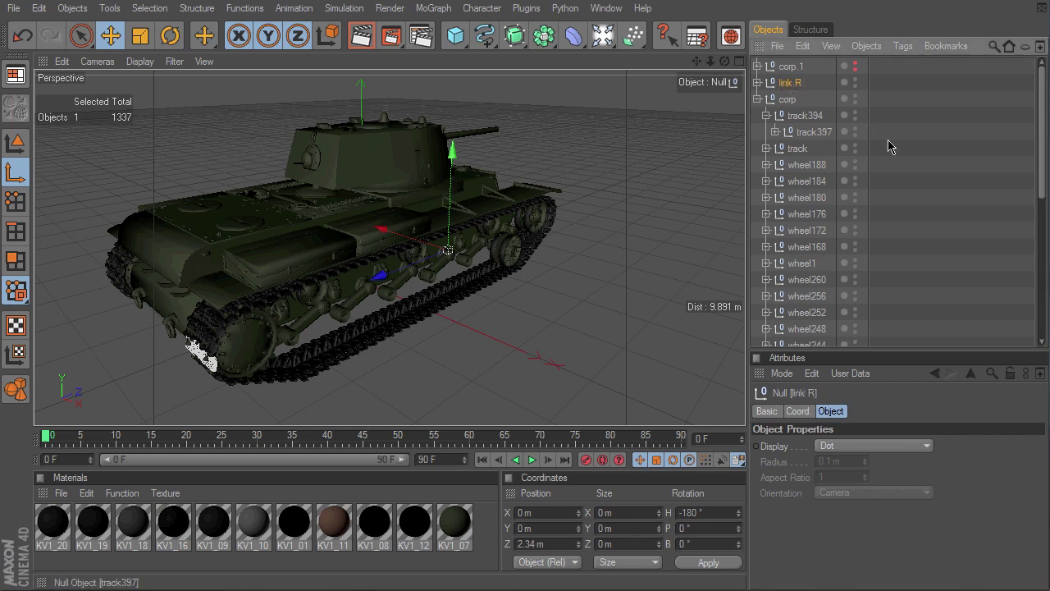
Delete the remaining track394 null with all its track links from corp
left_click(806, 116)
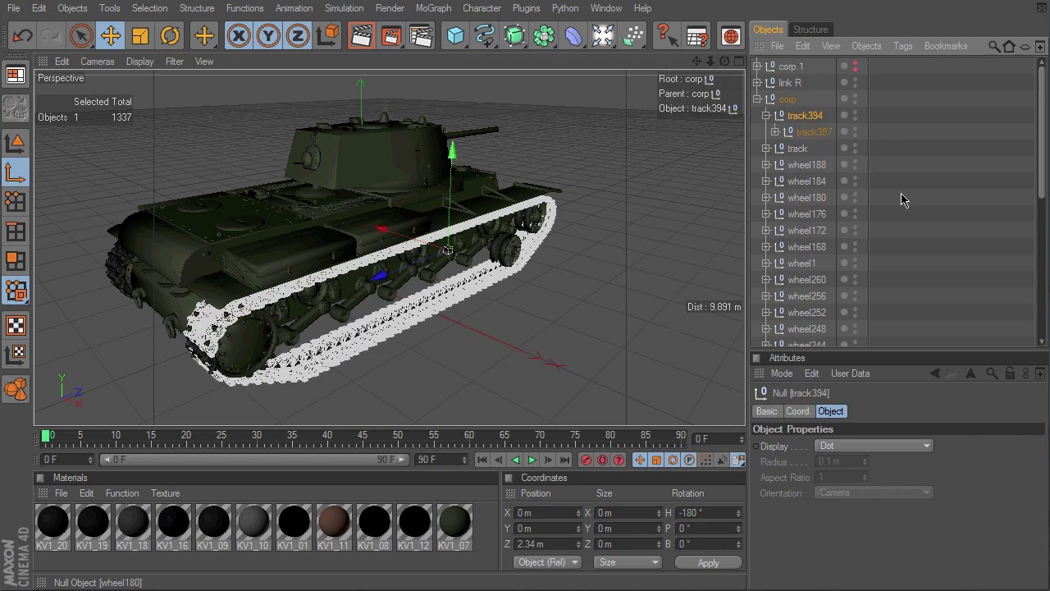
key("Delete")
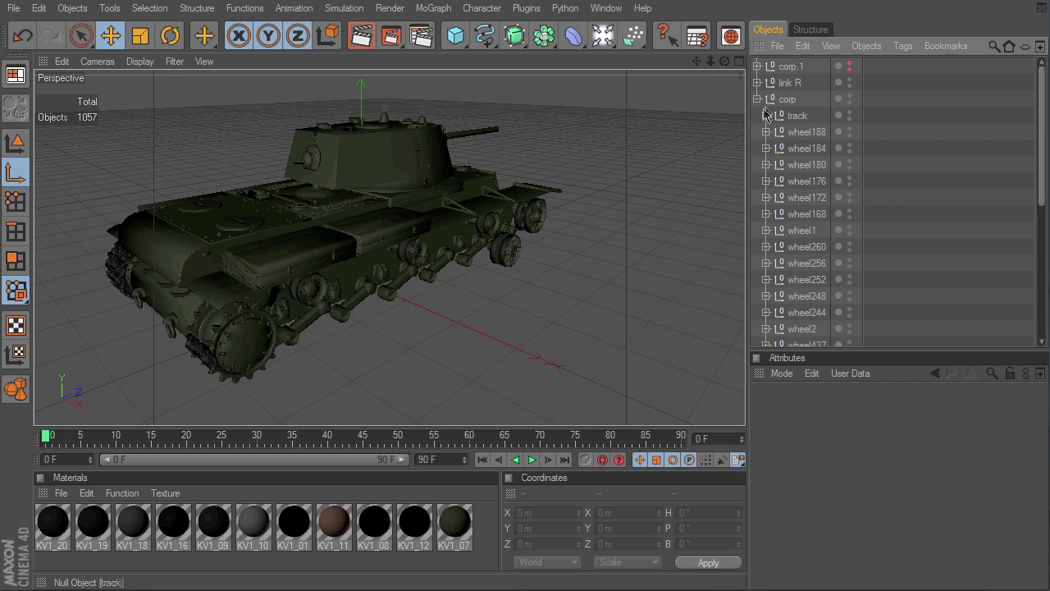
Move the polygon objects KV1_21 and KV1_20 out of the track null to the top level of the hierarchy, above corp
left_click(767, 115)
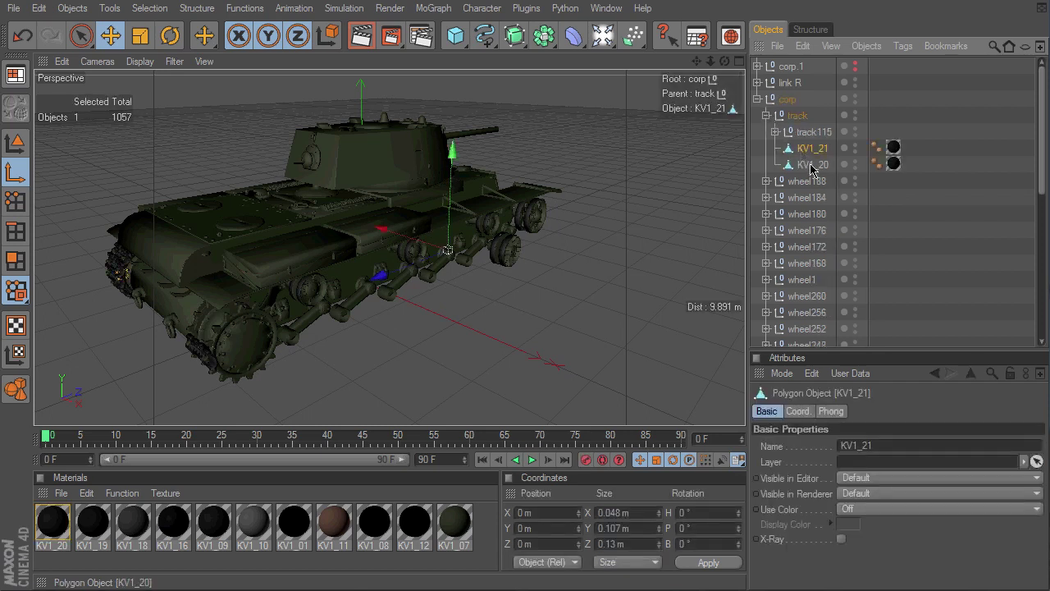
left_click(809, 164, "shift")
left_click_drag(794, 98, 793, 100)
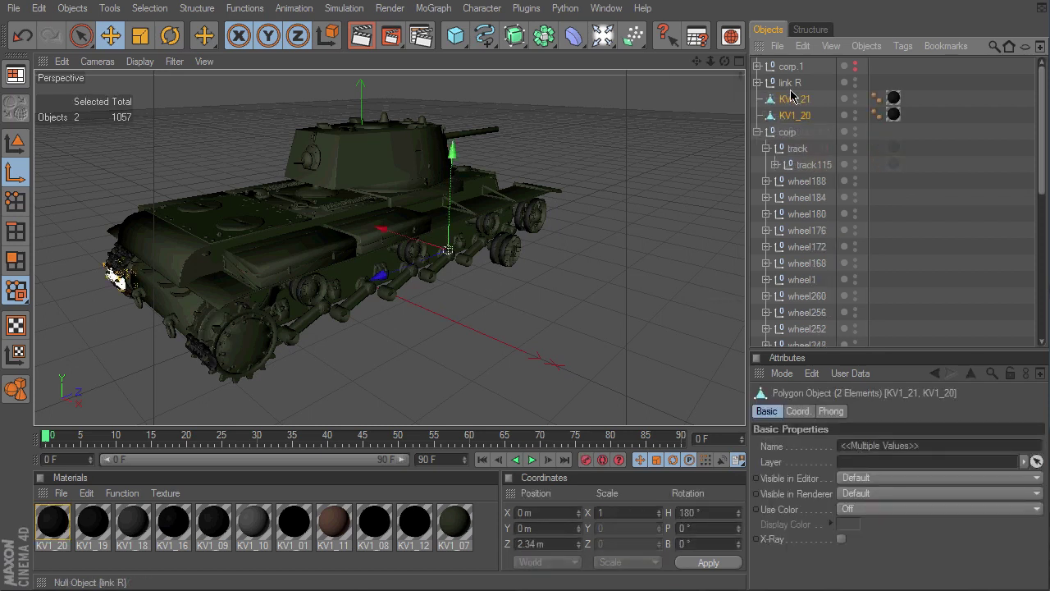
Group the extracted KV1_21 and KV1_20 track link objects under a null and name it "link L"
right_click(795, 100)
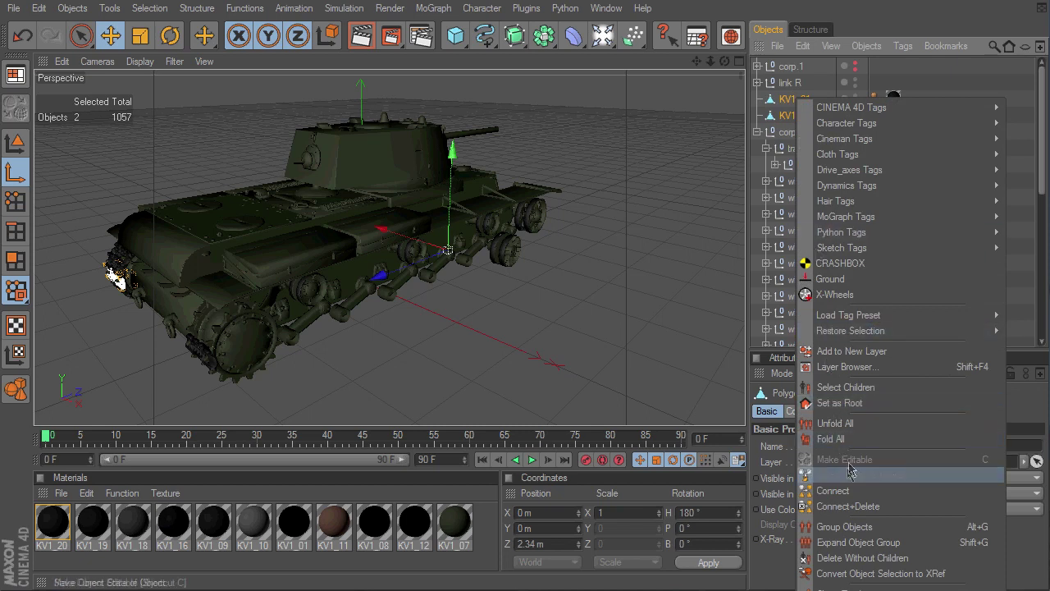
left_click(845, 527)
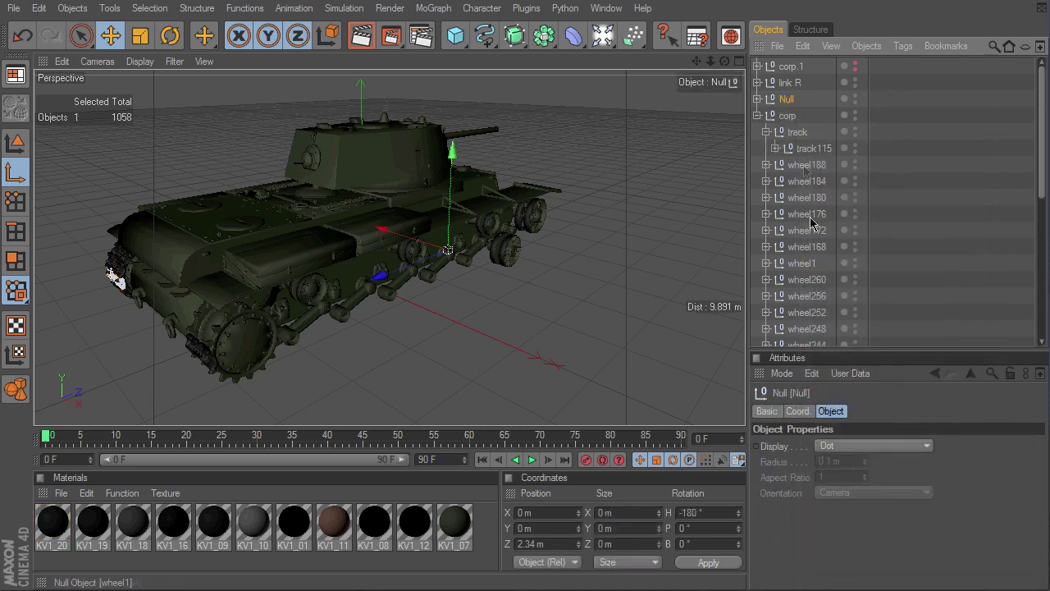
double_click(792, 99)
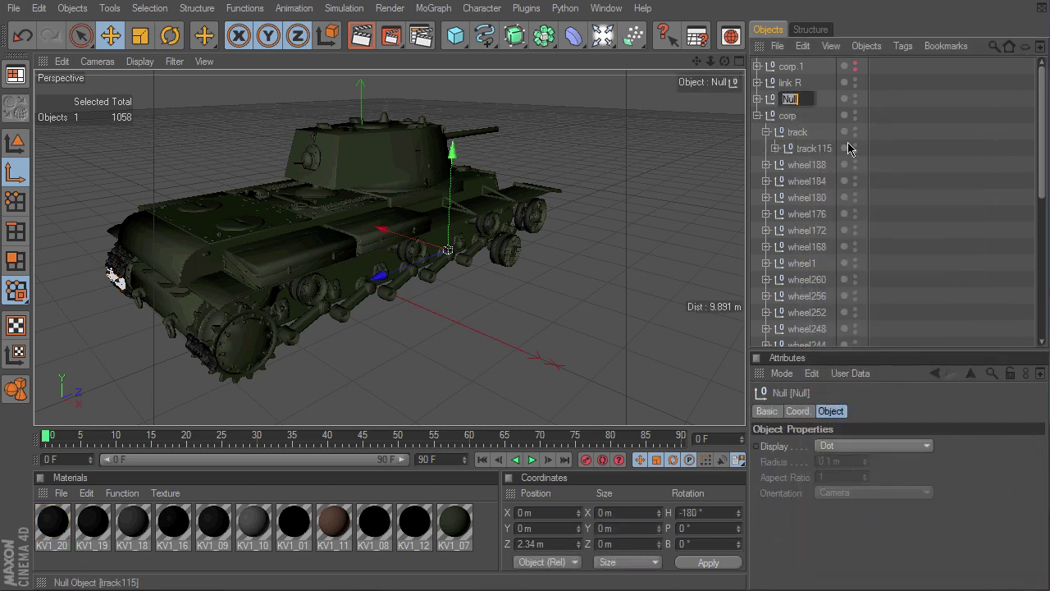
type("link L")
key("Return")
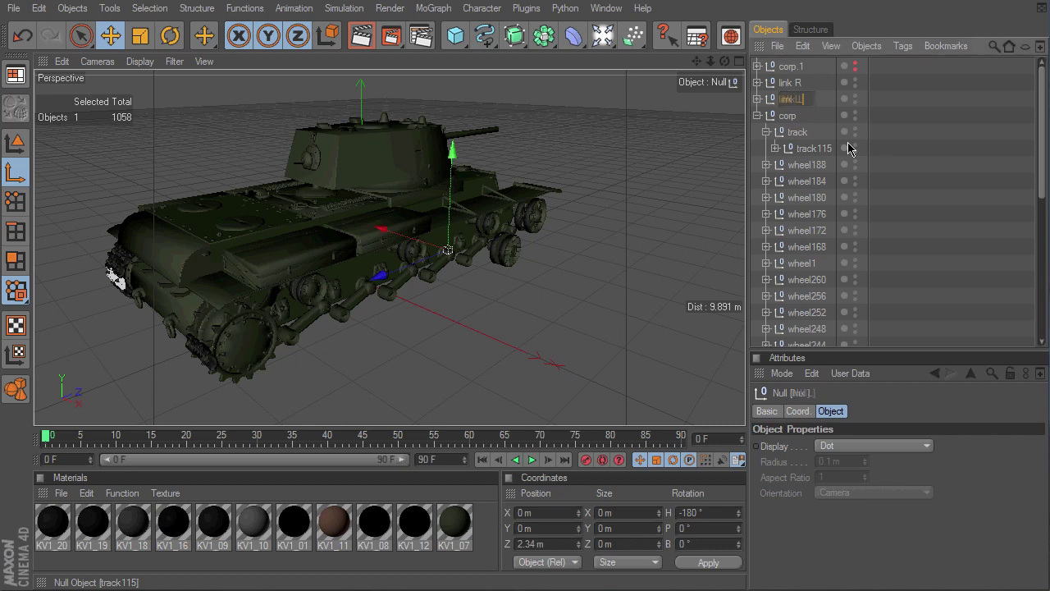
Delete the remaining track null and the upper roller nulls wheel252 and wheel260 from corp
left_click(794, 135)
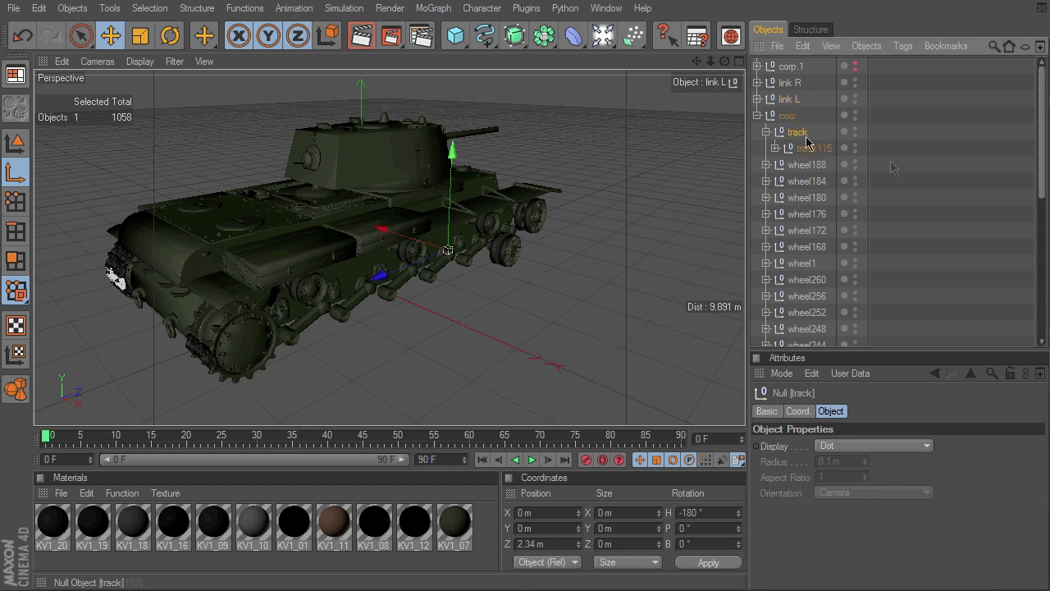
key("Delete")
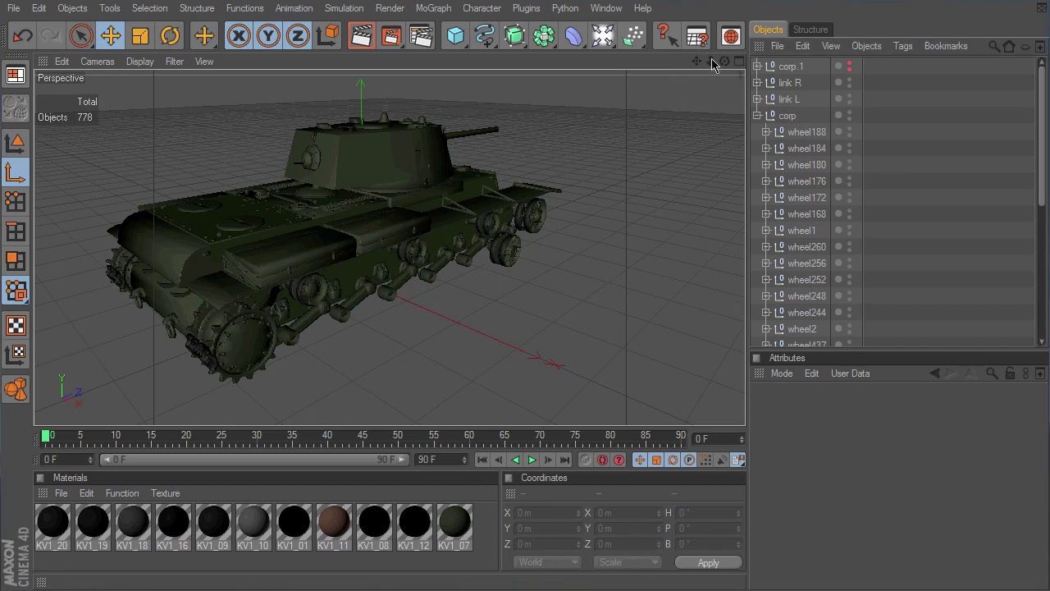
left_click_drag(725, 63, 747, 433)
left_click(396, 240)
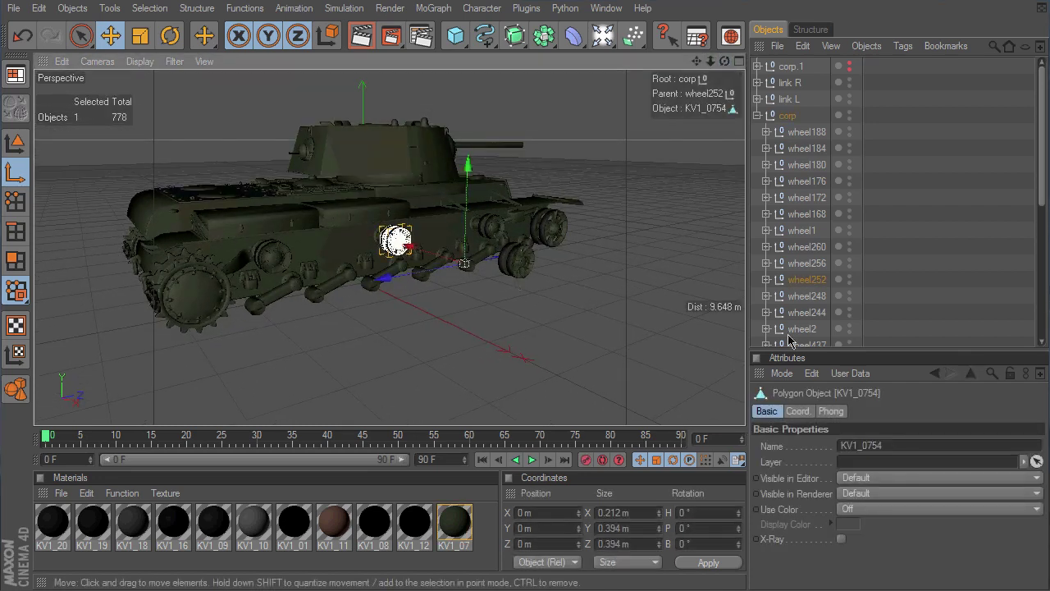
left_click(805, 280)
key("Delete")
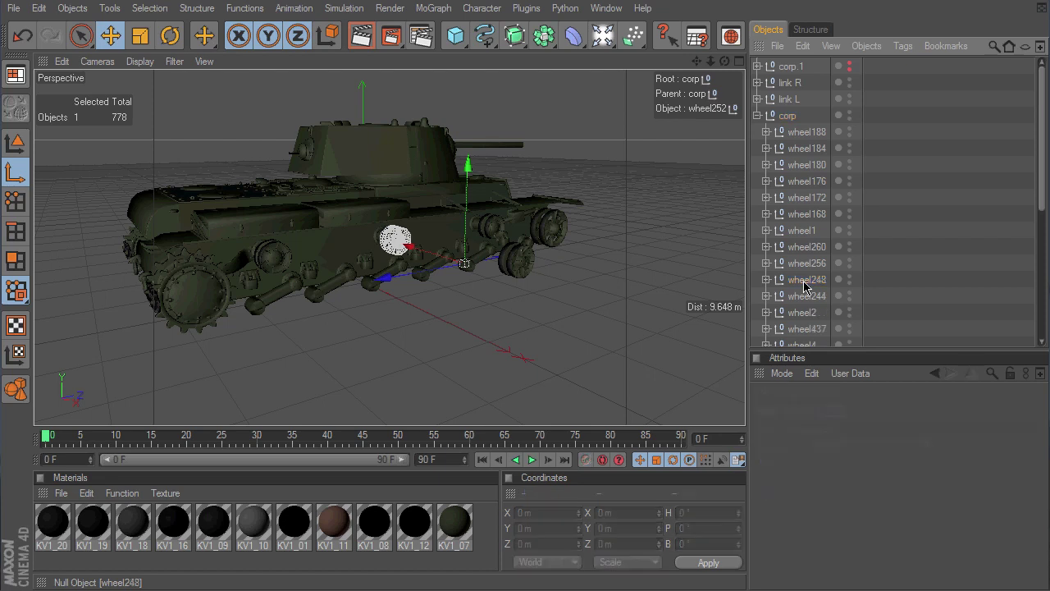
left_click(274, 266)
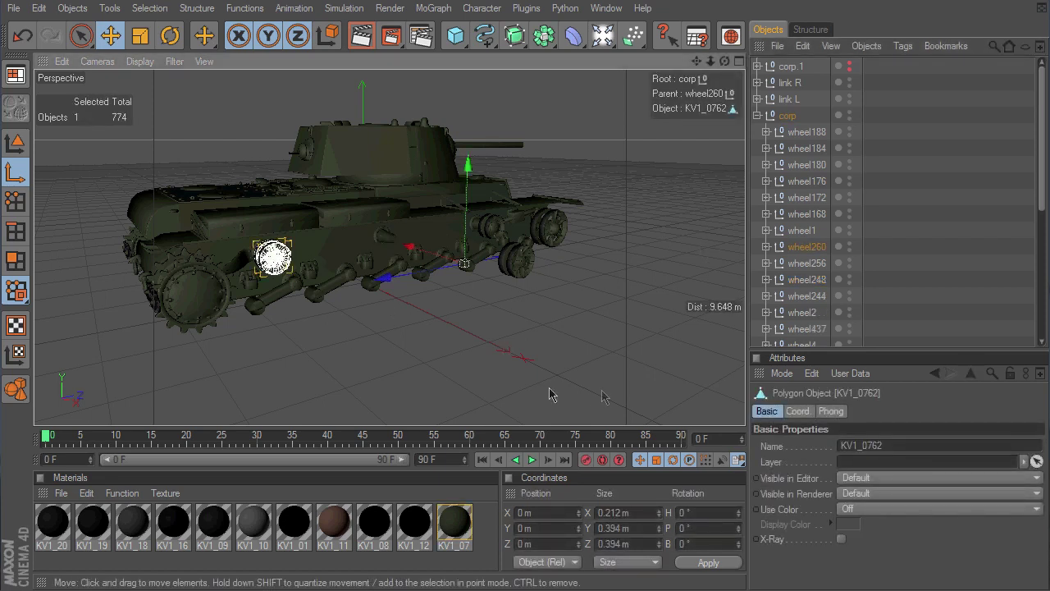
left_click(808, 247)
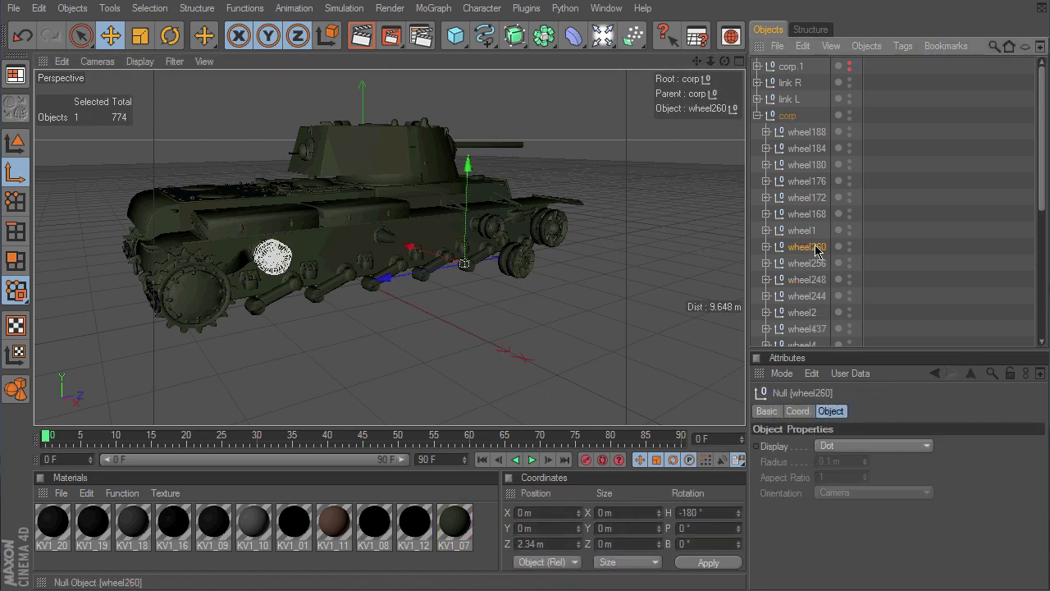
key("Delete")
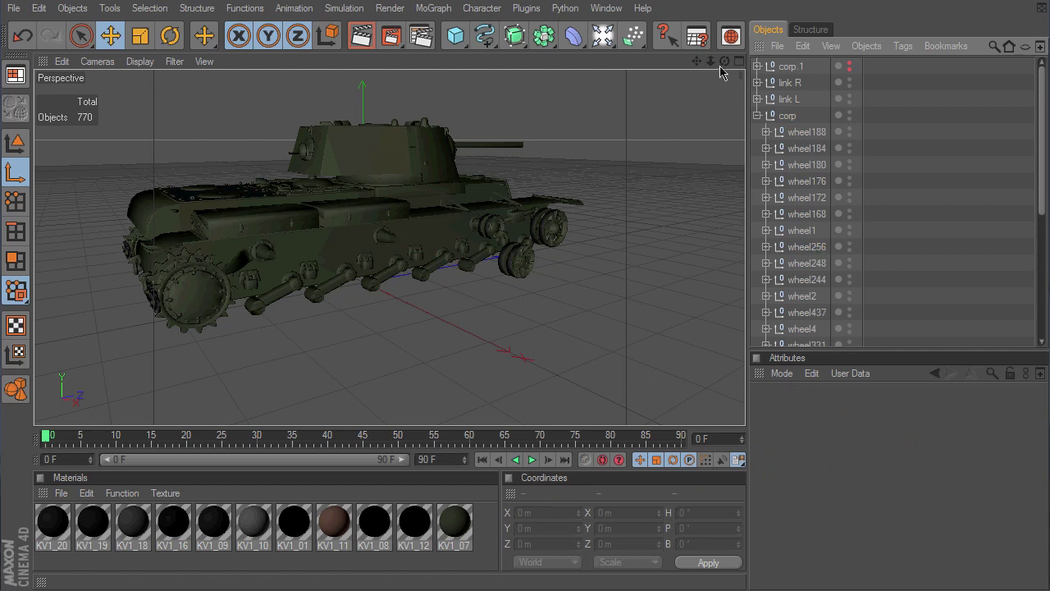
Delete the lower road wheel nulls wheel184, wheel180, wheel176, wheel172 and wheel168 from corp
mouse_move(745, 433)
left_mouse_down()
mouse_move(700, 432)
mouse_move(745, 433)
left_mouse_up()
left_click(460, 314)
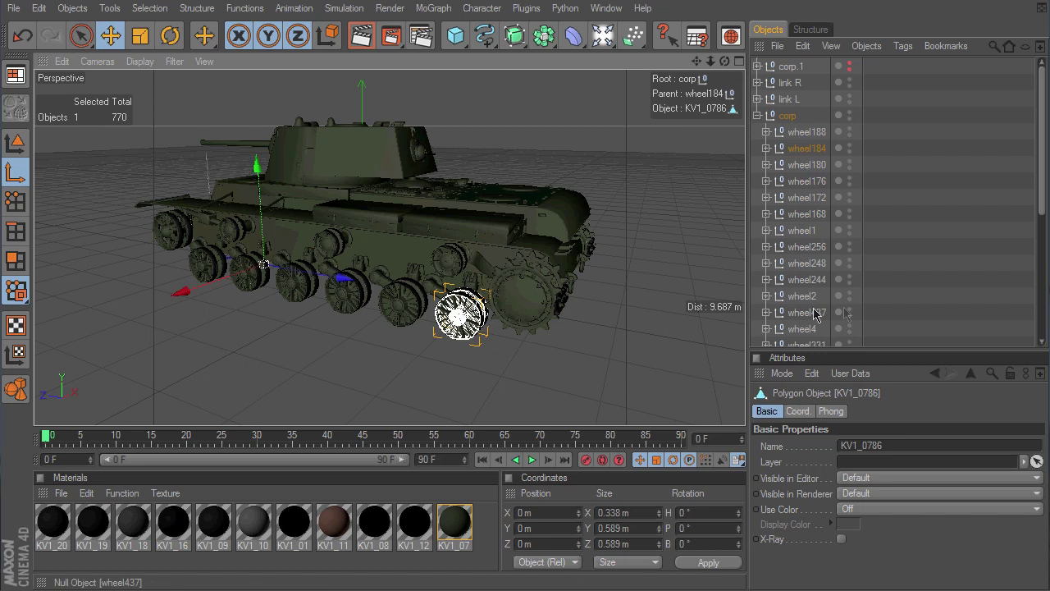
left_click(808, 148)
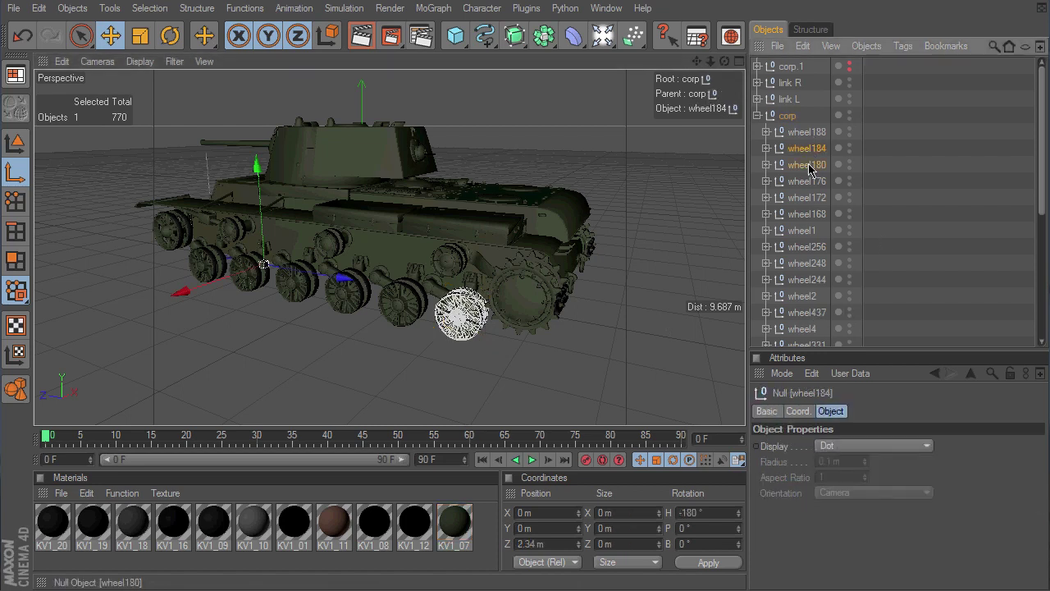
left_click(808, 165, "ctrl")
left_click(806, 182, "ctrl")
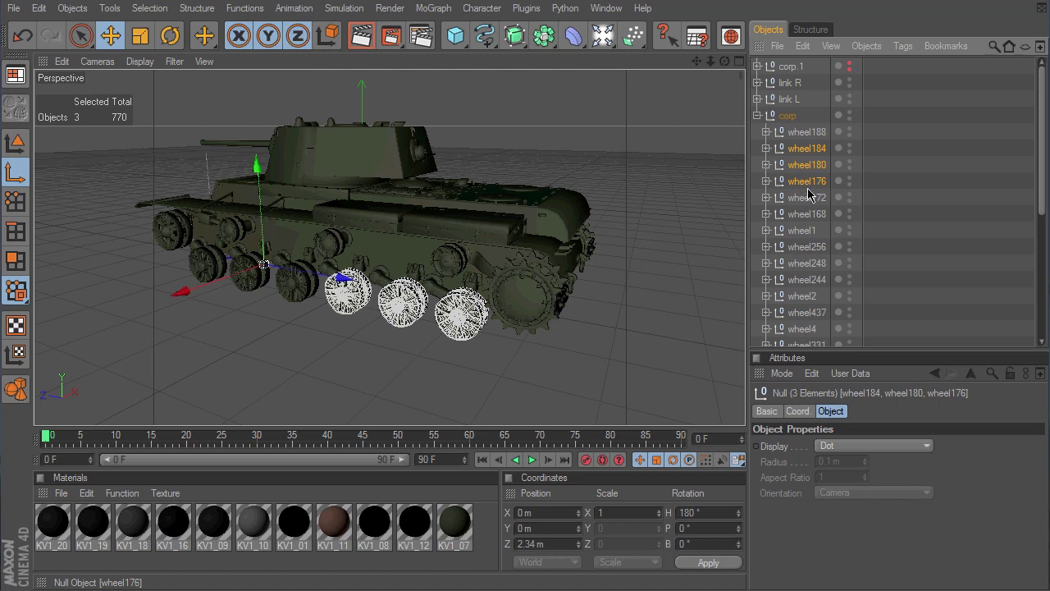
left_click(807, 198, "ctrl")
left_click(806, 214, "ctrl")
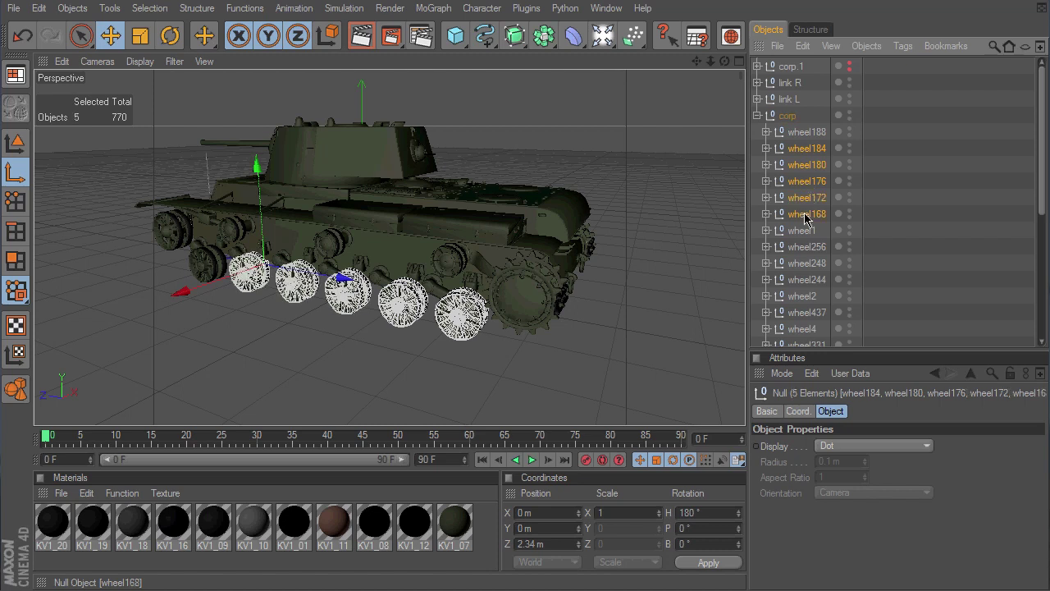
key("Delete")
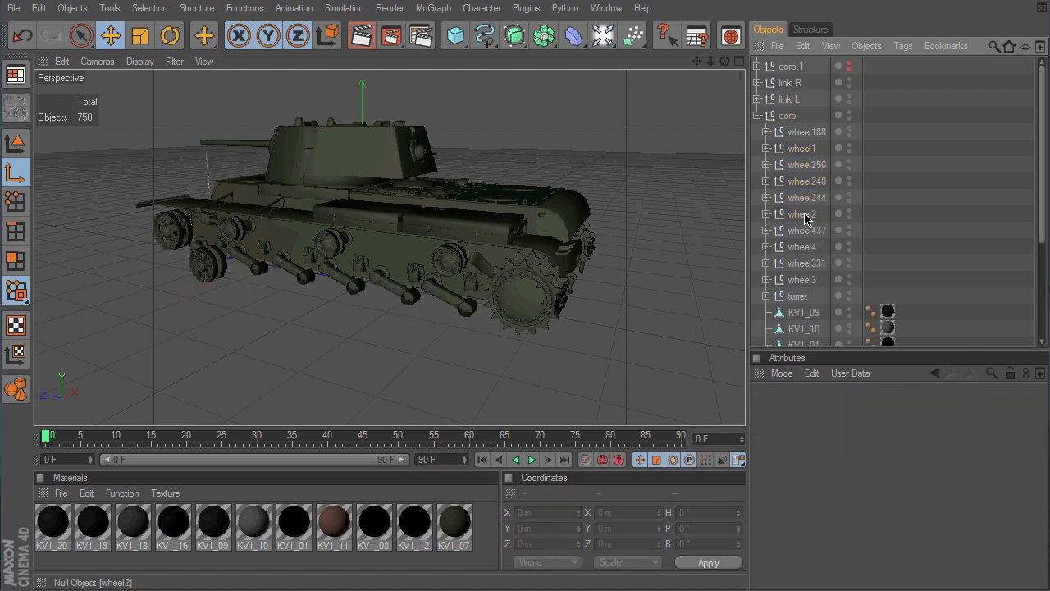
Delete the upper roller nulls wheel248 and wheel256 on the other side of the tank
left_click(327, 250)
left_click(810, 184)
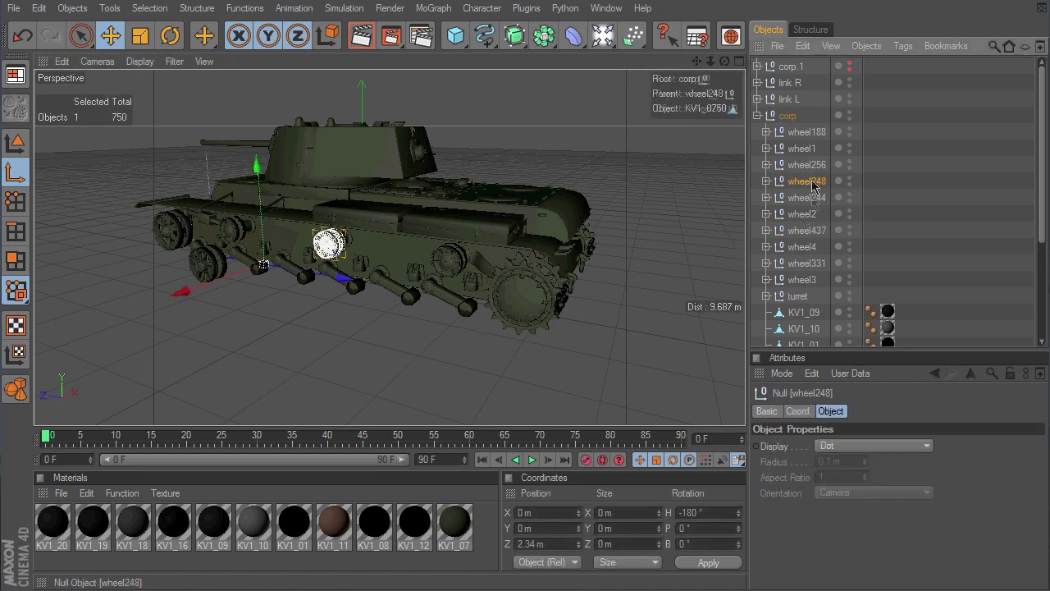
key("Delete")
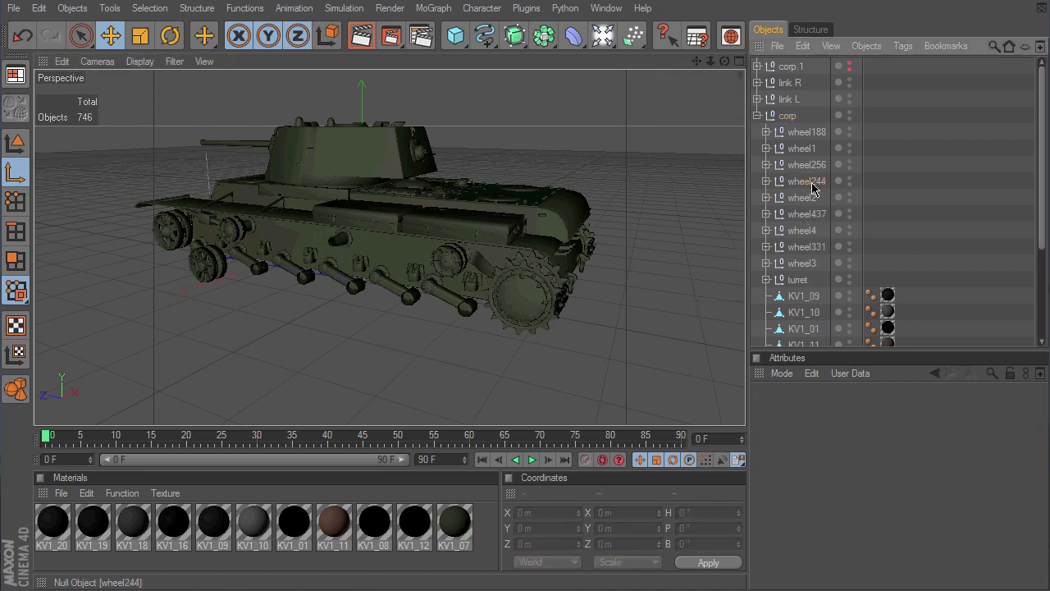
left_click(455, 265)
left_click(806, 165)
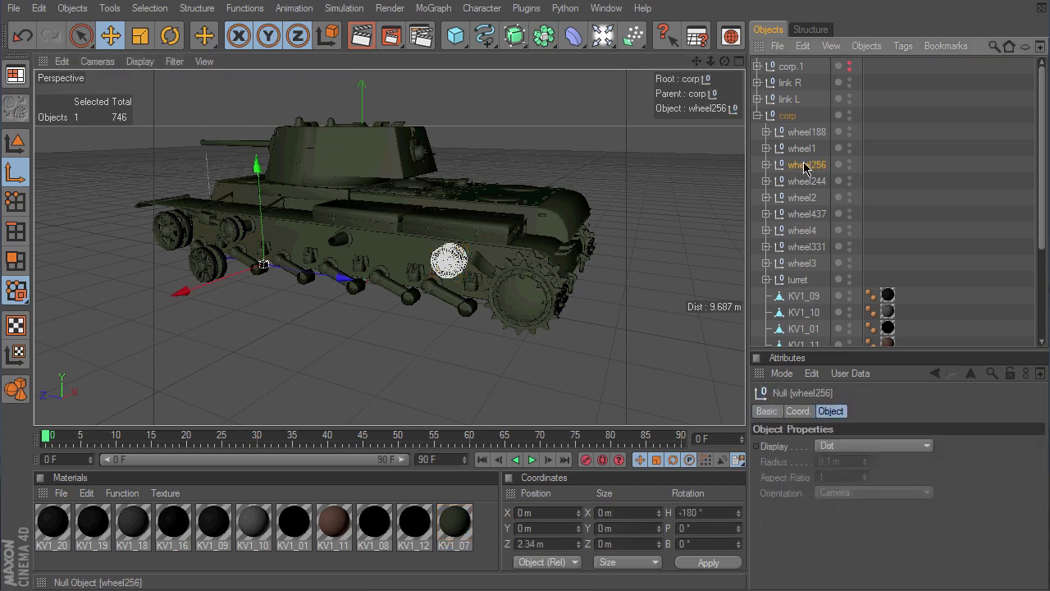
key("Delete")
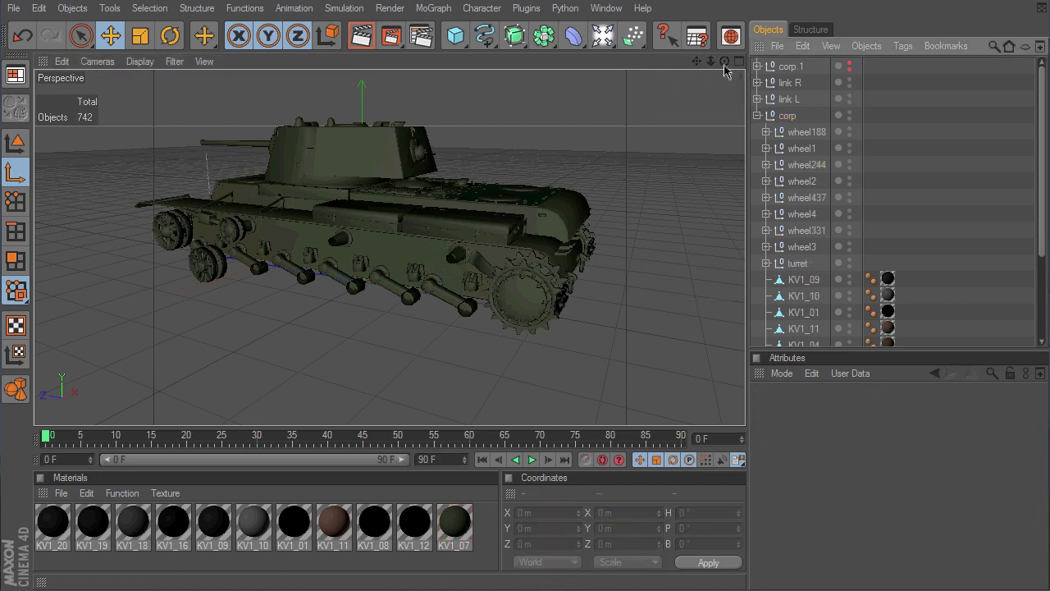
Centre the axis of the toothed sprocket part KV1_0738 in wheel437 on all its points using Axis Center
mouse_move(745, 427)
left_mouse_down()
mouse_move(784, 425)
mouse_move(746, 428)
left_mouse_up()
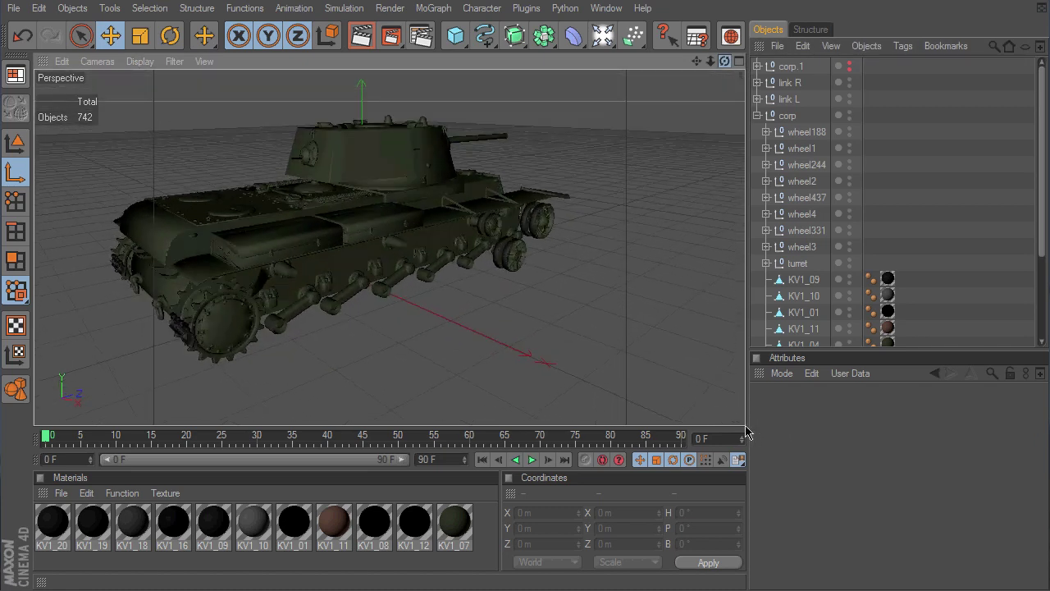
left_click(227, 316)
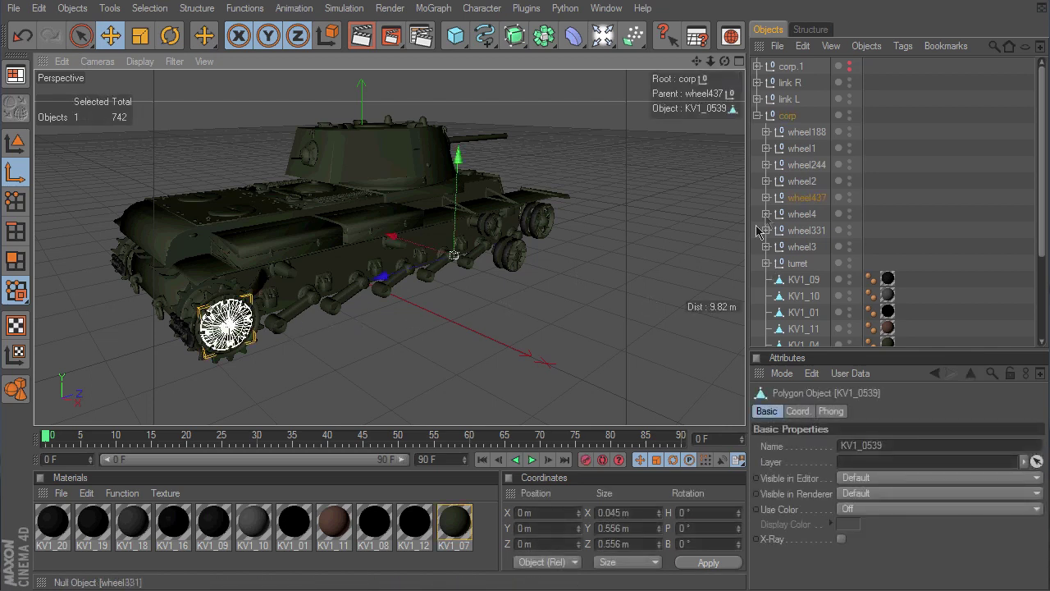
left_click(766, 197)
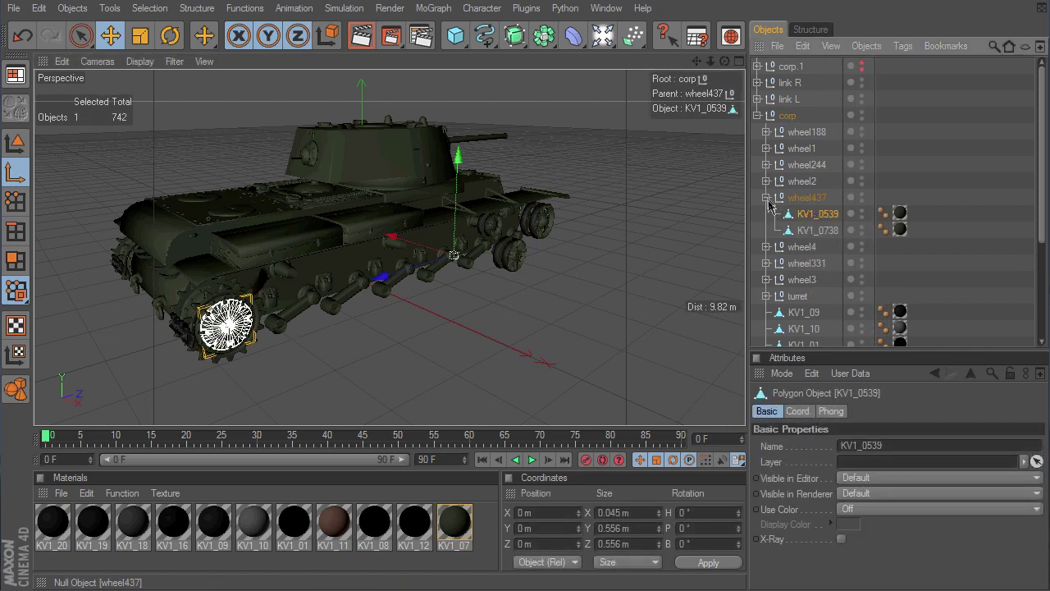
left_click(817, 231)
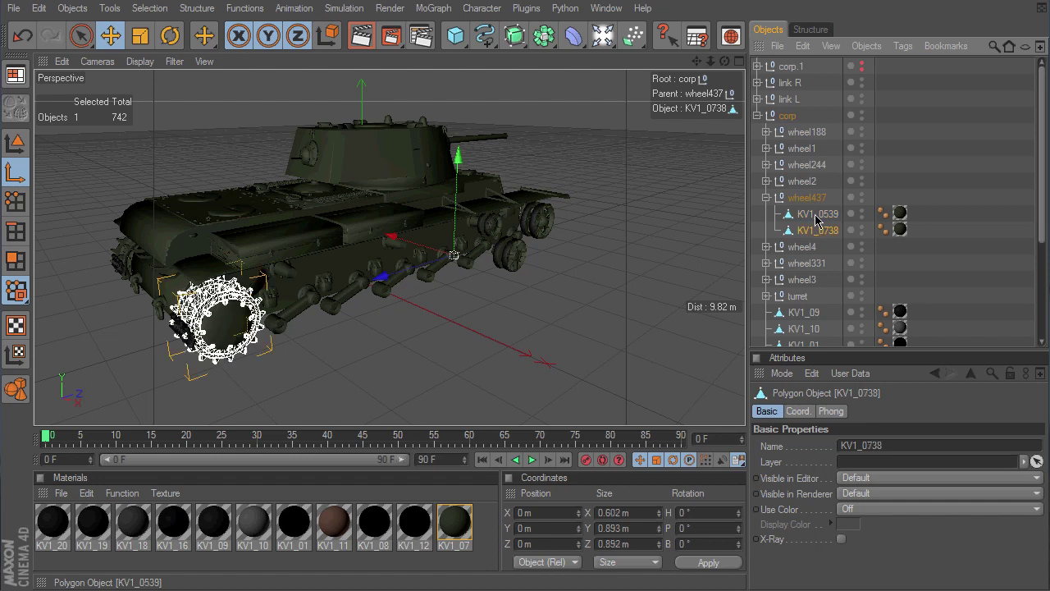
left_click(817, 215, "ctrl")
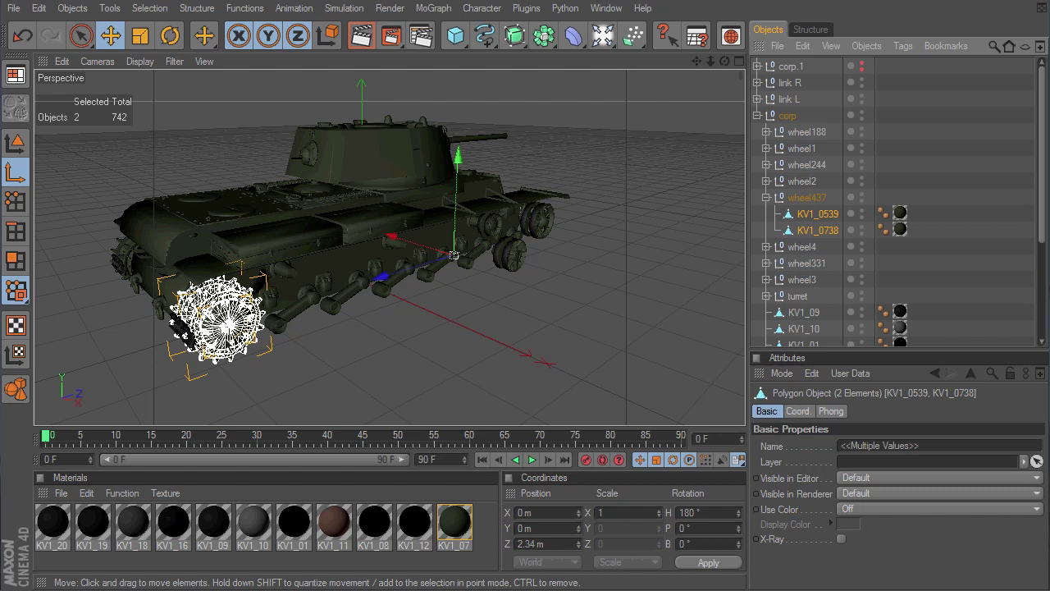
left_click(812, 230)
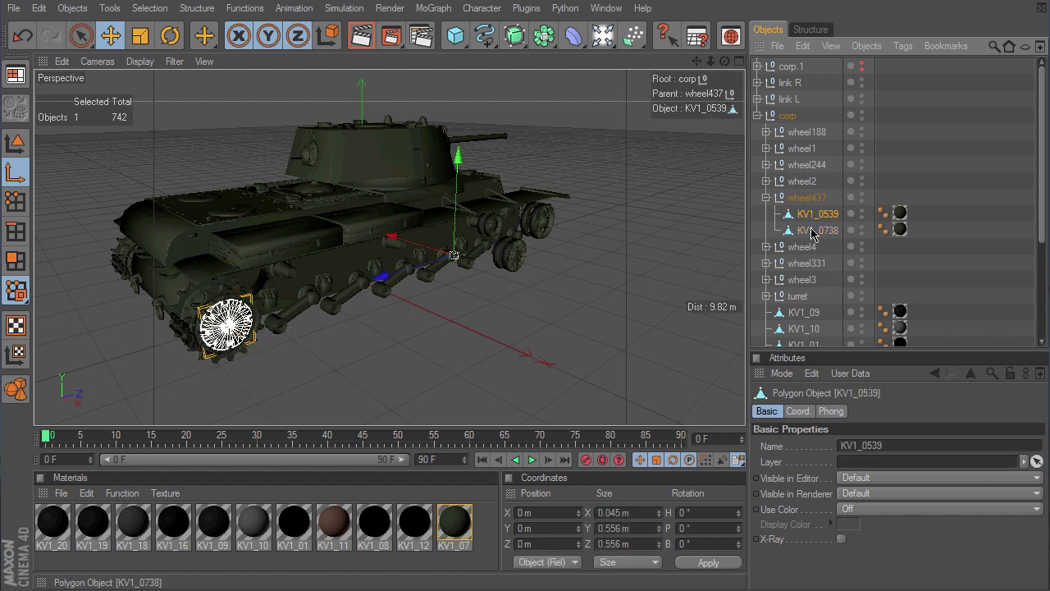
left_click(197, 8)
mouse_move(222, 47)
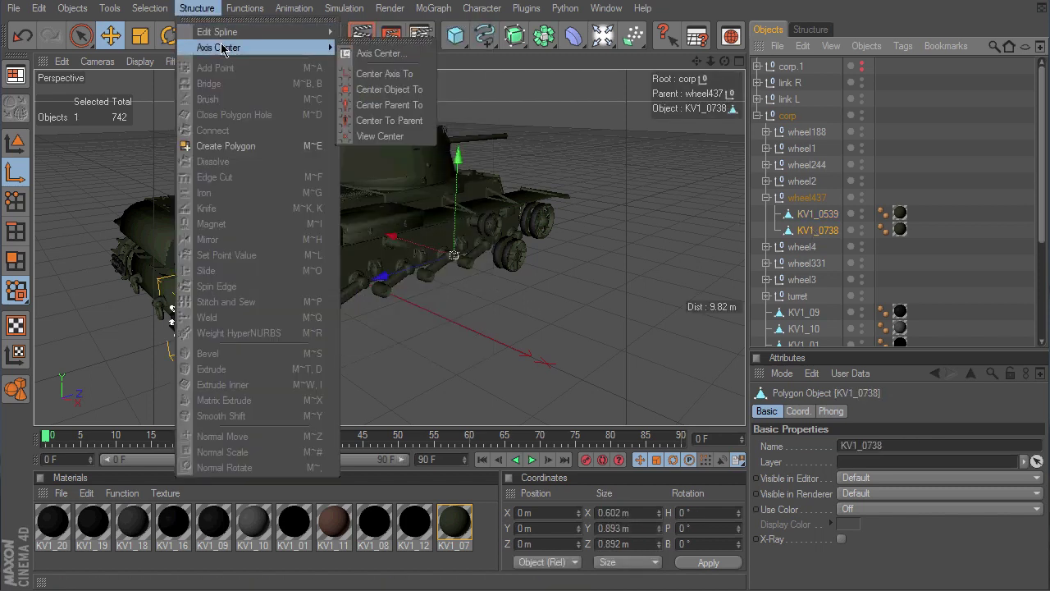
left_click(371, 54)
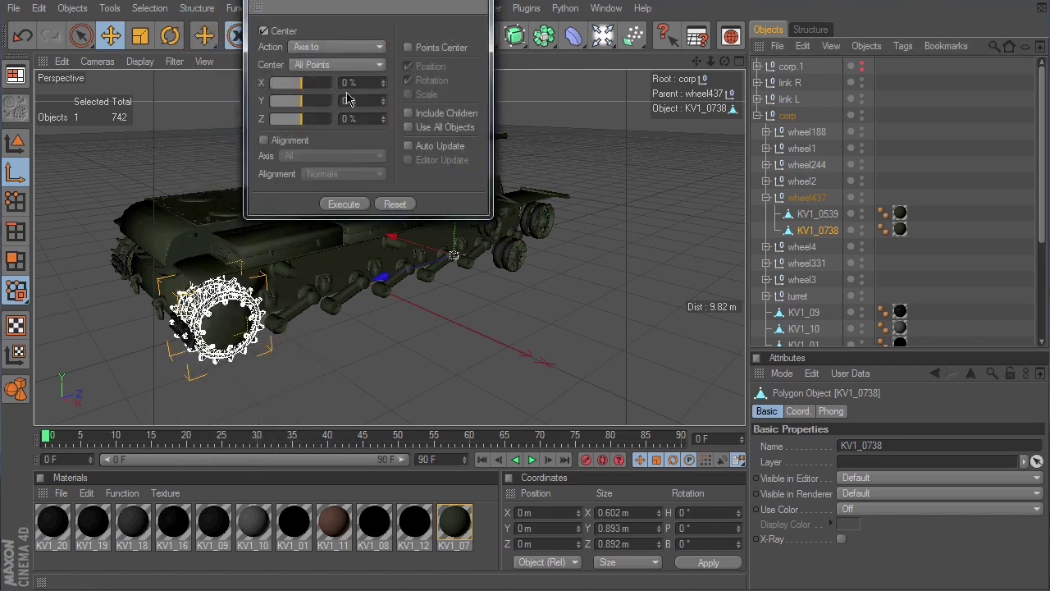
left_click(345, 204)
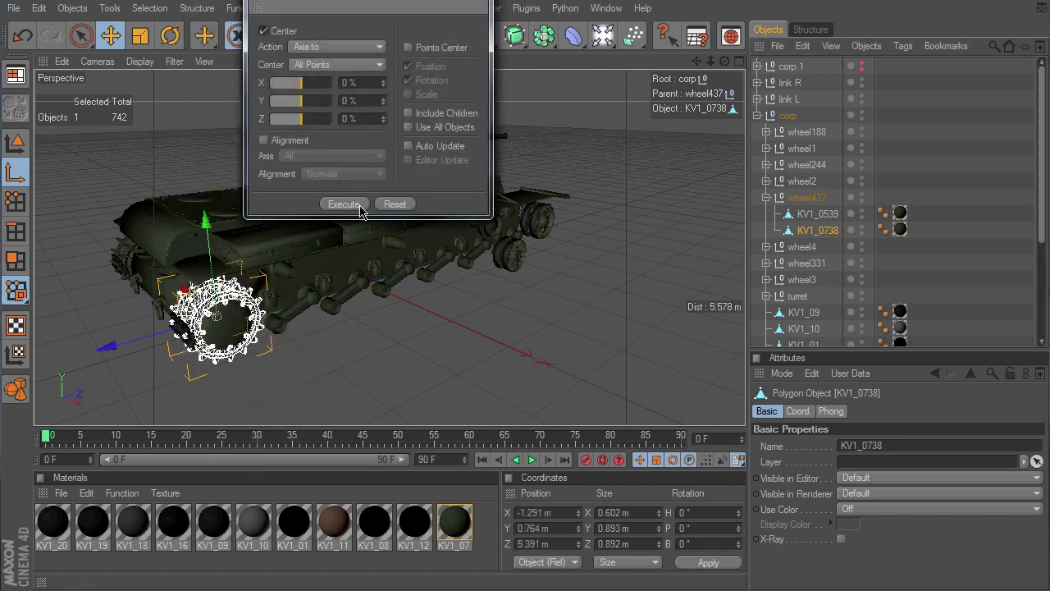
Centre the axis of the hub disc KV1_0539 in wheel437 on all its points and close the Axis Center dialog
left_click(817, 215)
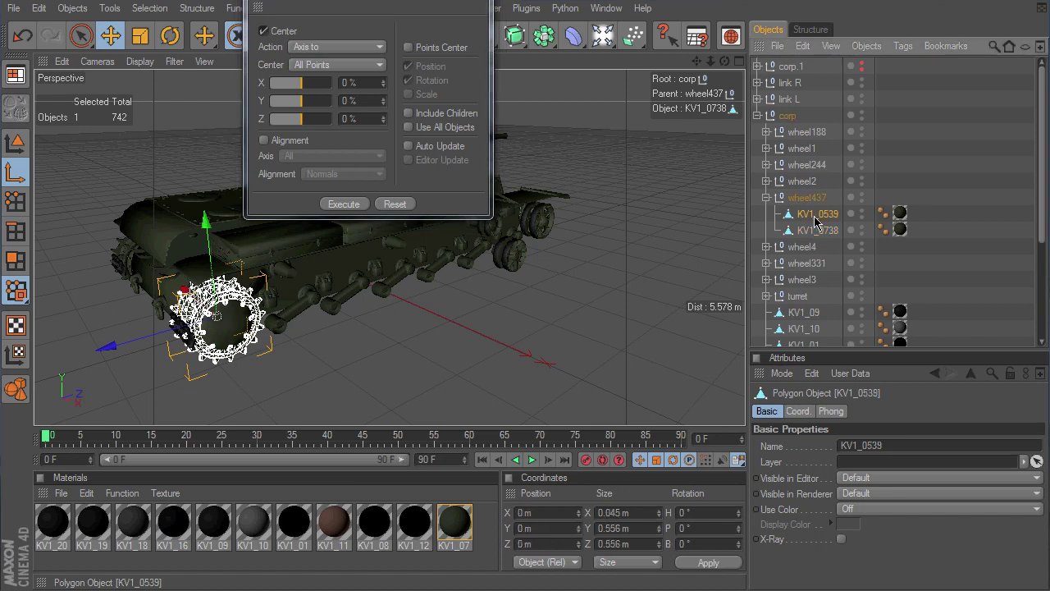
left_click(342, 204)
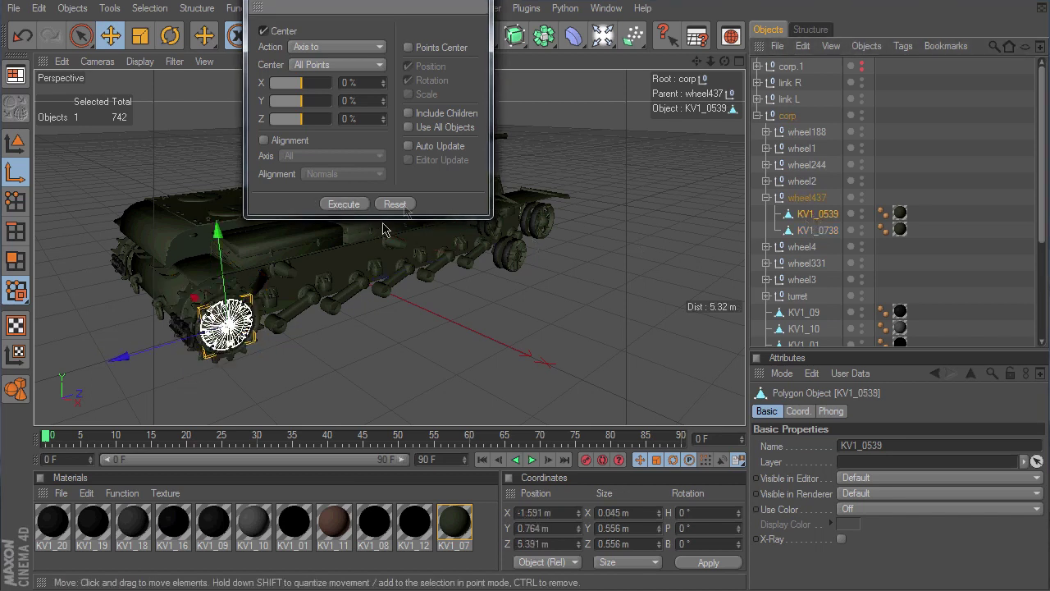
left_click(465, 5)
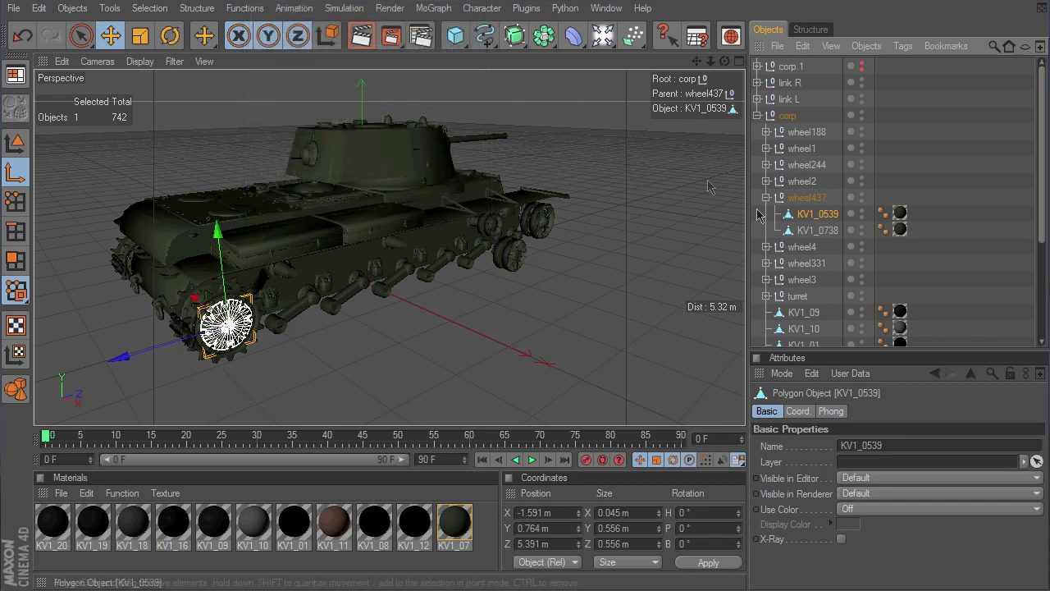
Group the sprocket parts KV1_0539 and KV1_0738 in wheel437 into a null named "drive R"
left_click(809, 233, "ctrl")
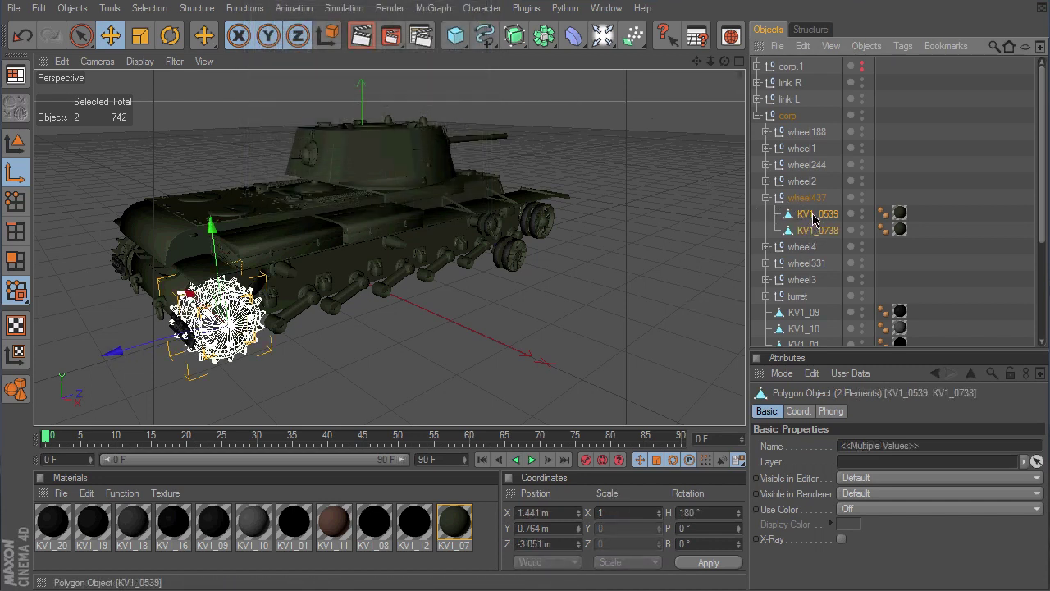
right_click(814, 215)
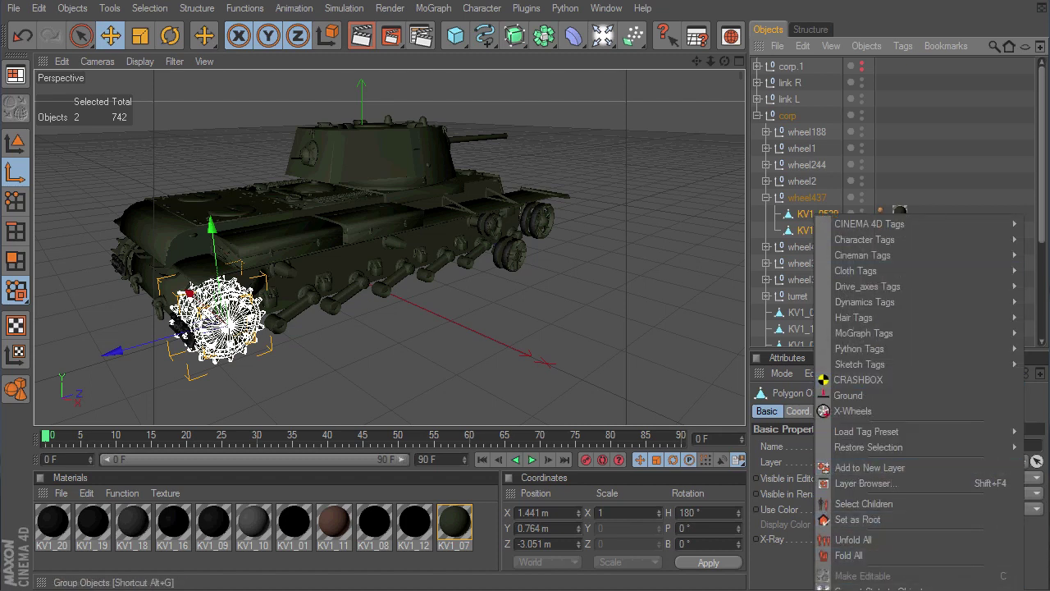
left_click(845, 590)
double_click(807, 215)
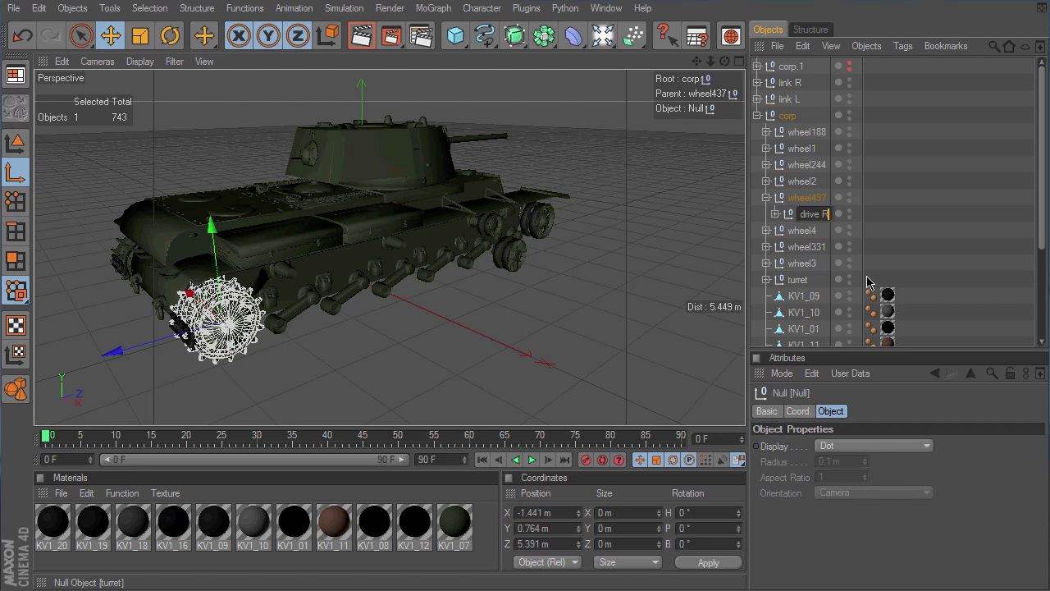
key("Return")
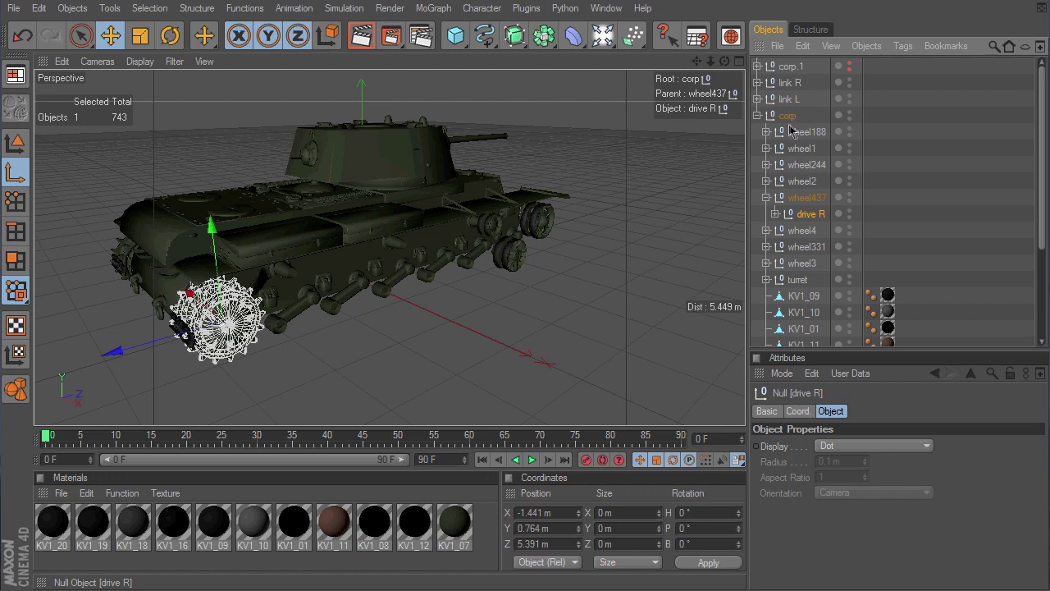
Move the drive R null directly under corp as its first child and delete the emptied wheel437 null
left_click_drag(792, 129, 790, 125)
left_click(808, 214)
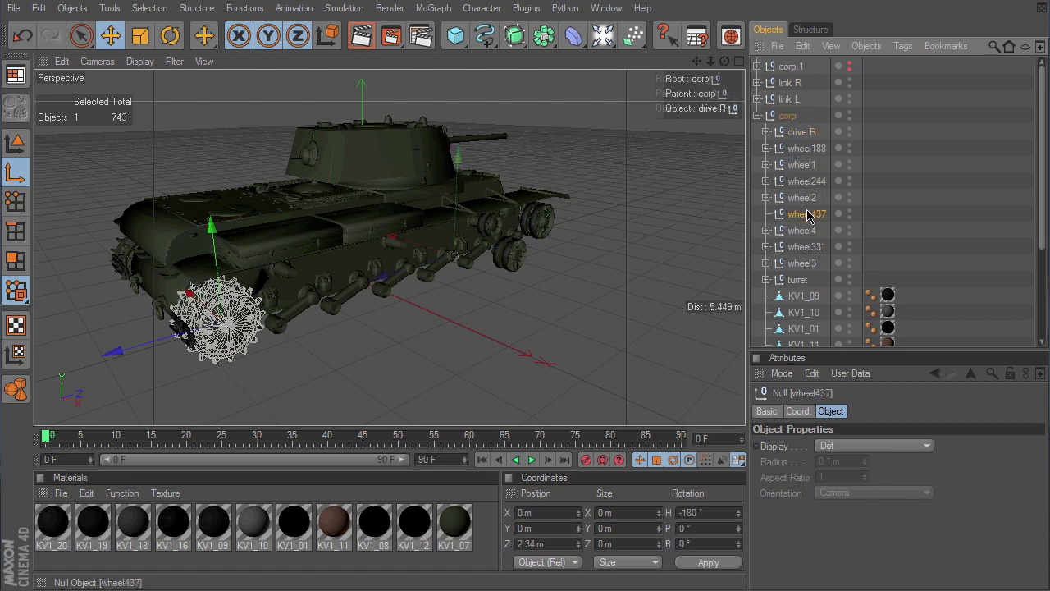
key("Delete")
Centre the axes of the opposite sprocket's parts KV1_0536 and KV1_0735 in wheel4 on all their points using Axis Center
left_click_drag(725, 60, 746, 432)
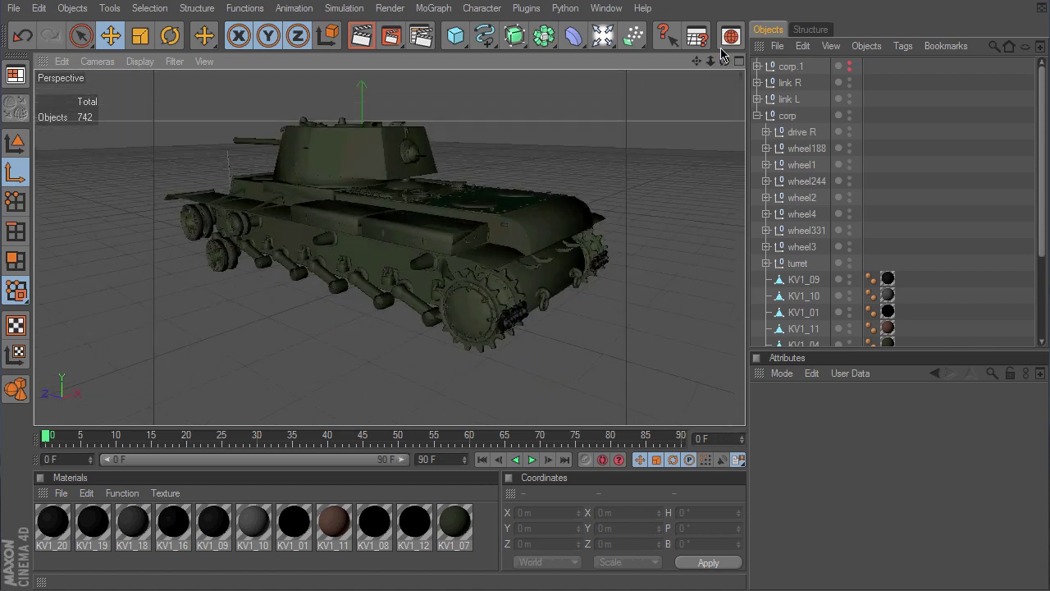
left_click(468, 312)
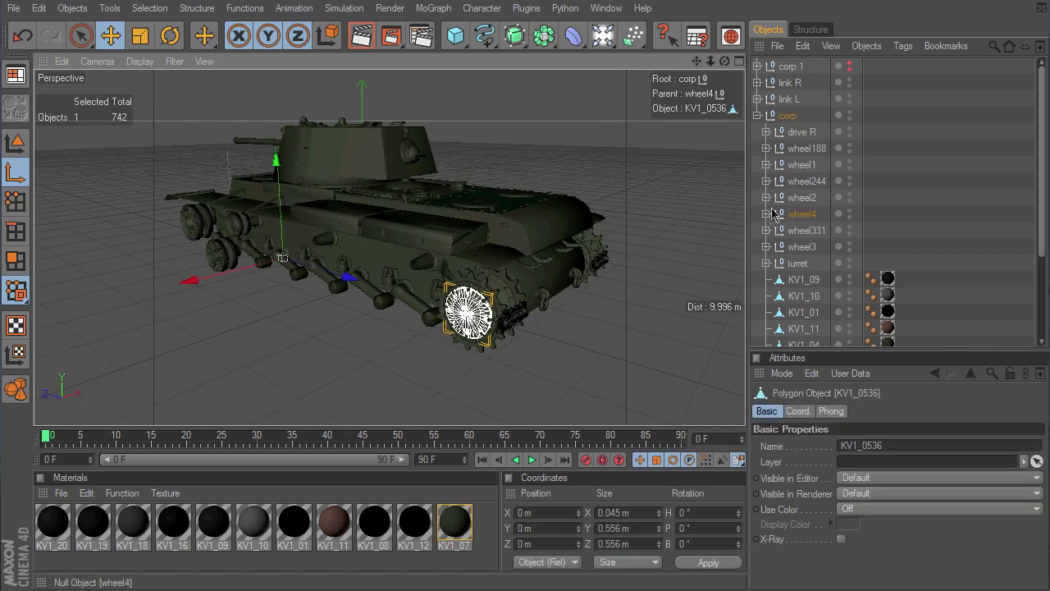
left_click(815, 232)
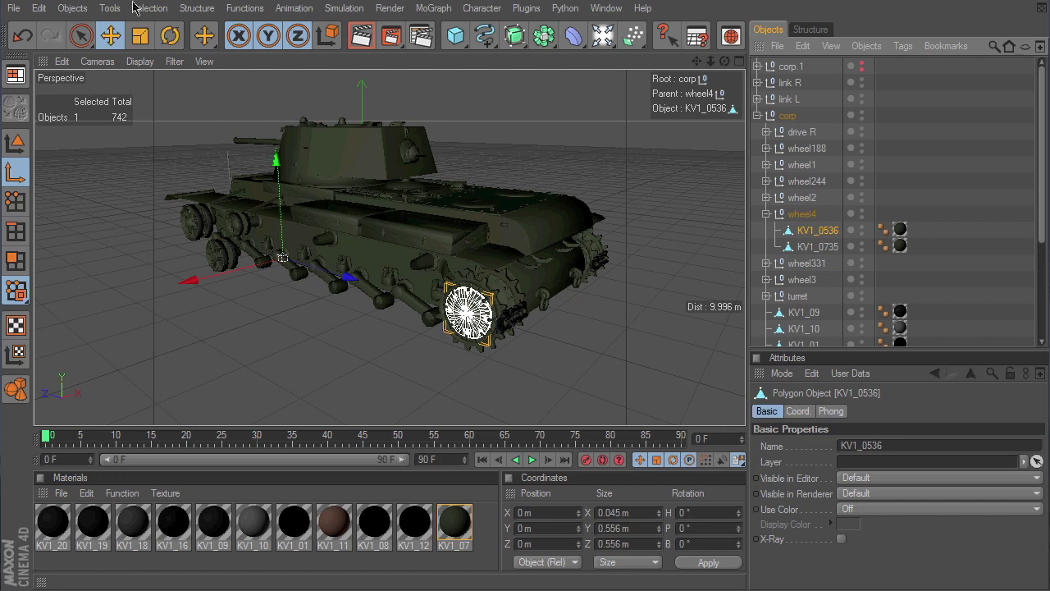
left_click(197, 9)
mouse_move(218, 49)
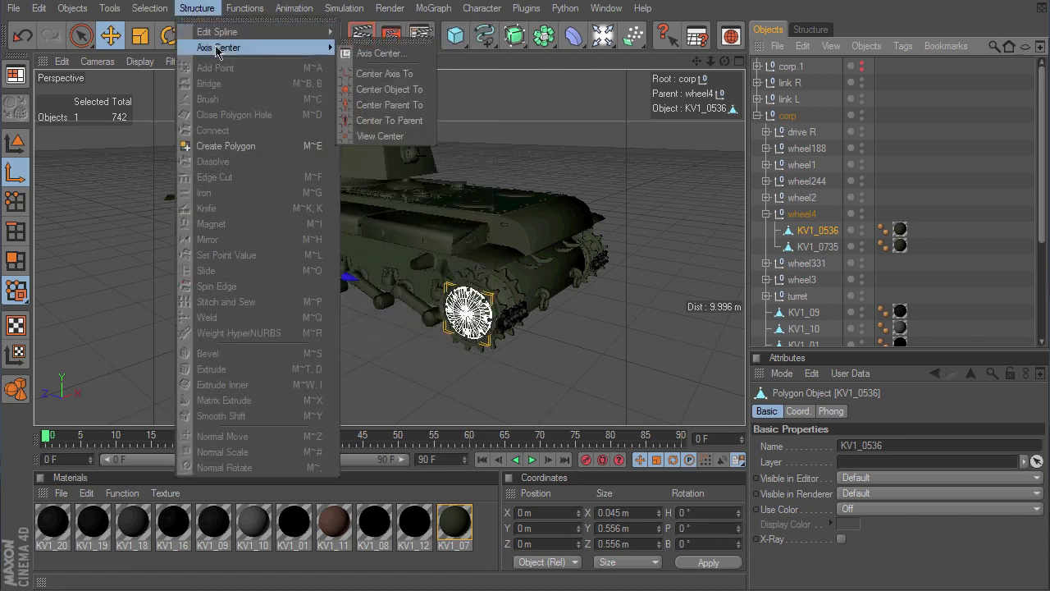
left_click(379, 54)
left_click(348, 205)
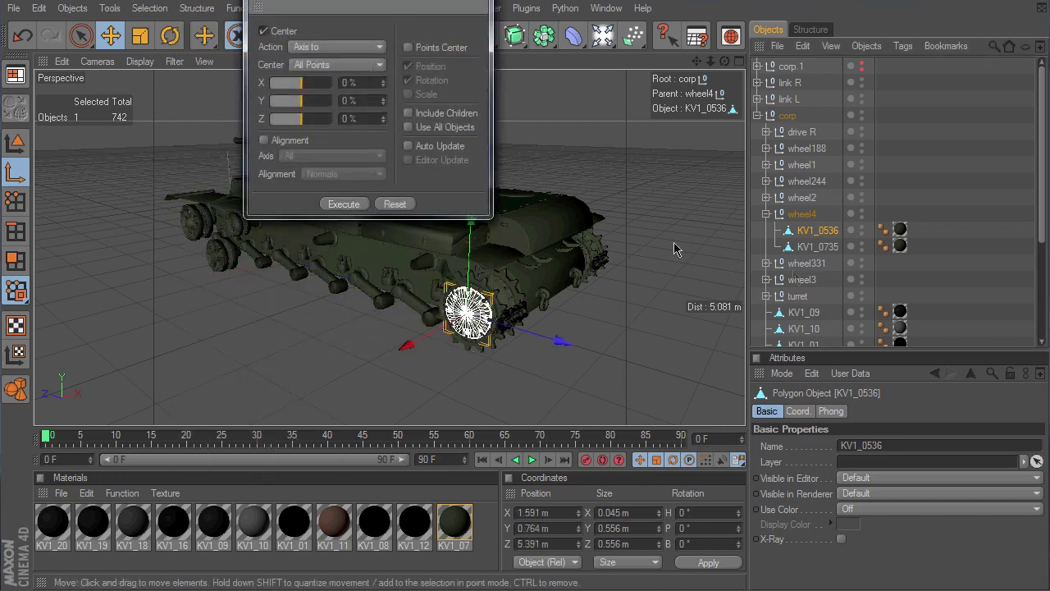
left_click(817, 247)
left_click(343, 205)
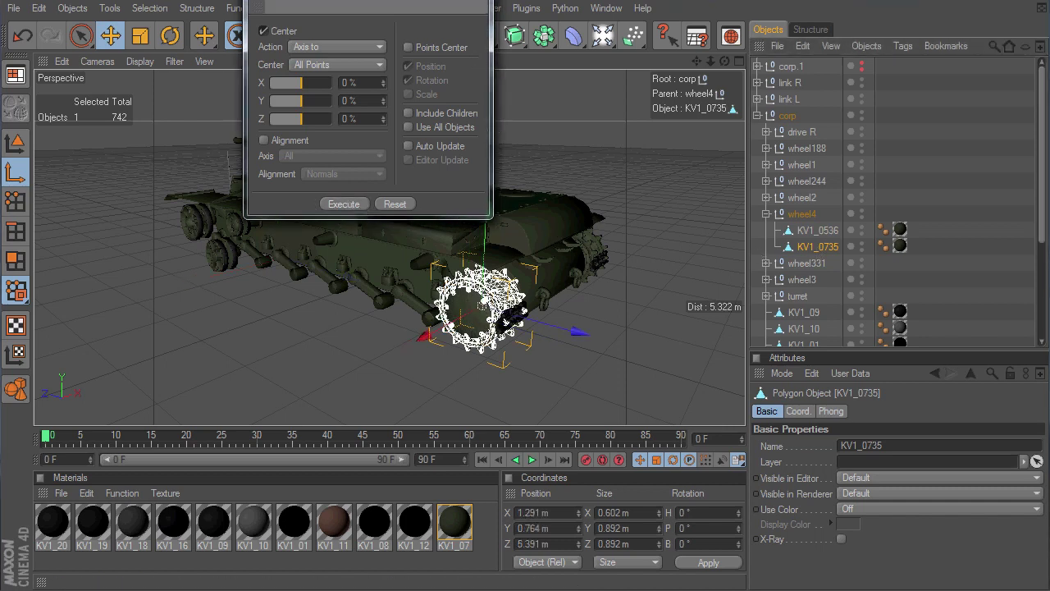
Group KV1_0536 and KV1_0735 into a null named "drive L" and place it directly under corp, below drive R
left_click(817, 231, "ctrl")
right_click(823, 237)
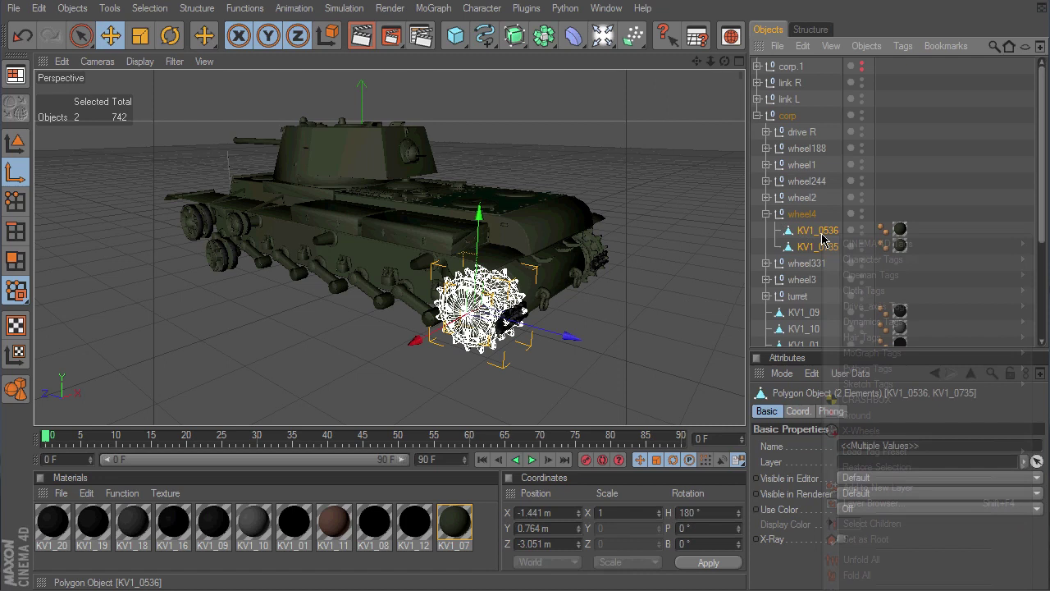
left_click(862, 577)
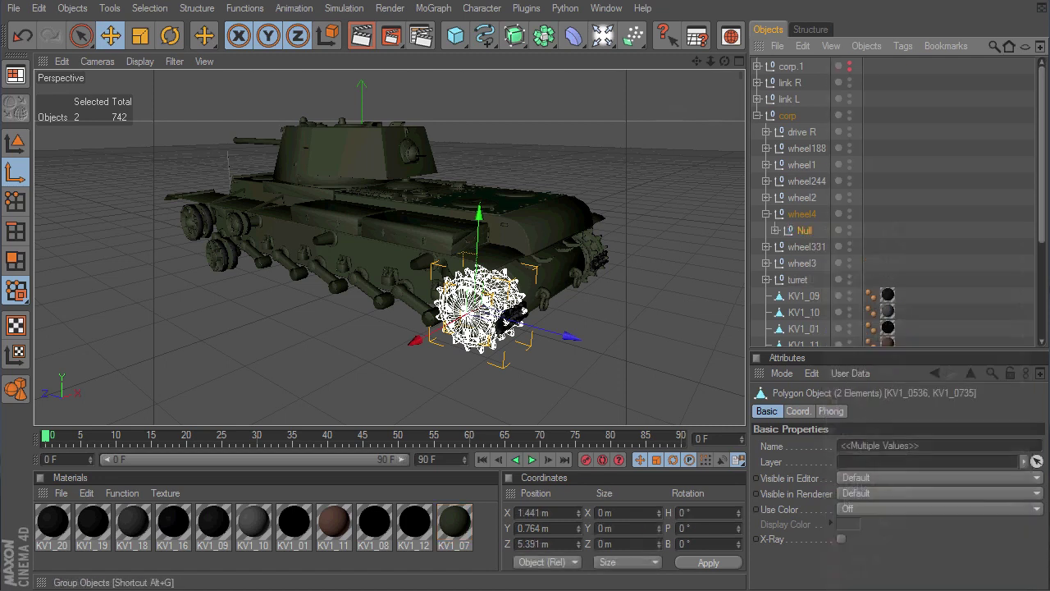
double_click(804, 231)
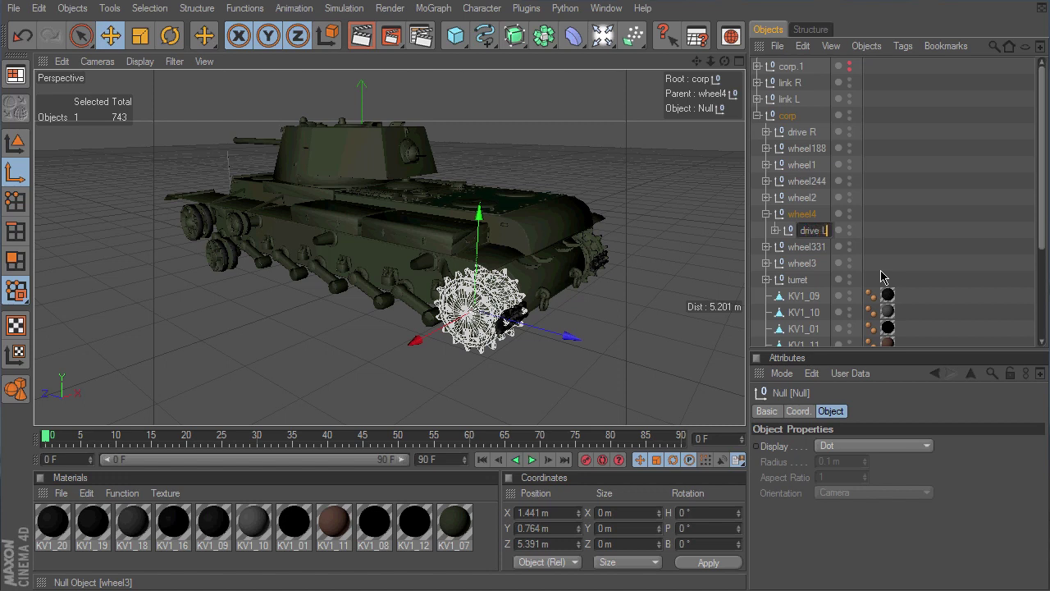
key("Return")
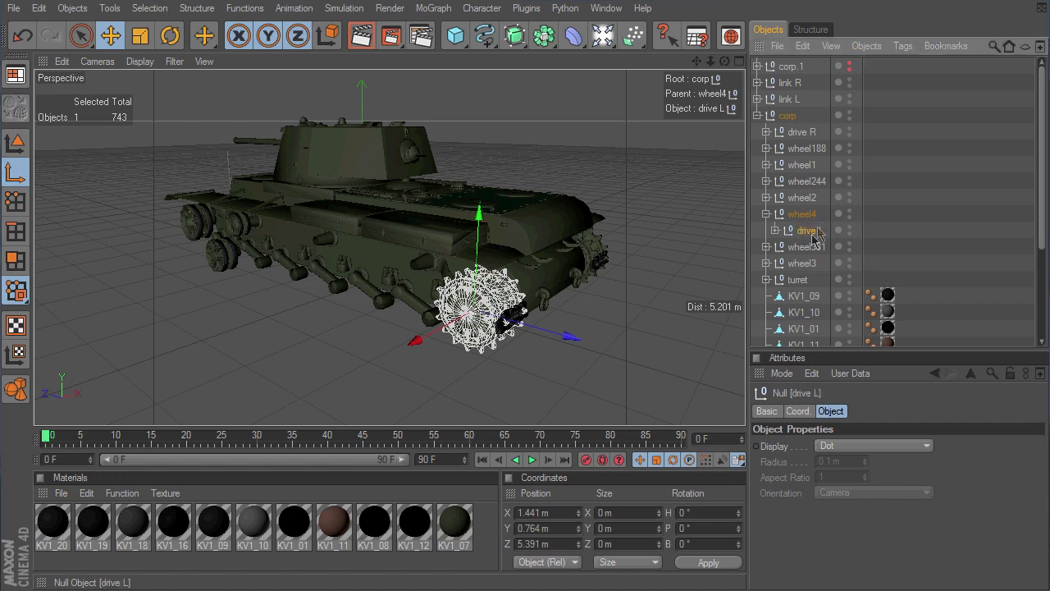
left_click_drag(803, 143, 802, 142)
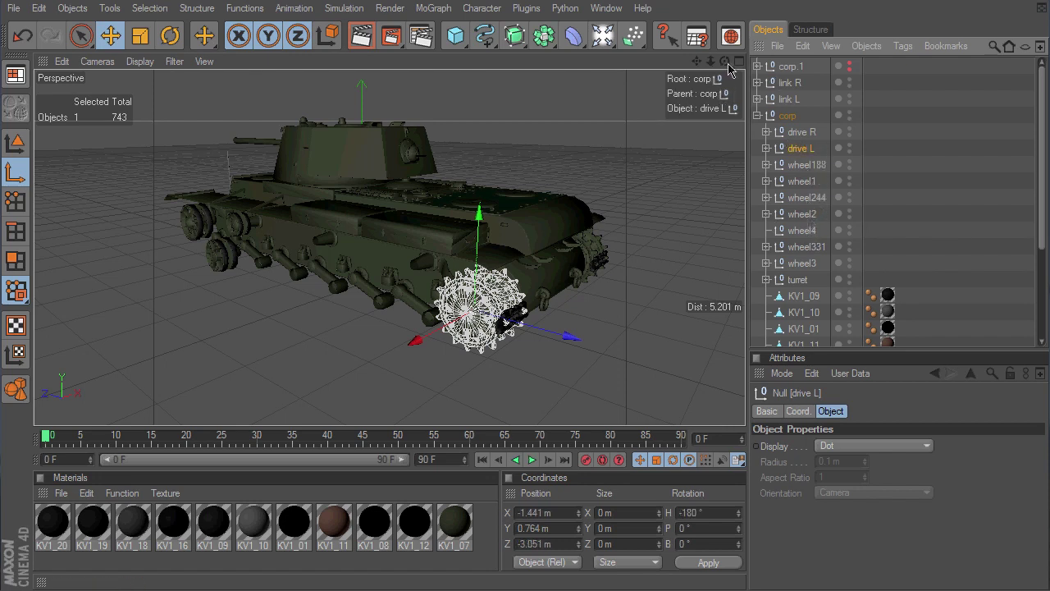
Centre the axes of the front wheel parts KV1_0732 and KV1_1933 in wheel331 on all their points with Axis Center
mouse_move(751, 425)
left_mouse_down()
mouse_move(836, 426)
mouse_move(746, 427)
left_mouse_up()
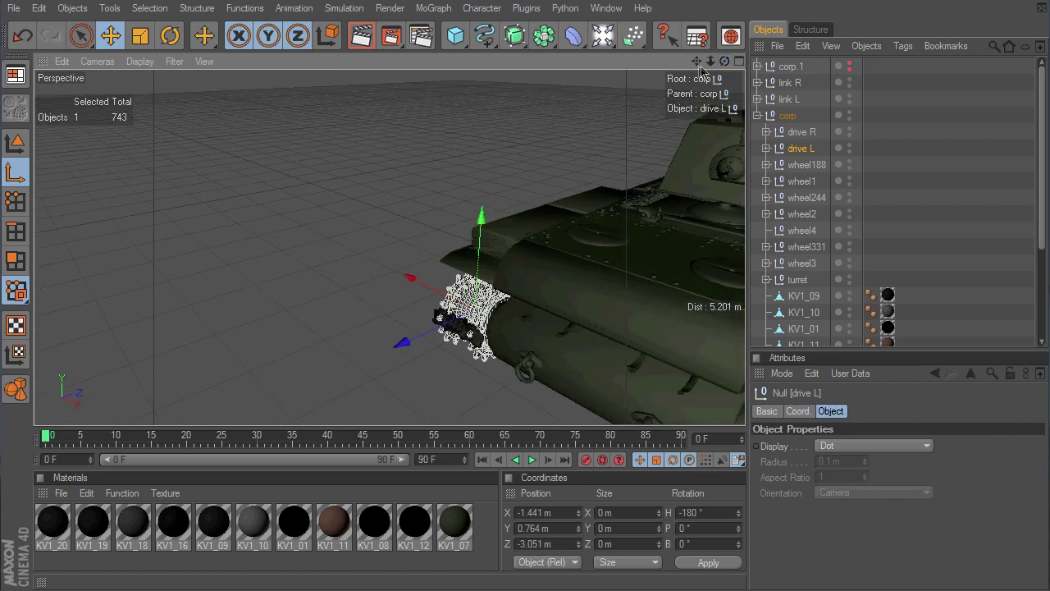
left_click_drag(698, 62, 744, 427)
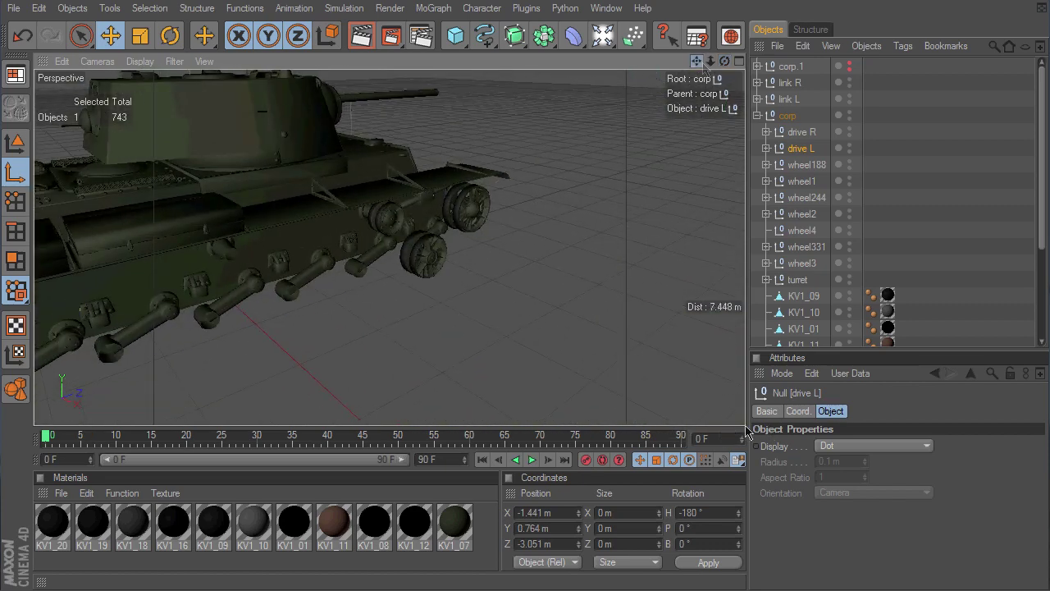
left_click_drag(725, 62, 706, 385)
left_click(572, 324)
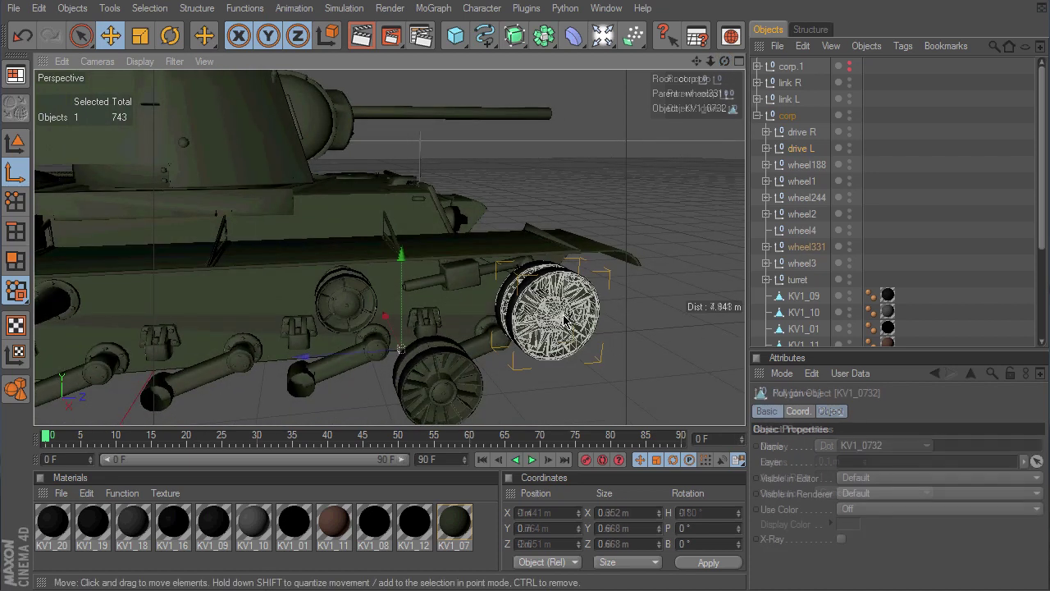
left_click(766, 247)
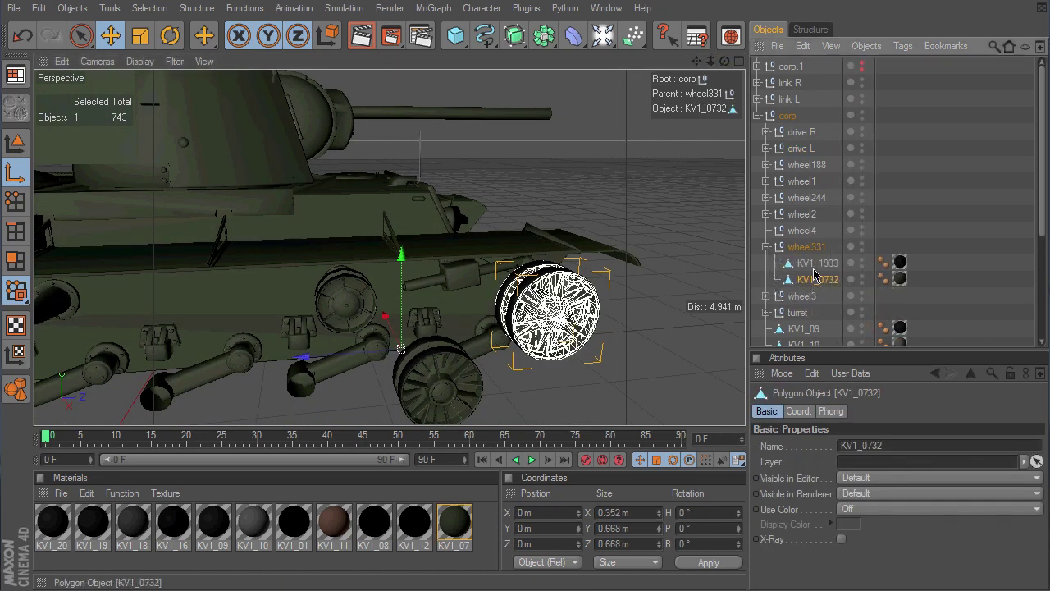
left_click(195, 9)
mouse_move(246, 46)
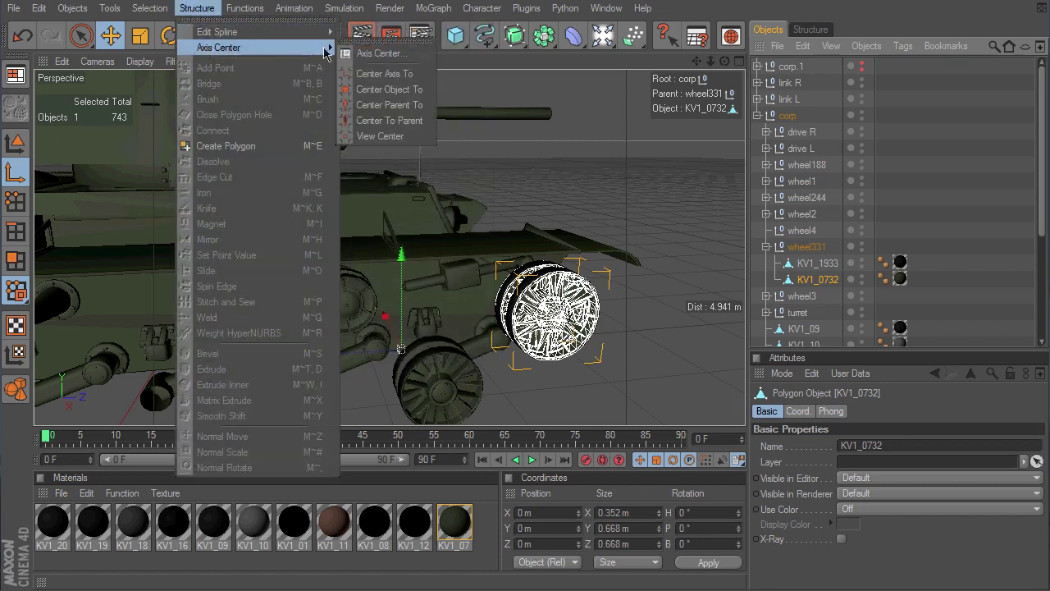
left_click(364, 54)
left_click(342, 204)
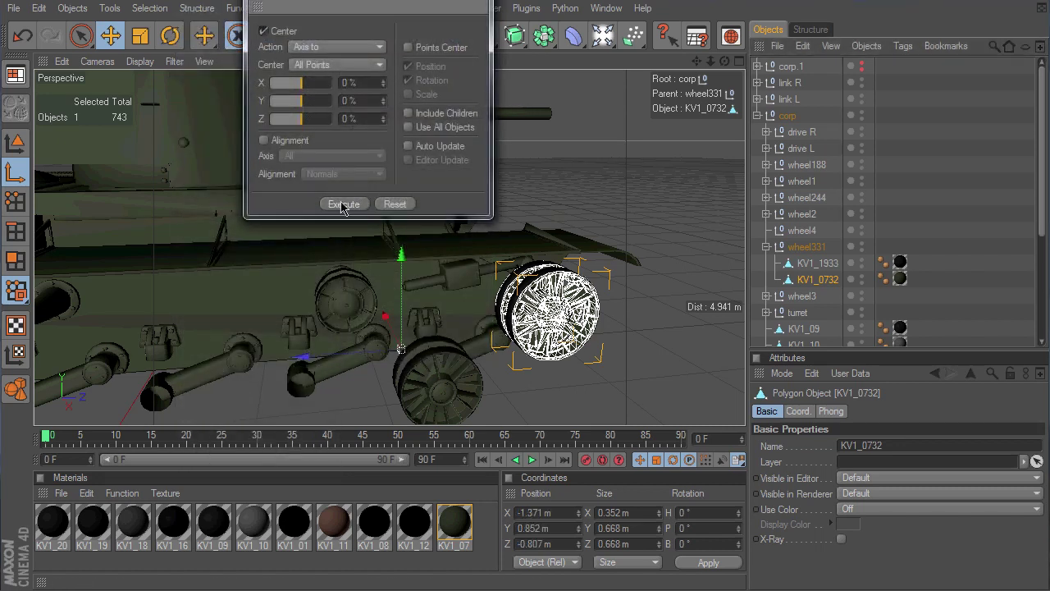
left_click(812, 263)
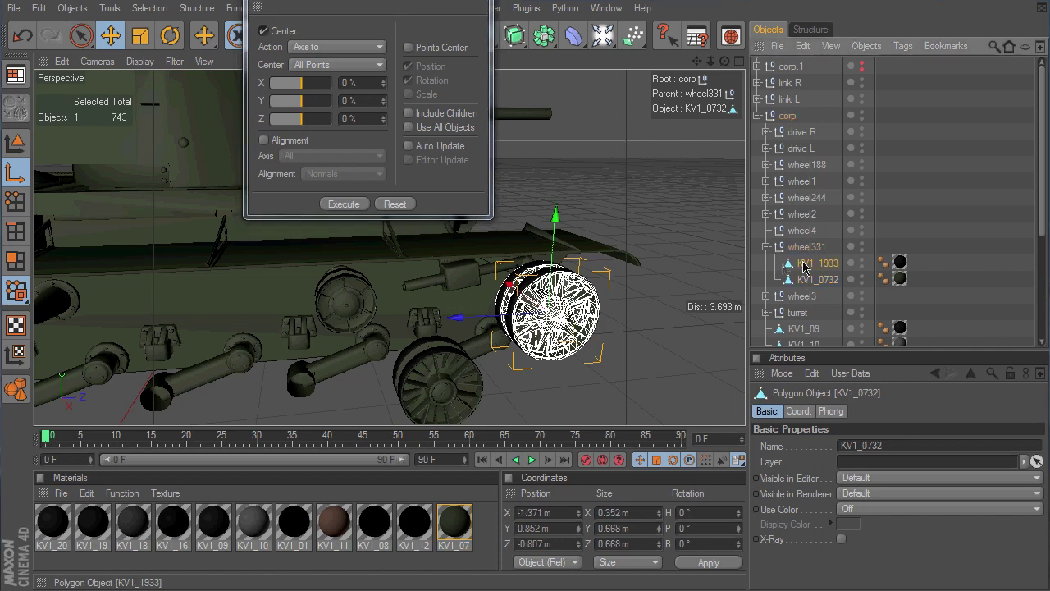
left_click(344, 205)
key("Escape")
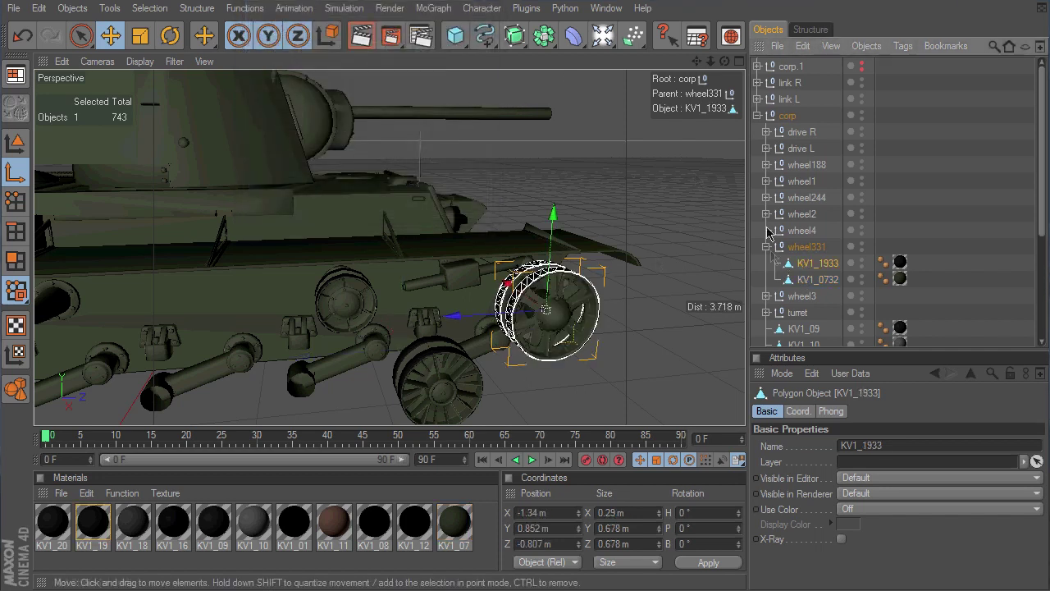
Group KV1_1933 and KV1_0732 into a null named "front R" and place it directly under corp, below drive L
left_click(800, 280, "ctrl")
right_click(819, 271)
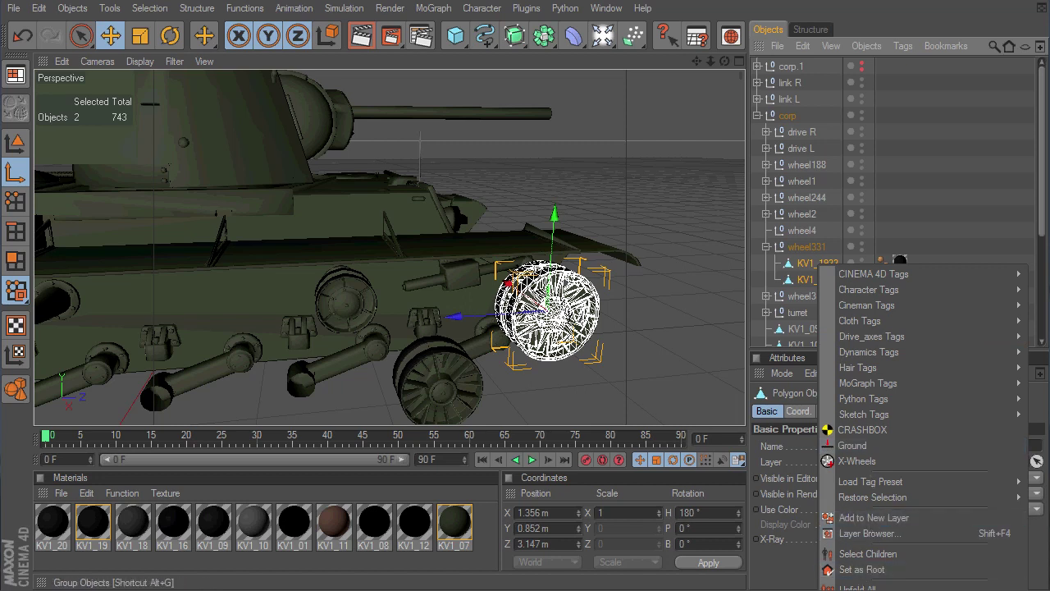
left_click(857, 589)
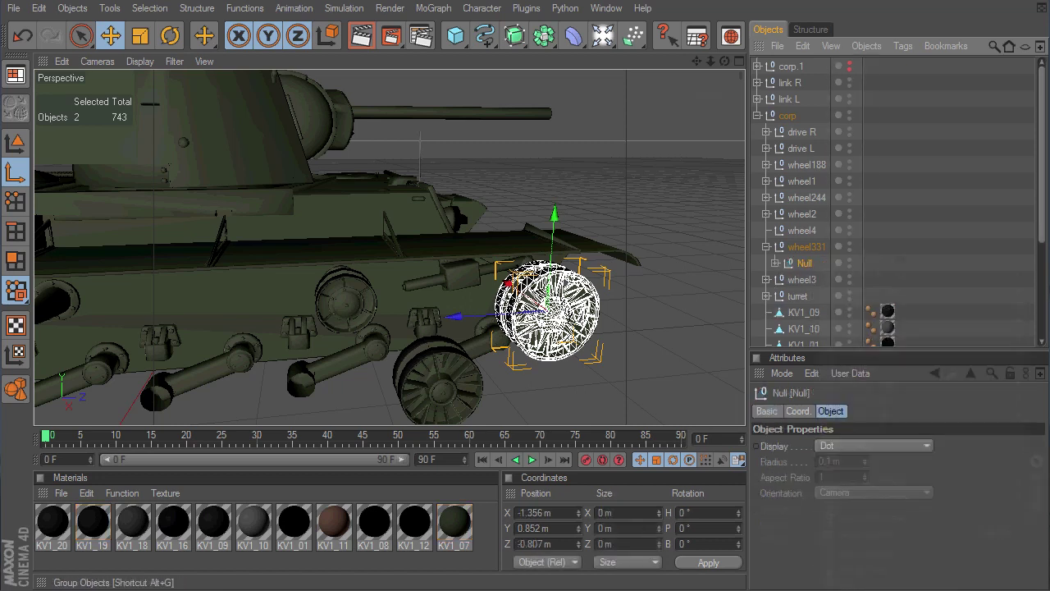
double_click(805, 264)
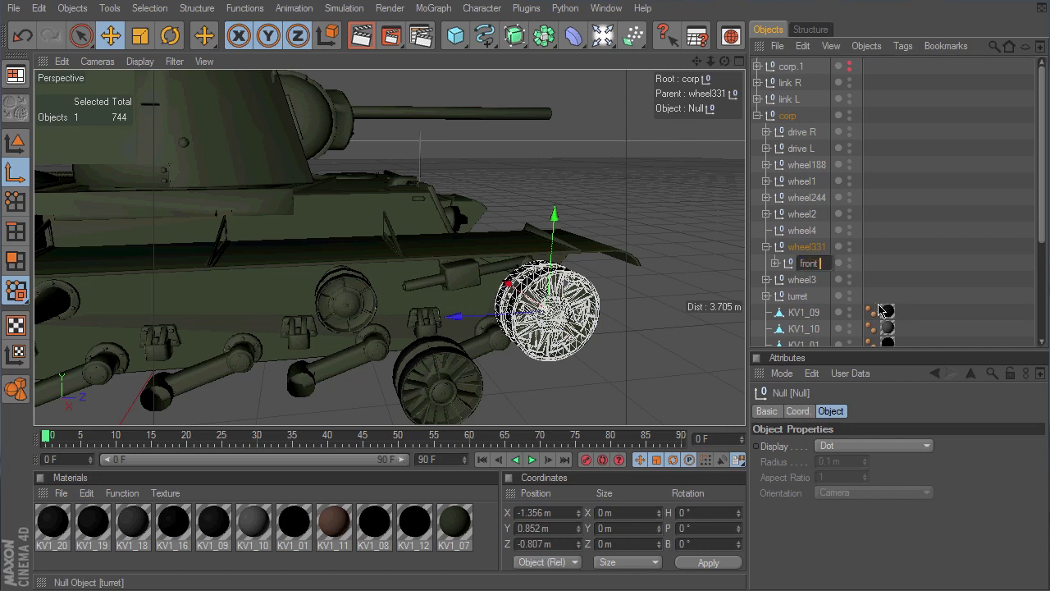
key("Return")
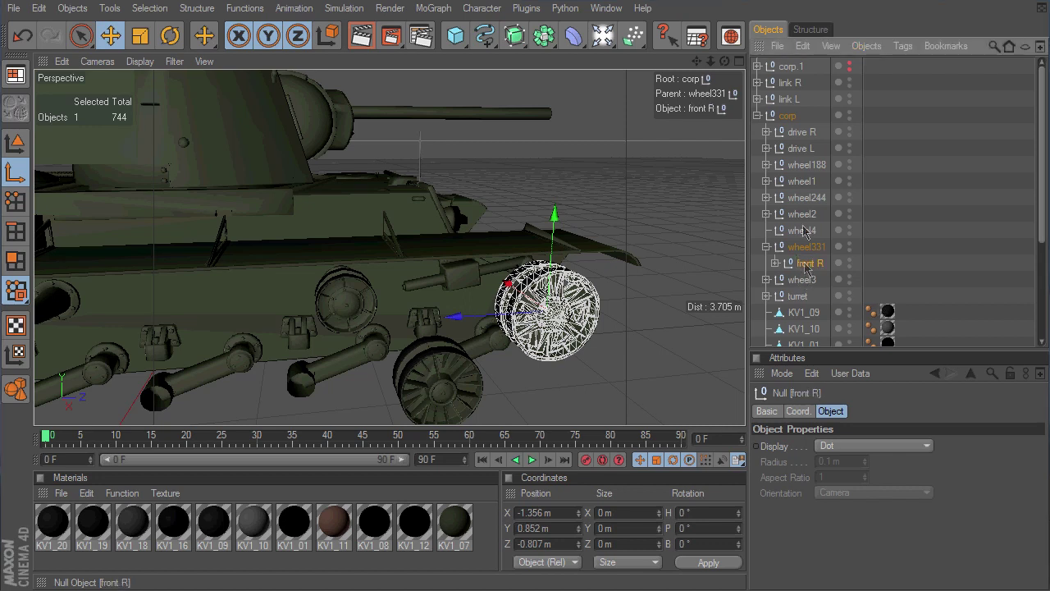
left_click_drag(801, 158, 802, 157)
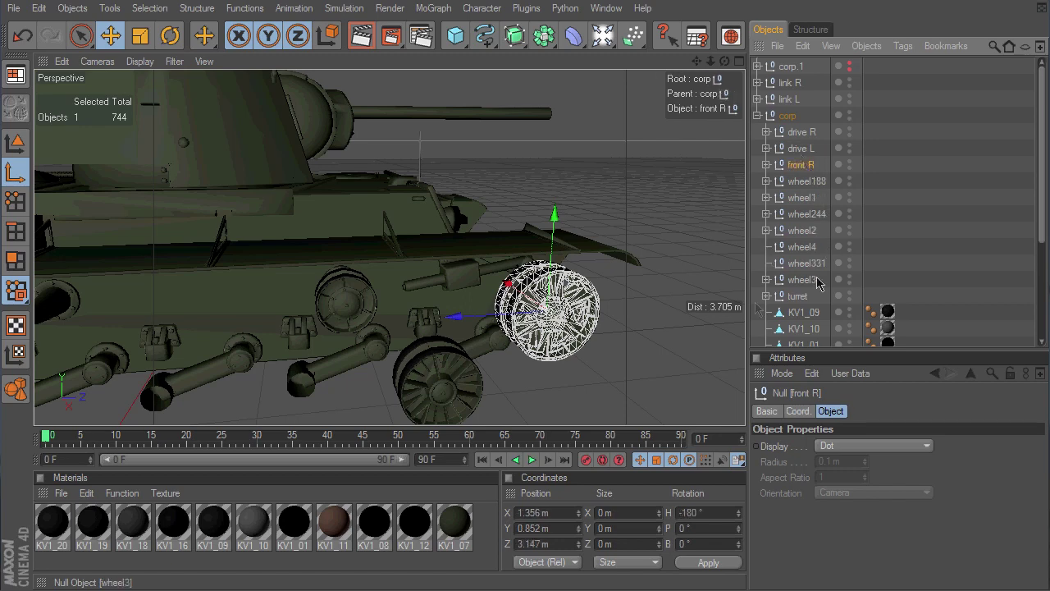
Centre the axes of the other front wheel's parts KV1_19 and KV1_0729 in wheel3 on all their points with Axis Center
left_click_drag(726, 61, 691, 89)
left_click(378, 300)
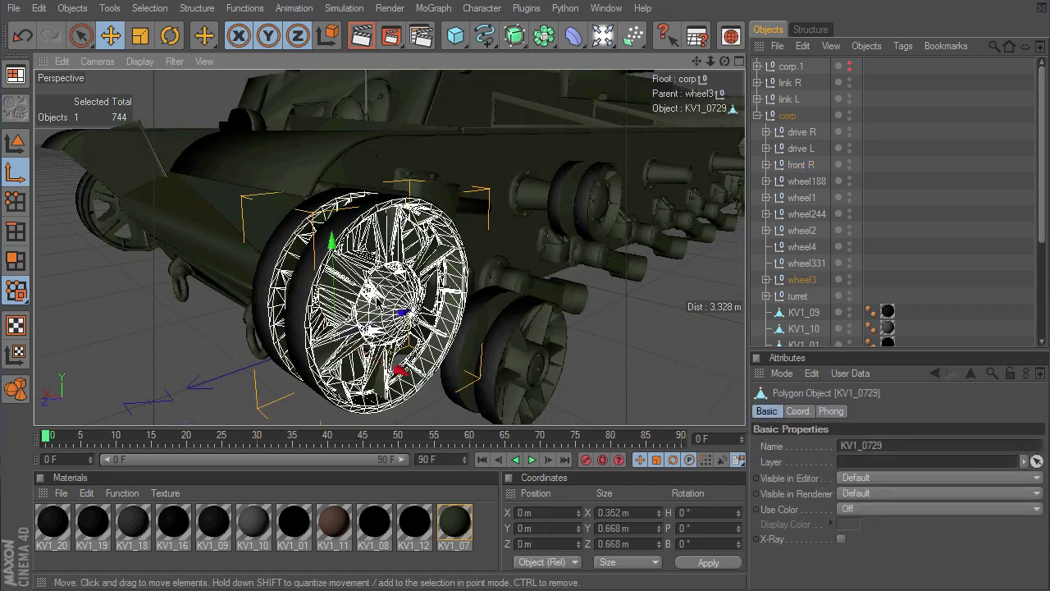
left_click(767, 280)
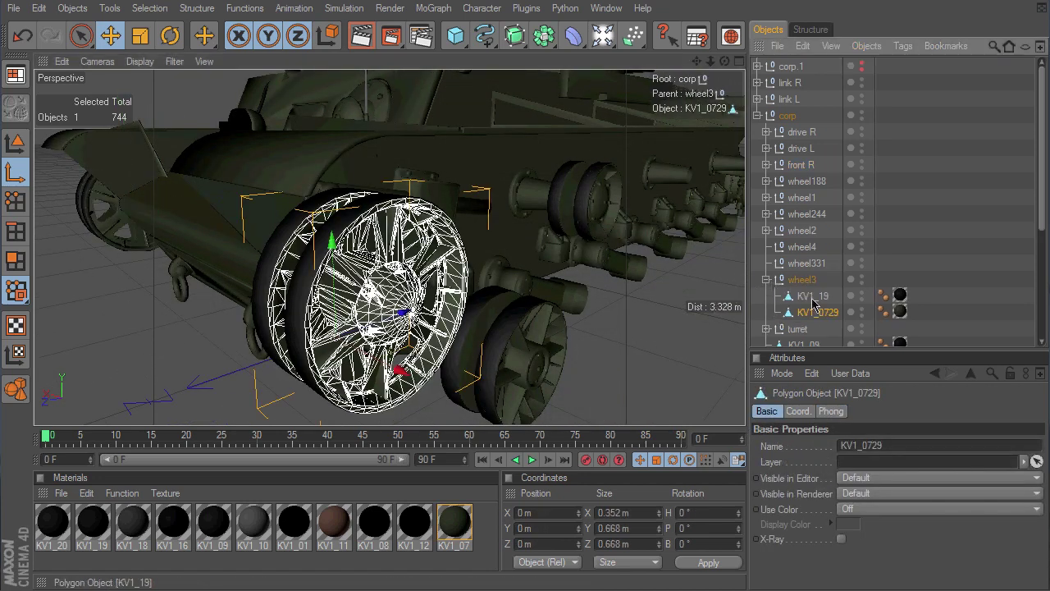
left_click(813, 297)
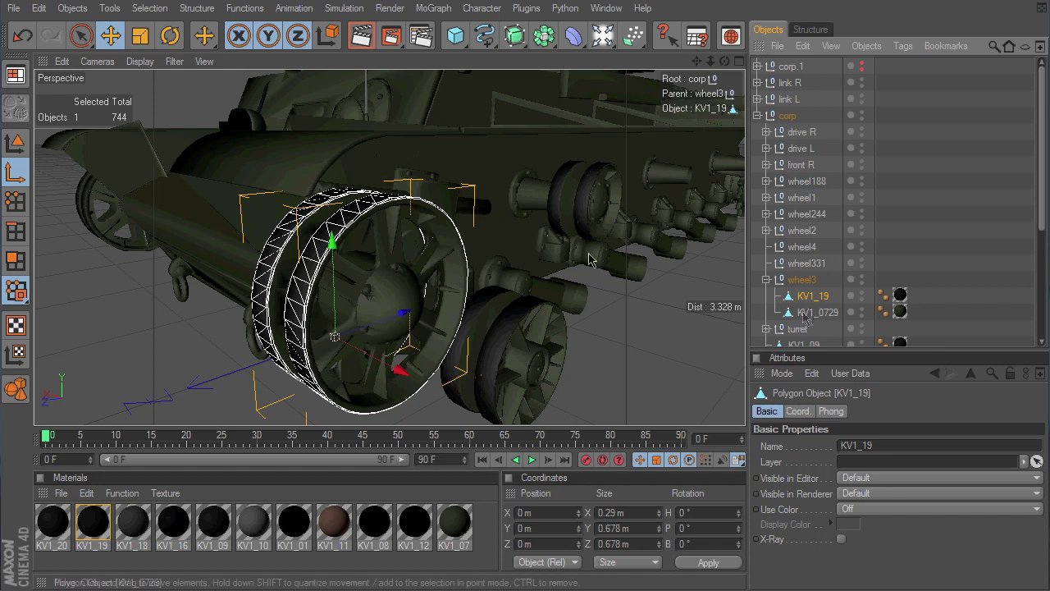
left_click(197, 8)
mouse_move(206, 48)
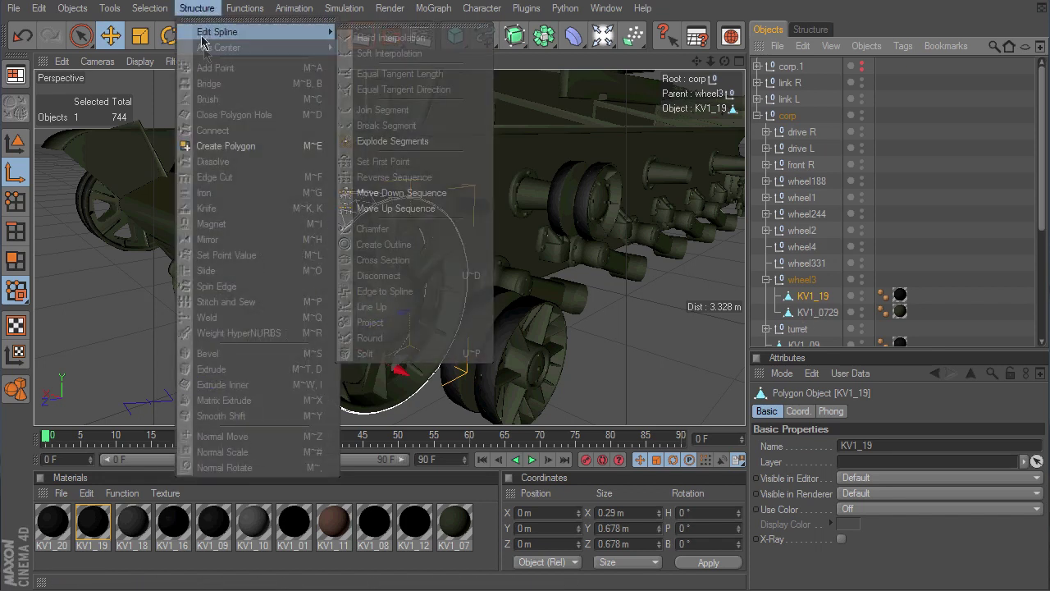
left_click(376, 54)
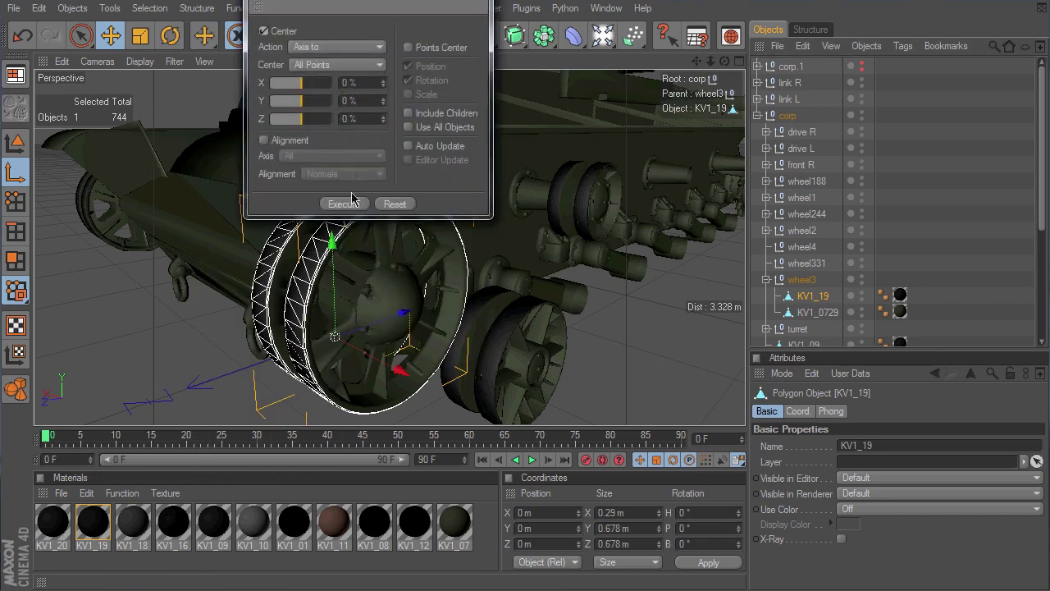
left_click(350, 205)
left_click(818, 313)
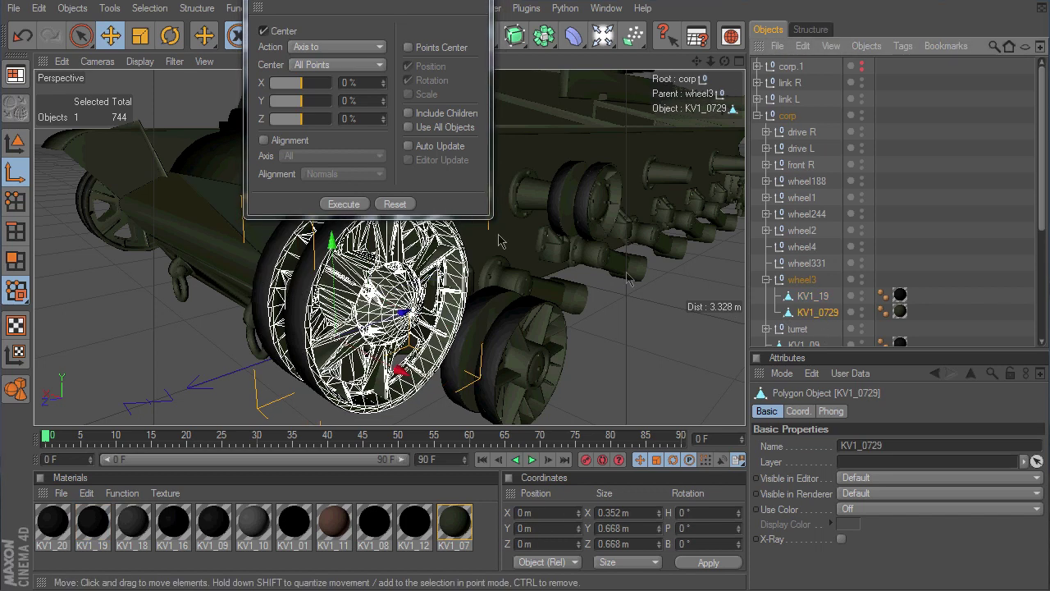
left_click(351, 204)
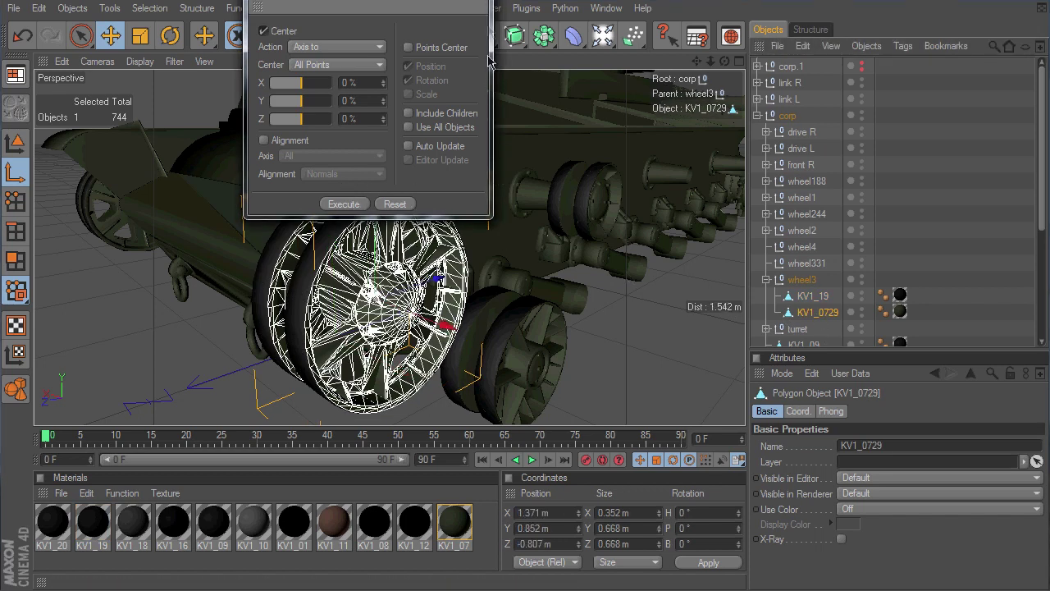
left_click(480, 0)
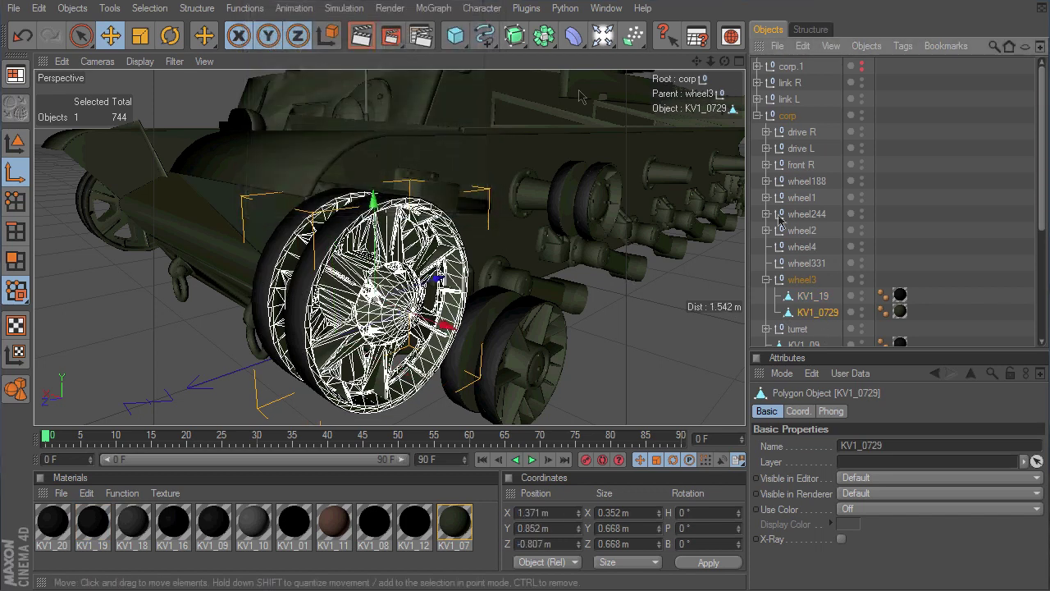
Group KV1_19 and KV1_0729 into a null named "front L" and place it directly under corp, below front R
left_click(811, 294, "ctrl")
right_click(812, 297)
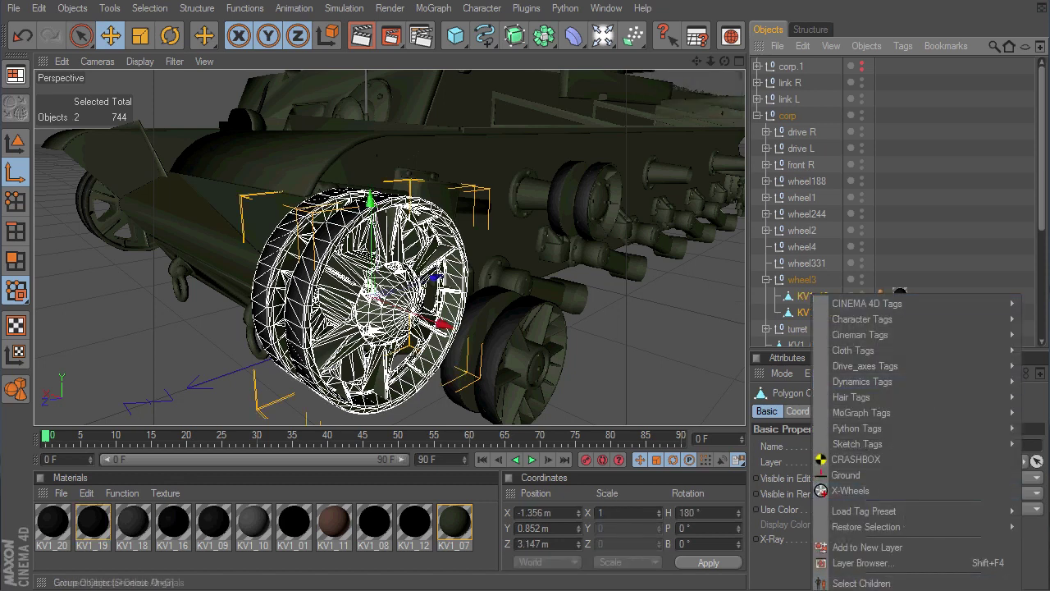
left_click(870, 522)
double_click(805, 296)
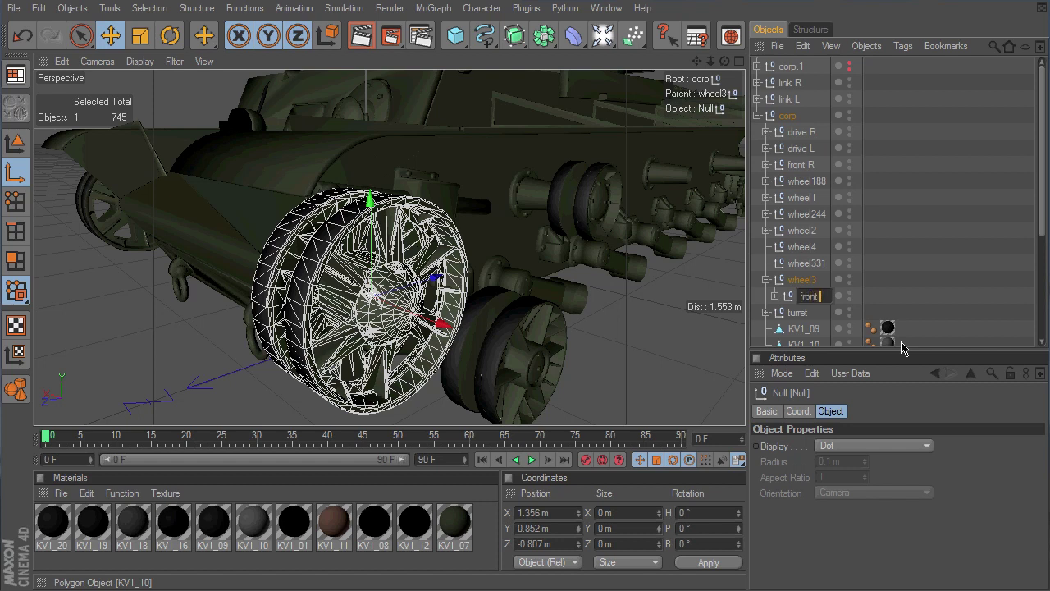
type("front L")
key("Return")
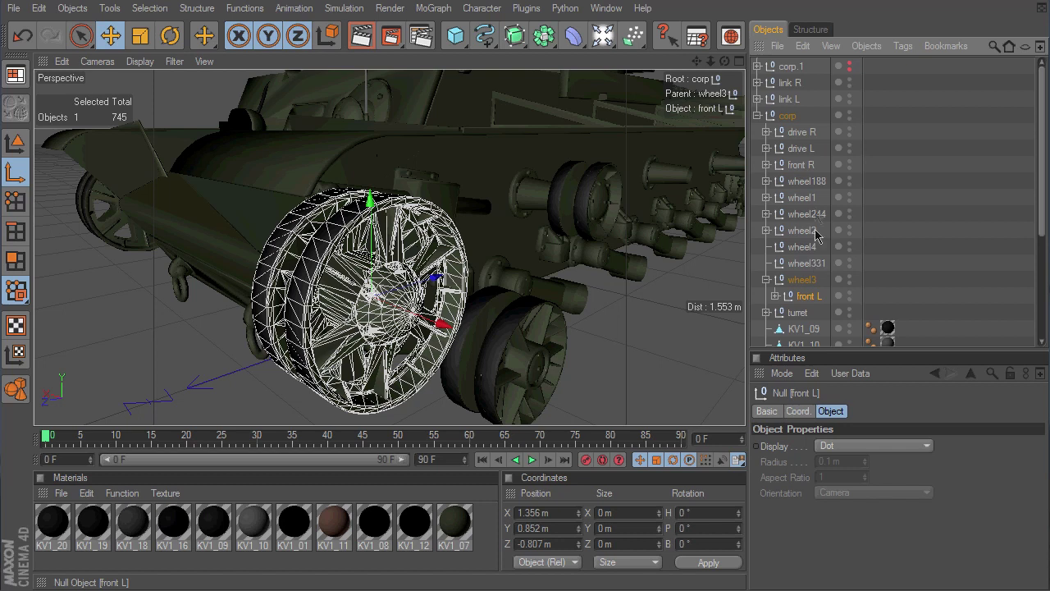
left_click_drag(809, 174, 808, 174)
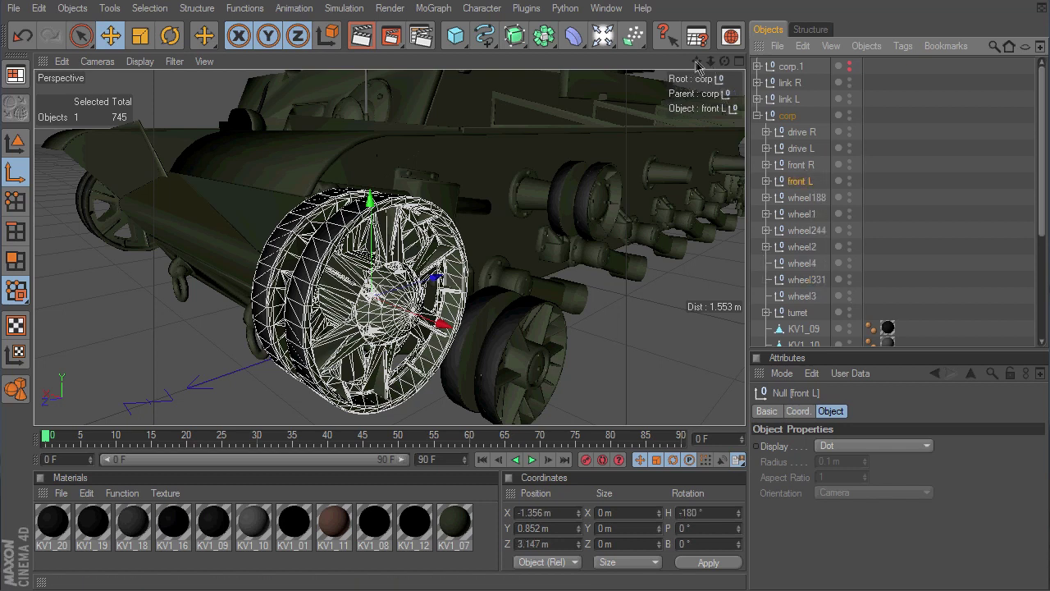
Centre the axes of the road wheel parts KV1_1991, KV1_0790 and KV1_0689 in wheel188 on all their points using Axis Center
left_click_drag(696, 62, 646, 38)
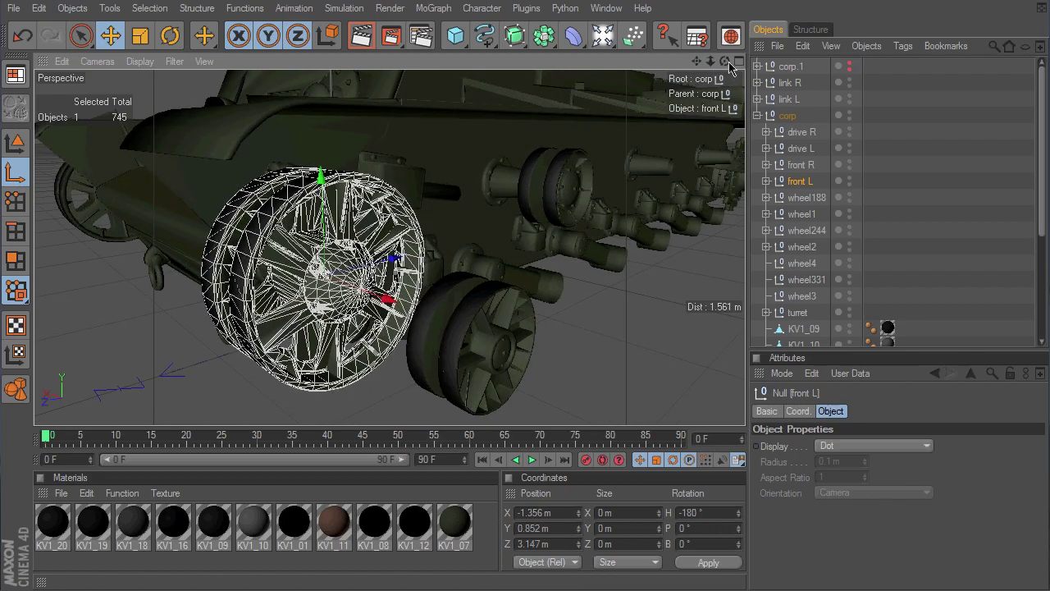
left_click_drag(727, 64, 746, 428)
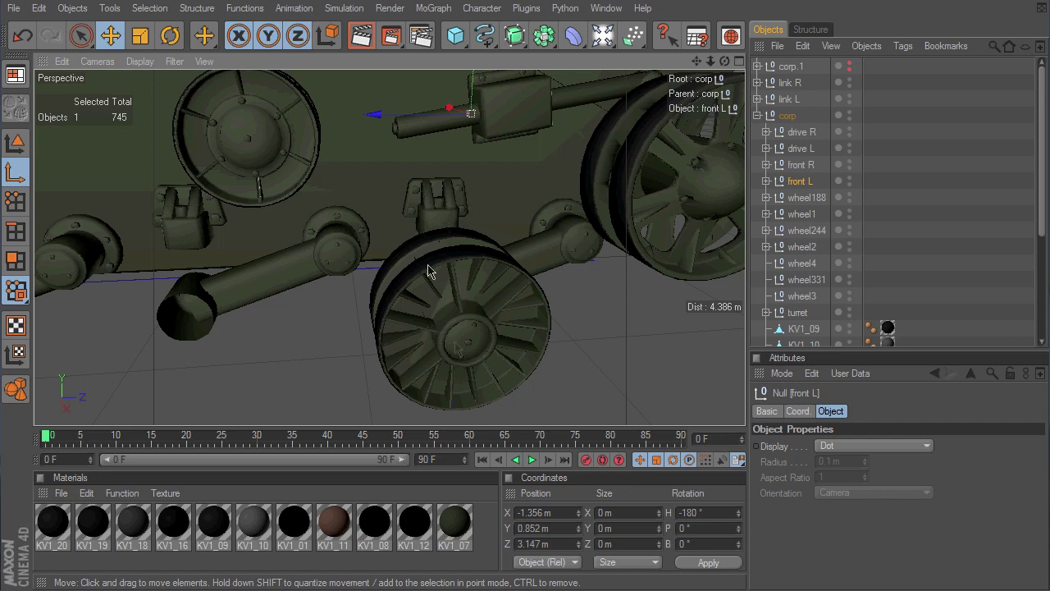
left_click(482, 343)
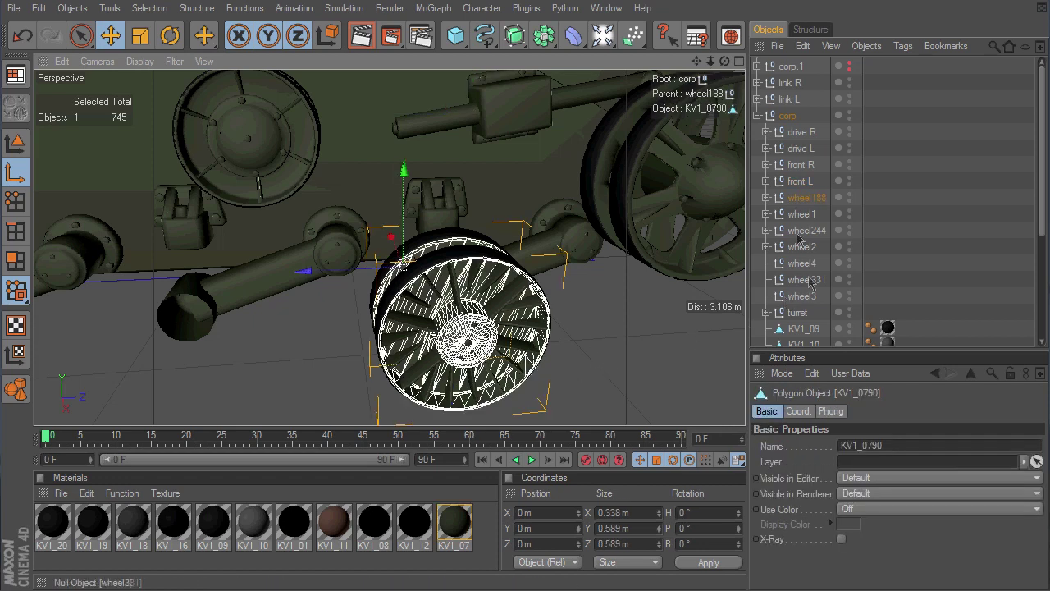
left_click(767, 198)
left_click(817, 215)
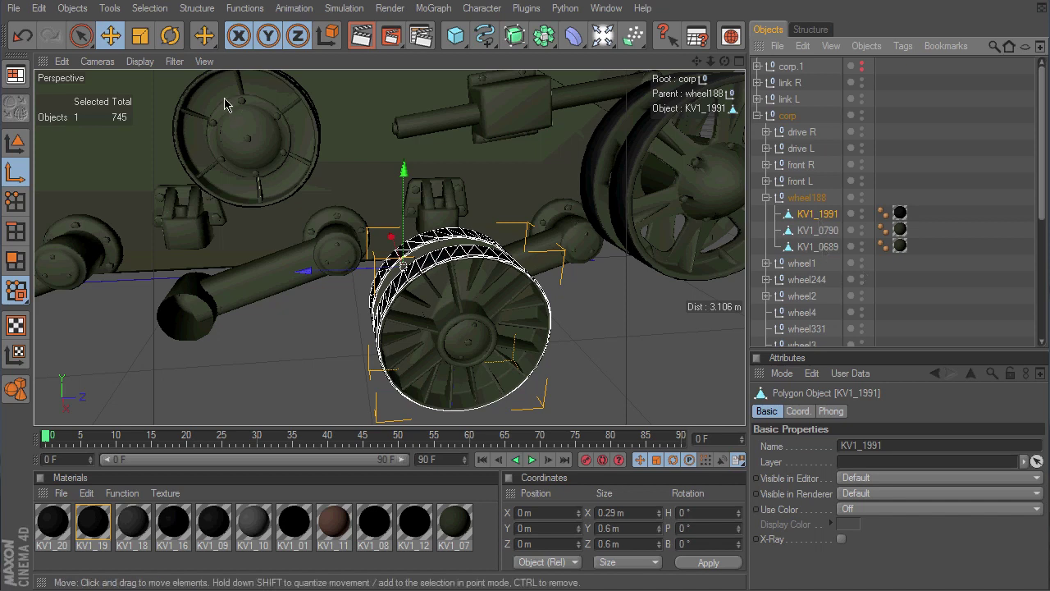
left_click(197, 8)
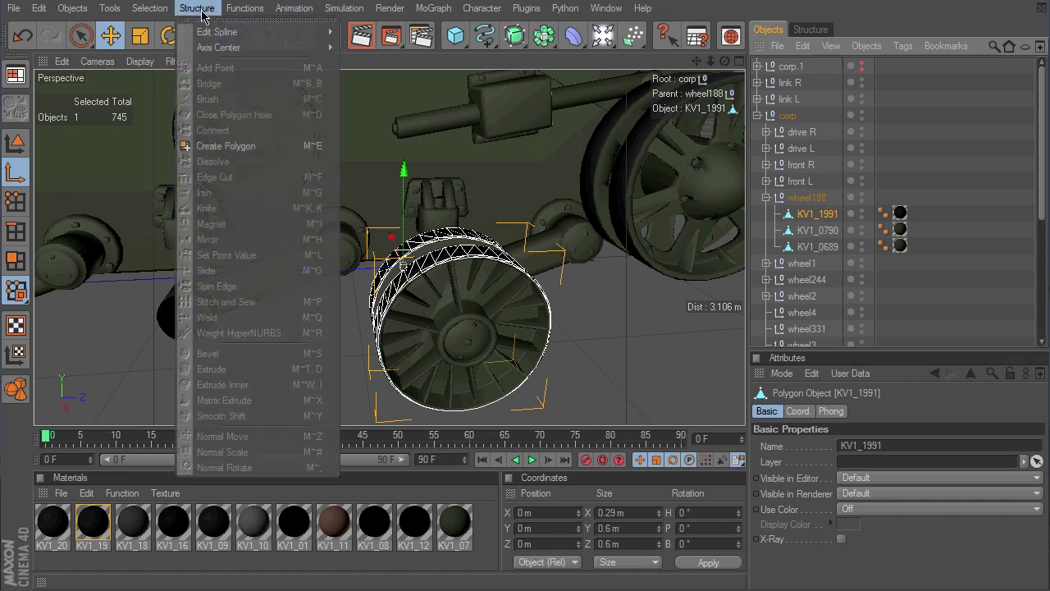
mouse_move(205, 34)
left_click(364, 51)
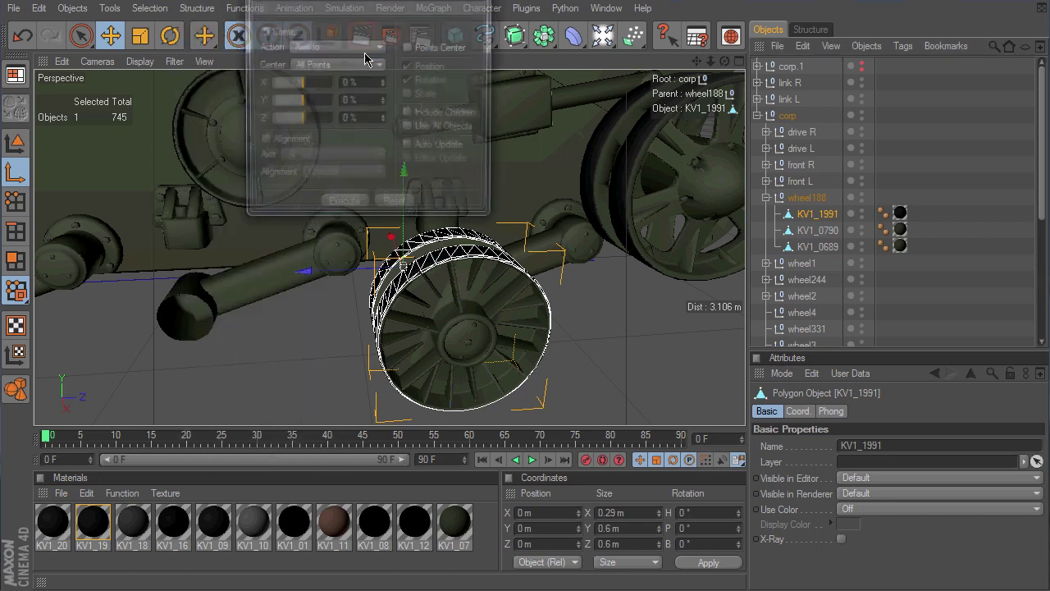
left_click(341, 204)
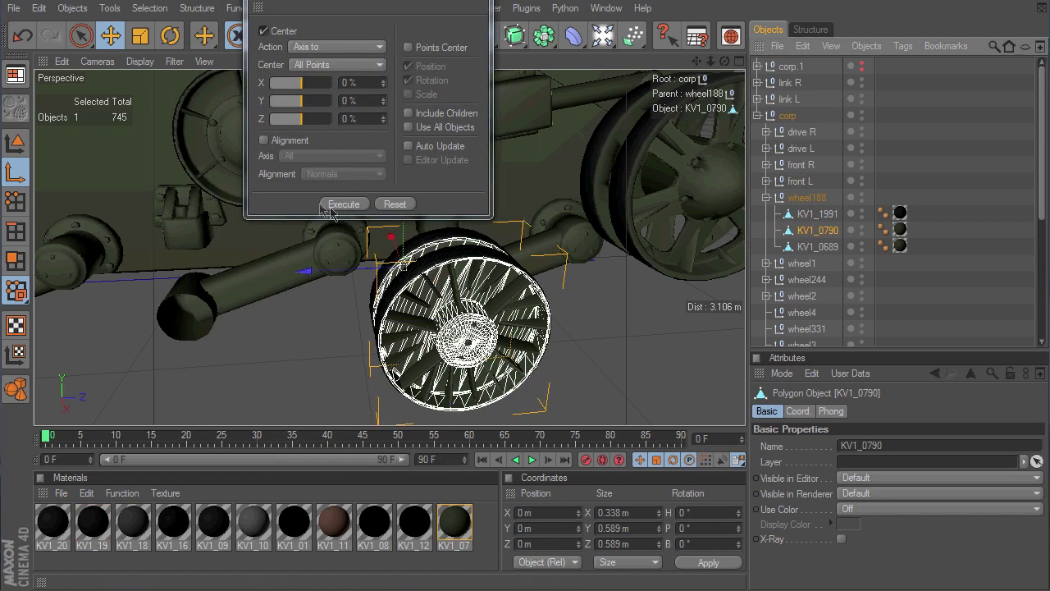
left_click(360, 207)
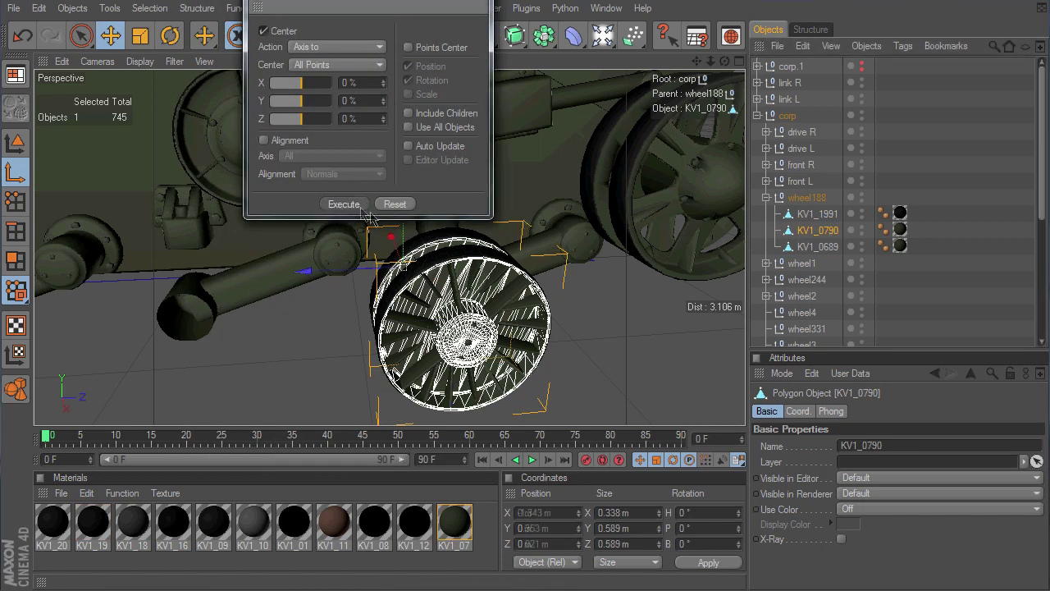
left_click(833, 249)
left_click(344, 204)
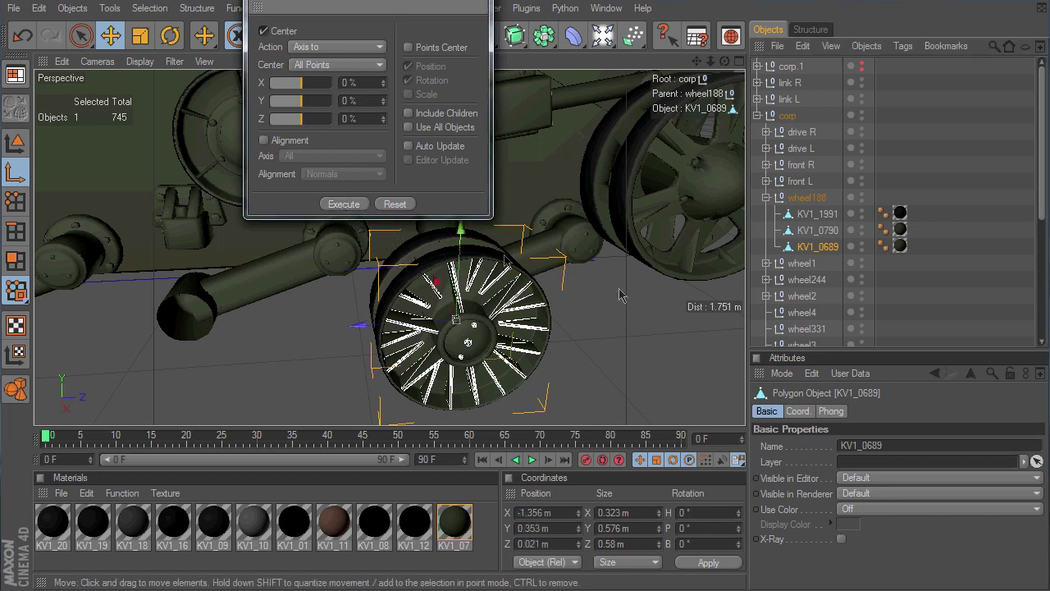
Group KV1_1991, KV1_0790 and KV1_0689 into a null named "weel" inside wheel188
left_click(820, 215)
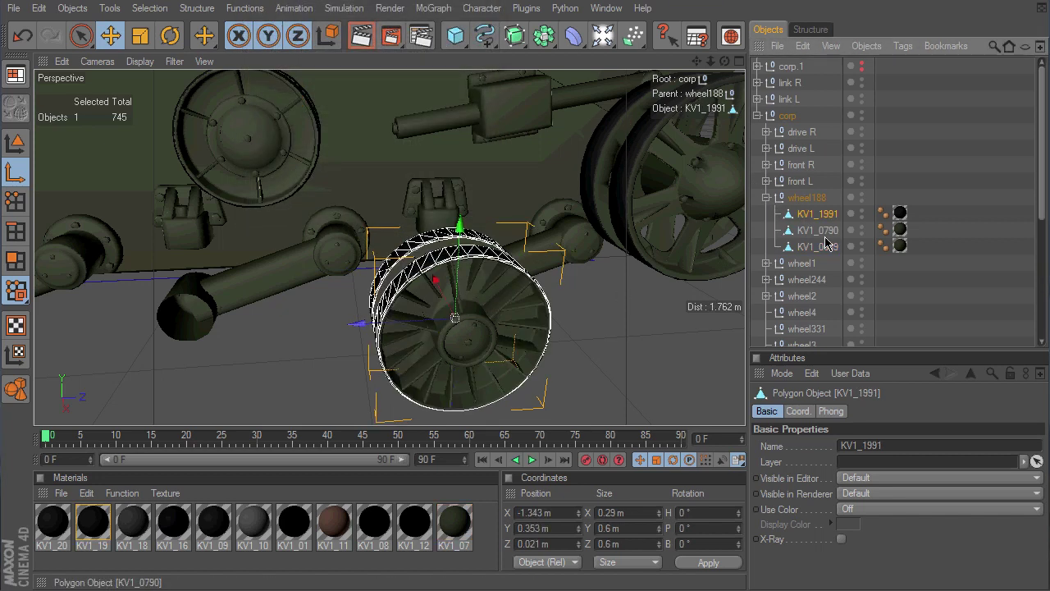
left_click(821, 247, "shift")
right_click(818, 218)
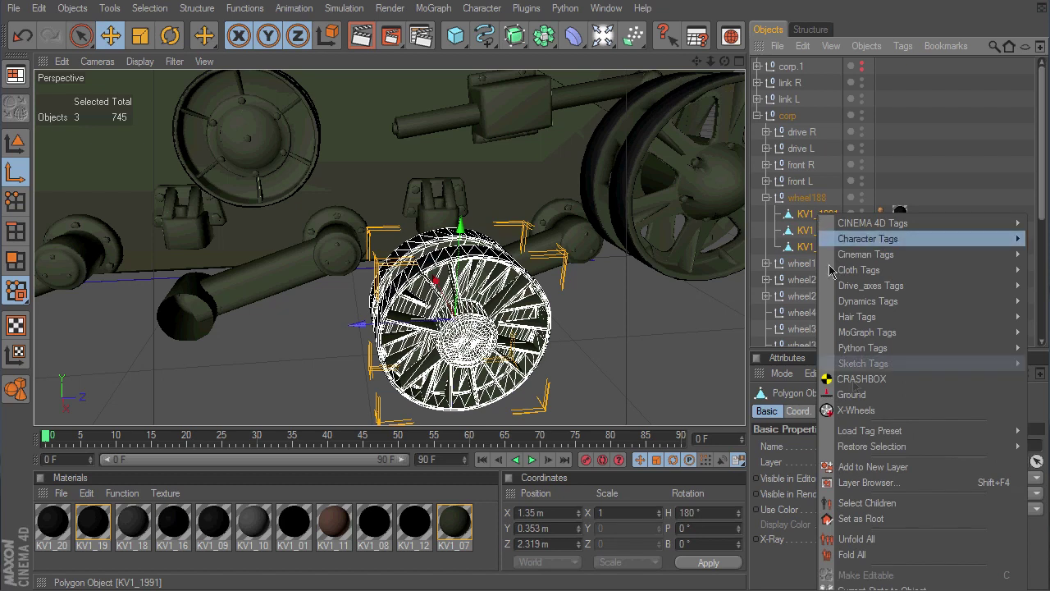
left_click(829, 552)
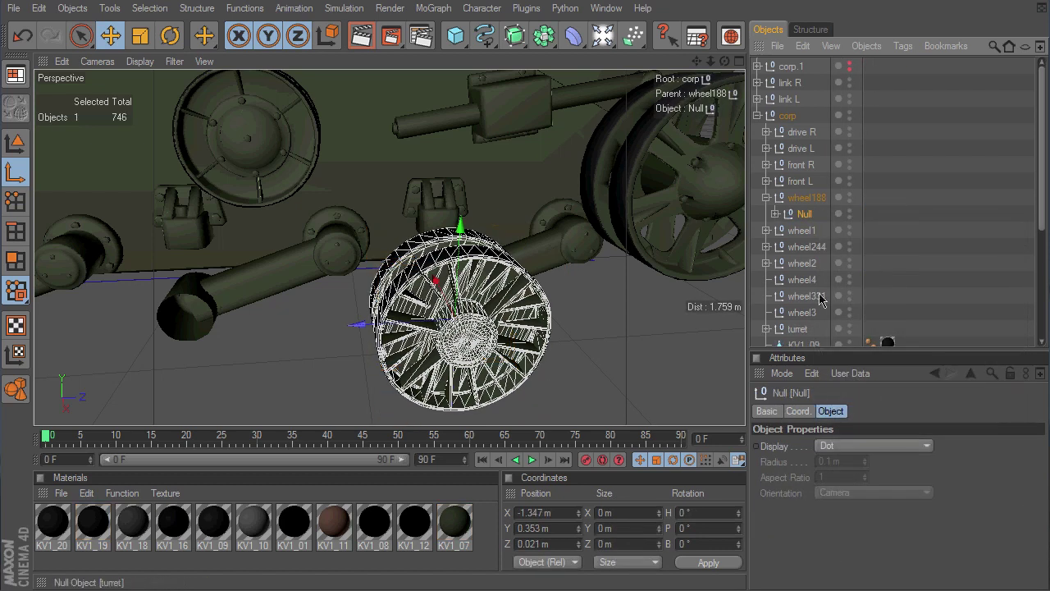
double_click(805, 214)
type("wh")
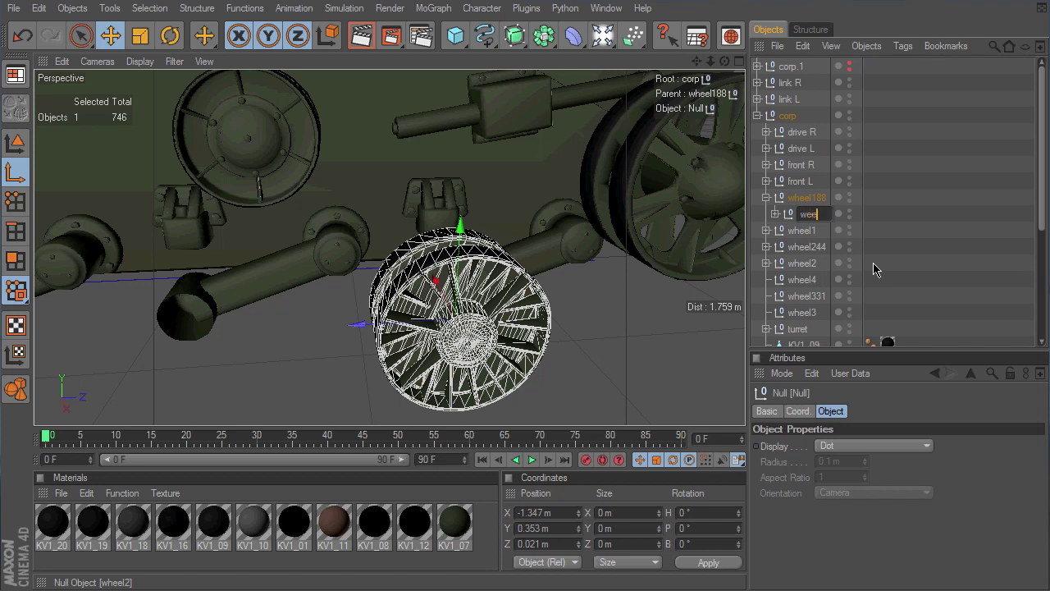
type("eel")
key("Return")
Rename the wheel188 null as "ground wheels R"
double_click(809, 197)
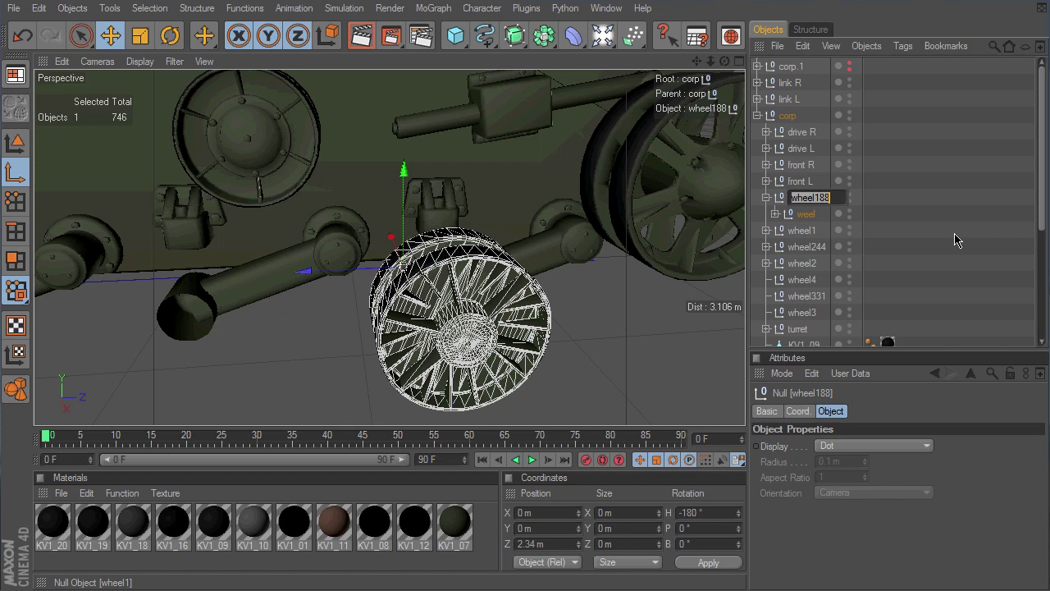
type("g")
key("Return")
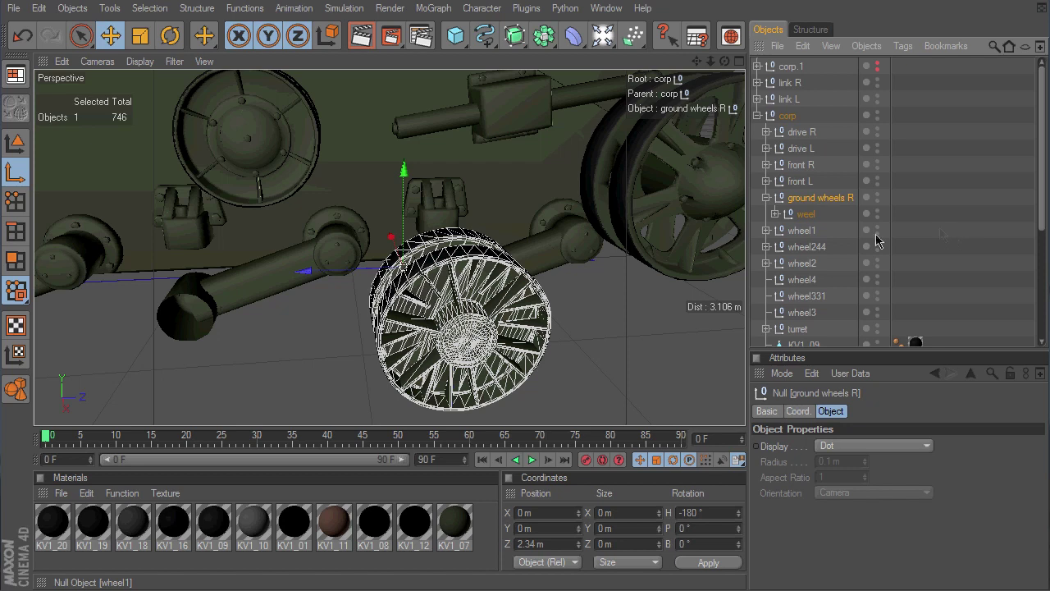
Hide the weel null of ground wheels R in the viewport to expose the suspension arm behind it
left_click(808, 216)
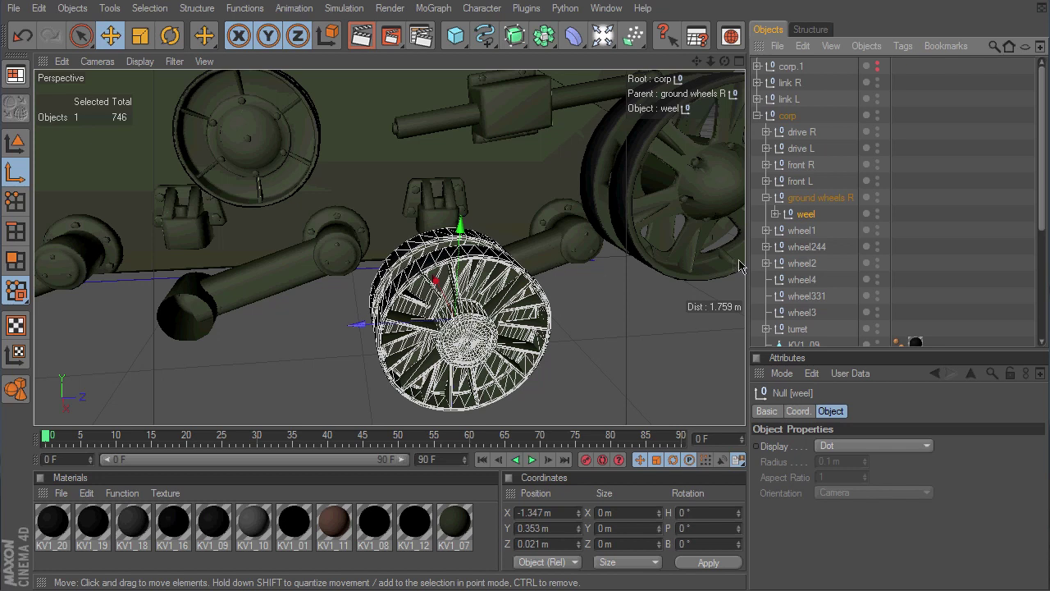
left_click(877, 212)
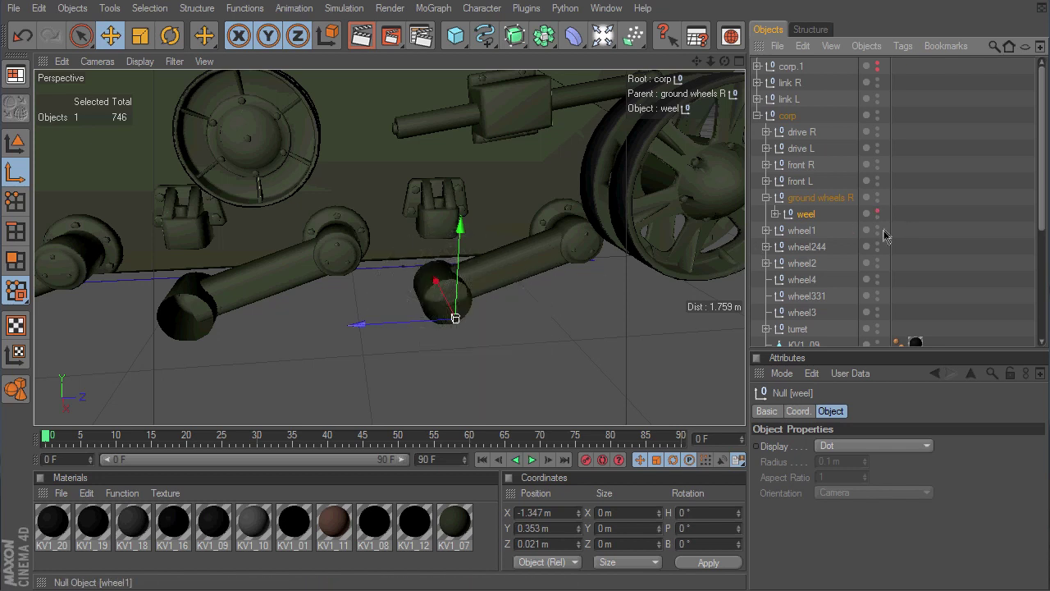
left_click(510, 269)
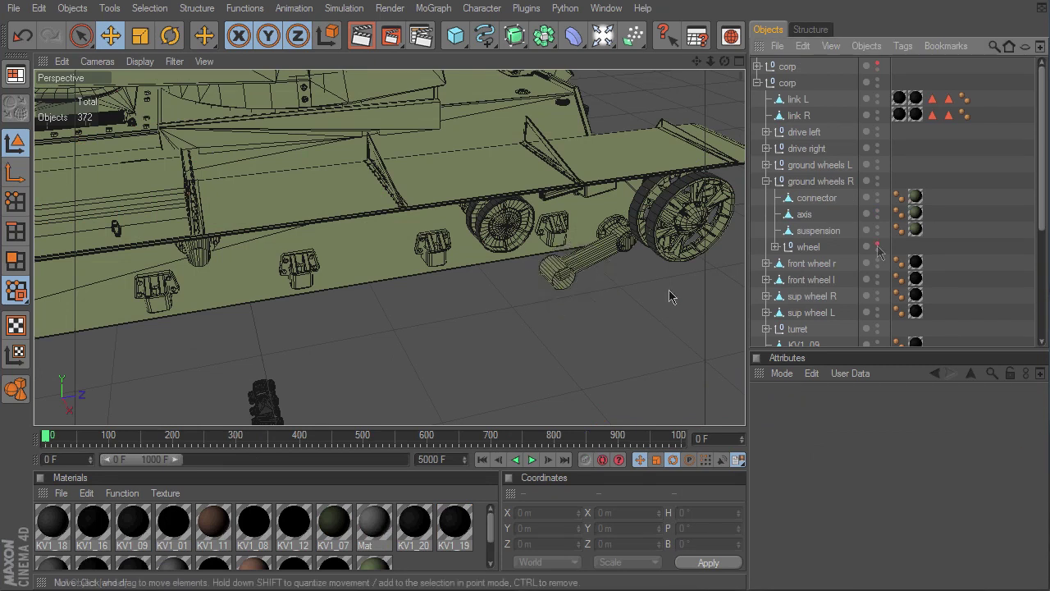
In the finished tank scene, examine the connector, axis, suspension and wheel parts inside ground wheels R
left_click(817, 231)
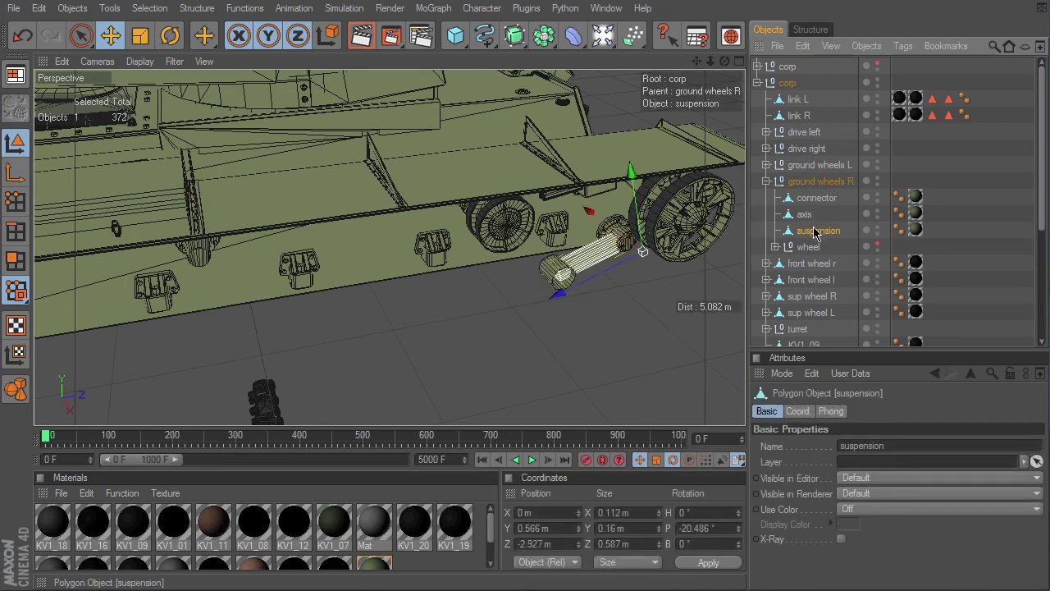
left_click(805, 214)
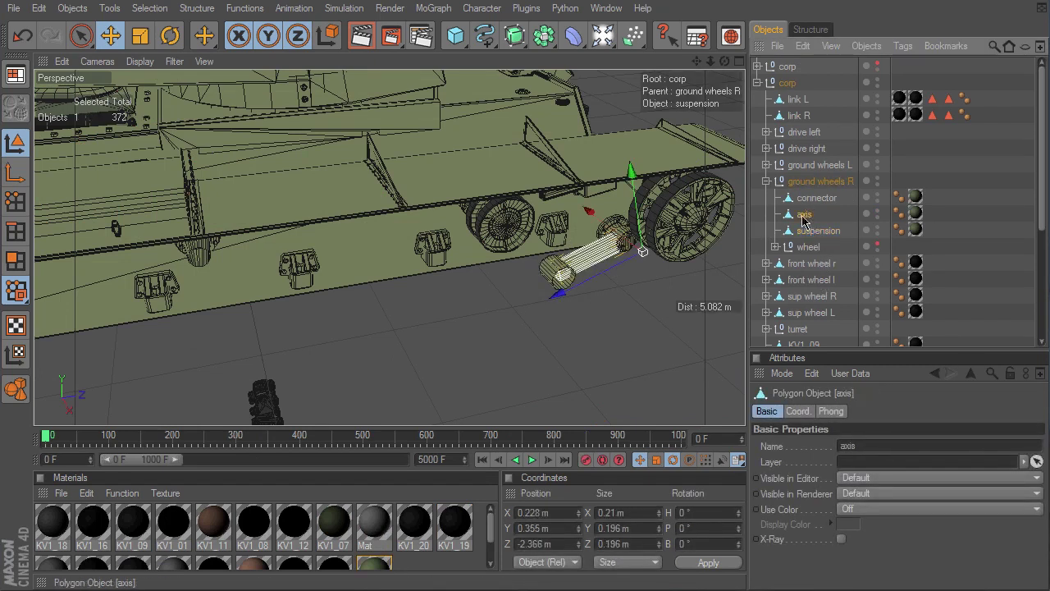
left_click(816, 198)
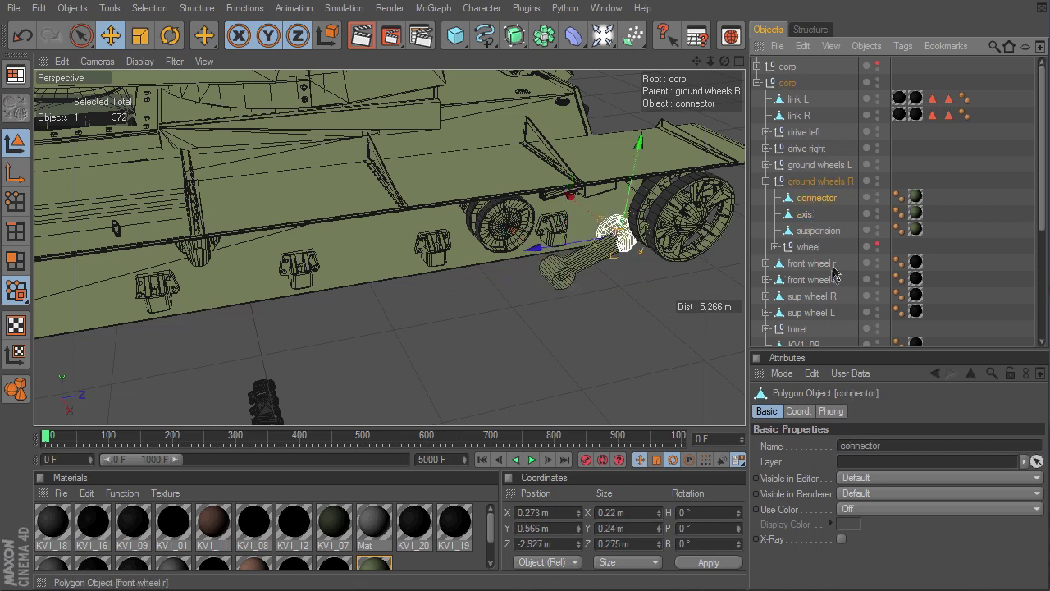
left_click(810, 234)
left_click(812, 220)
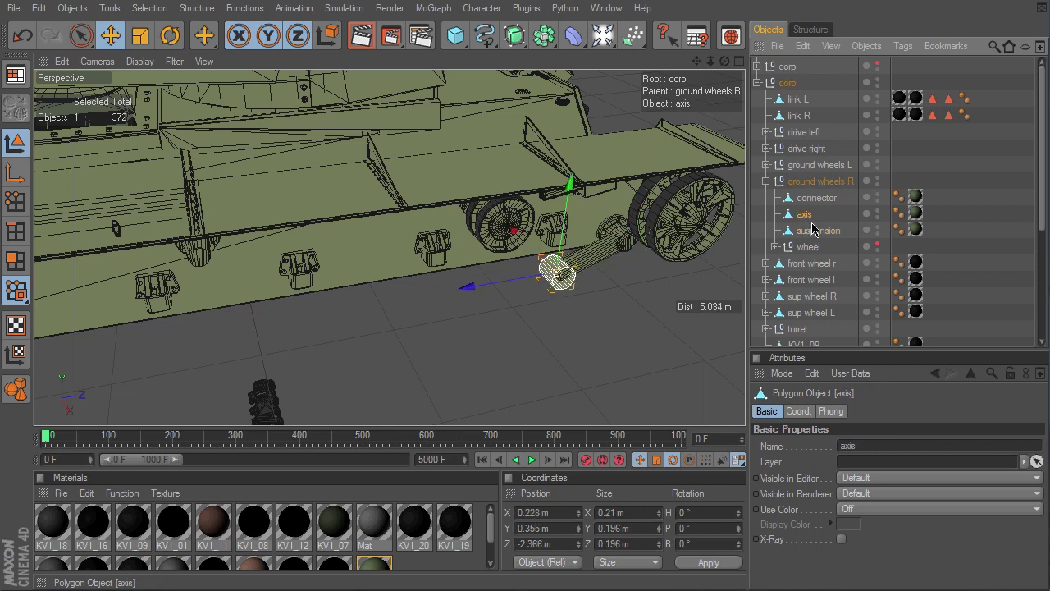
left_click(776, 247)
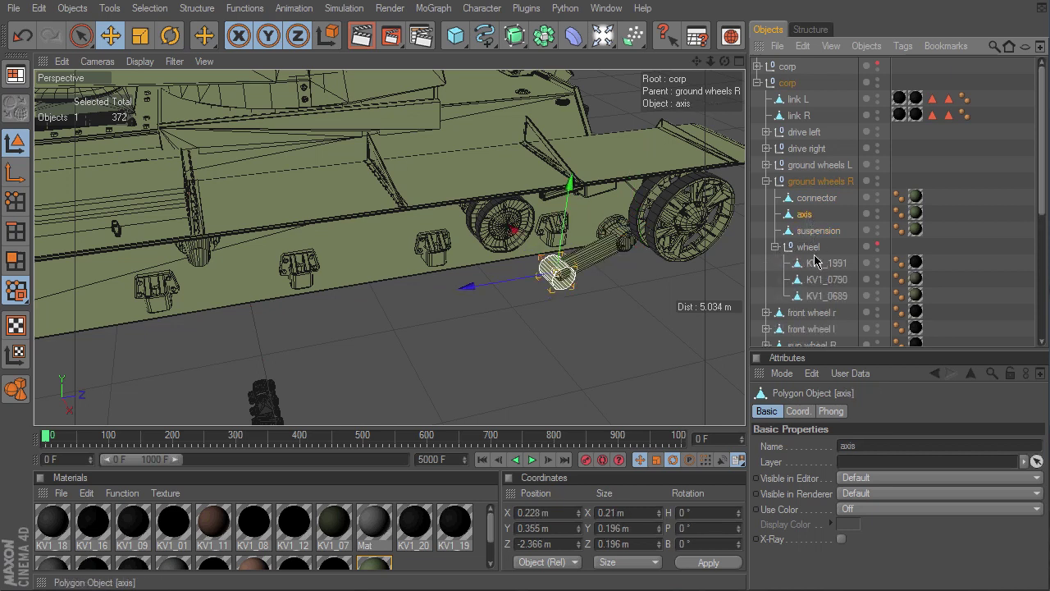
Move the axis part into the wheel null of ground wheels R and show the wheel null in the viewport
left_click_drag(815, 259, 810, 247)
left_click(775, 231)
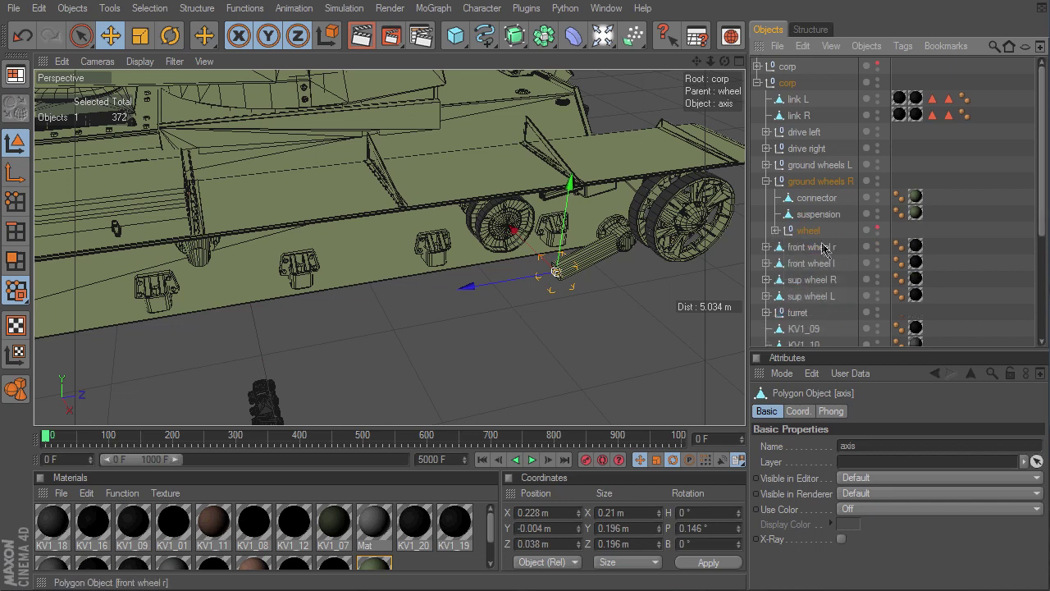
left_click(816, 216)
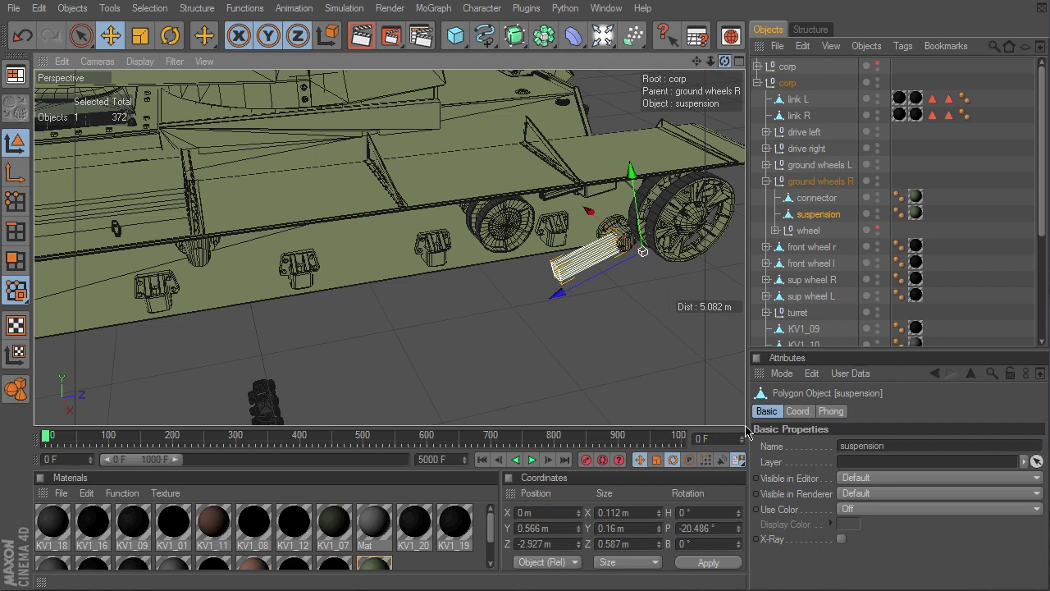
left_click_drag(746, 427, 746, 427)
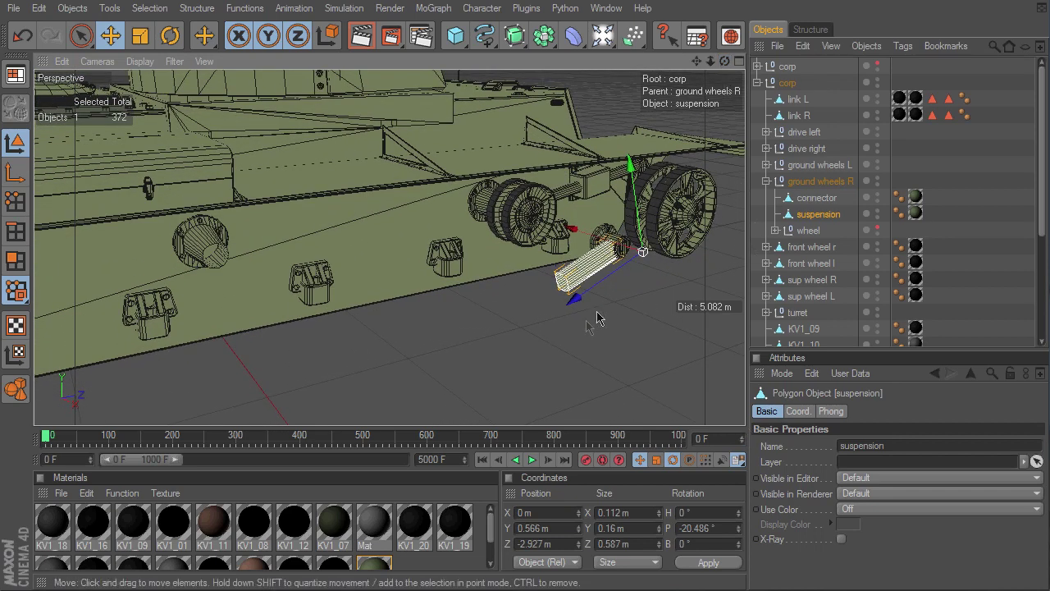
left_click(806, 232)
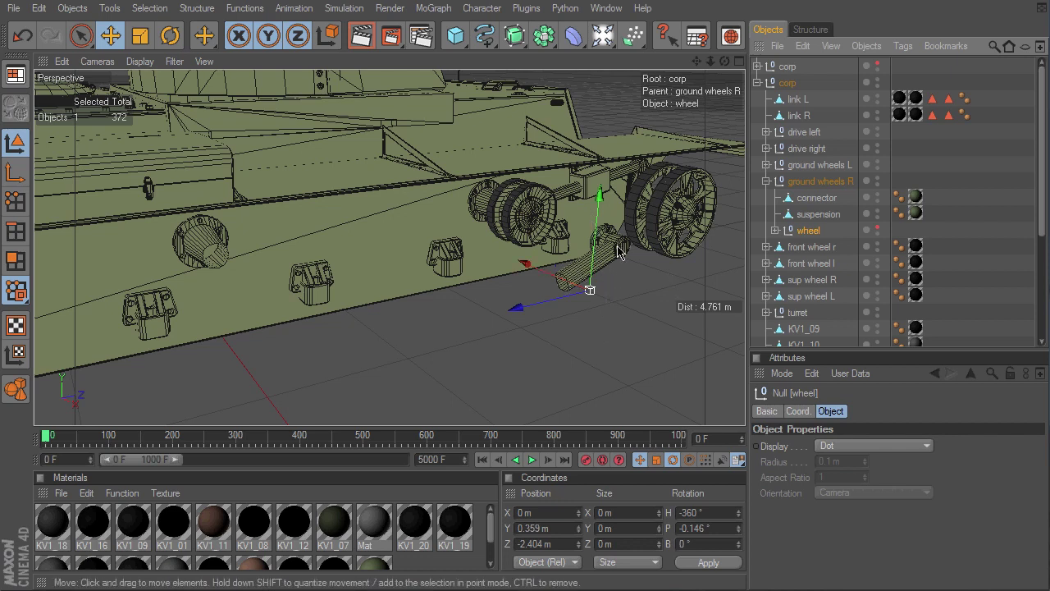
left_click(876, 230)
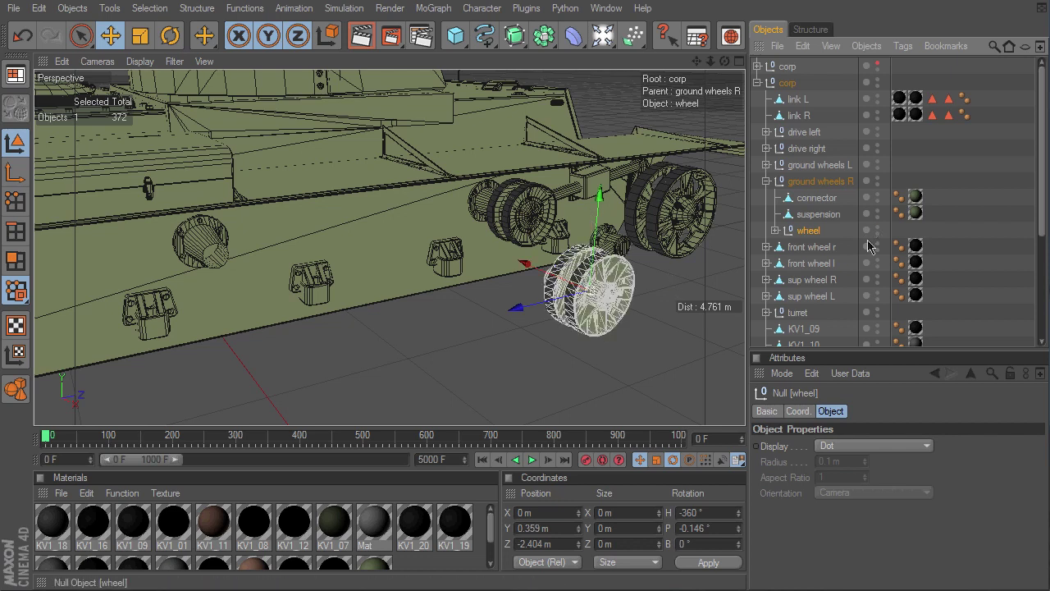
Add a Target tag to the suspension part of ground wheels R with the wheel null as its target object
left_click(818, 217)
right_click(815, 218)
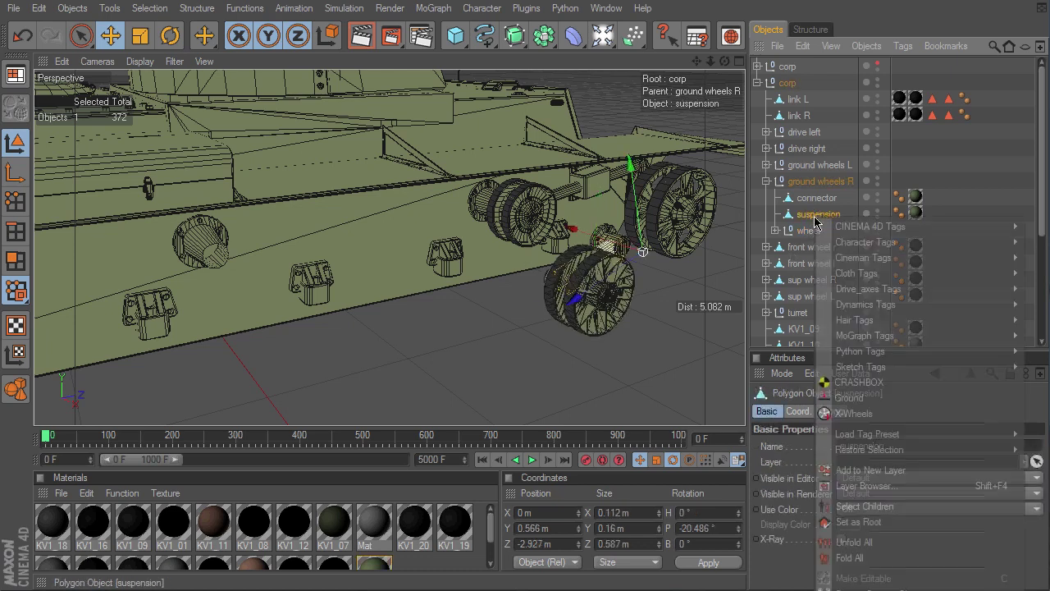
mouse_move(861, 230)
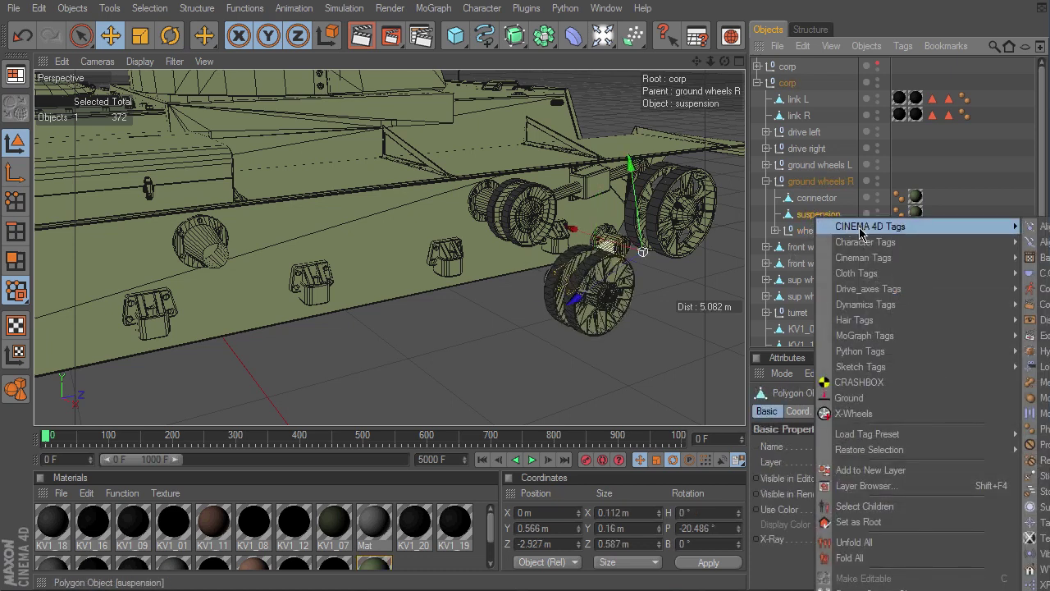
left_click(1034, 523)
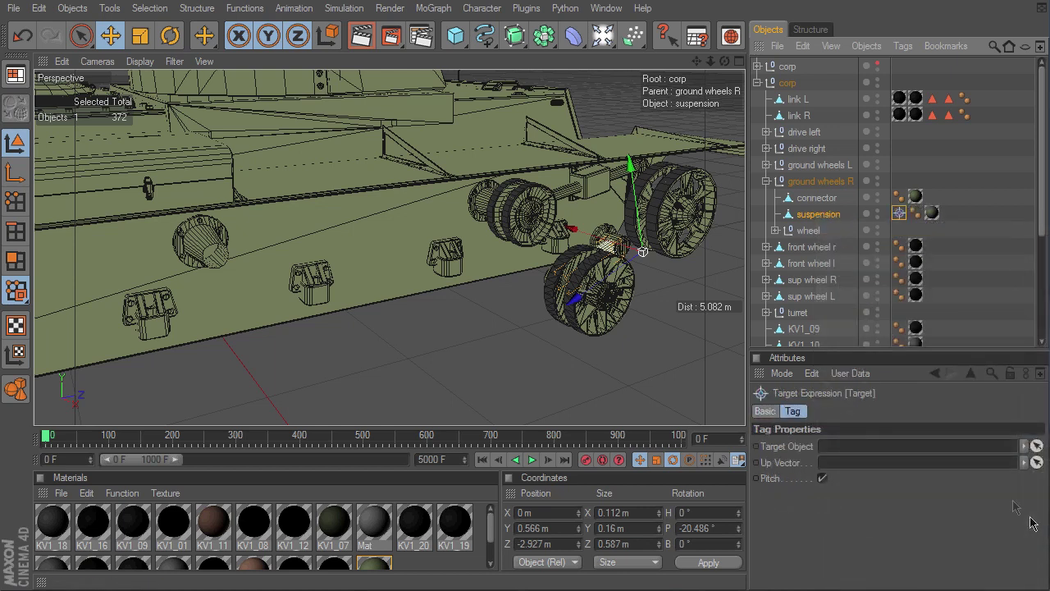
left_click(818, 234)
left_click_drag(893, 306, 881, 446)
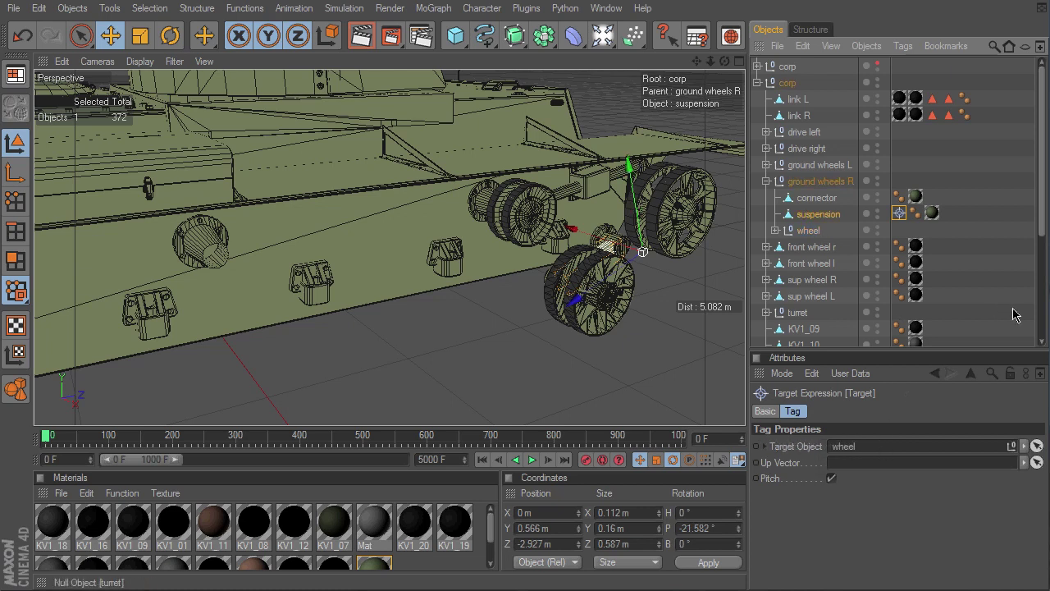
Group connector, suspension and wheel inside ground wheels R into a null named "grnd"
left_click(815, 199)
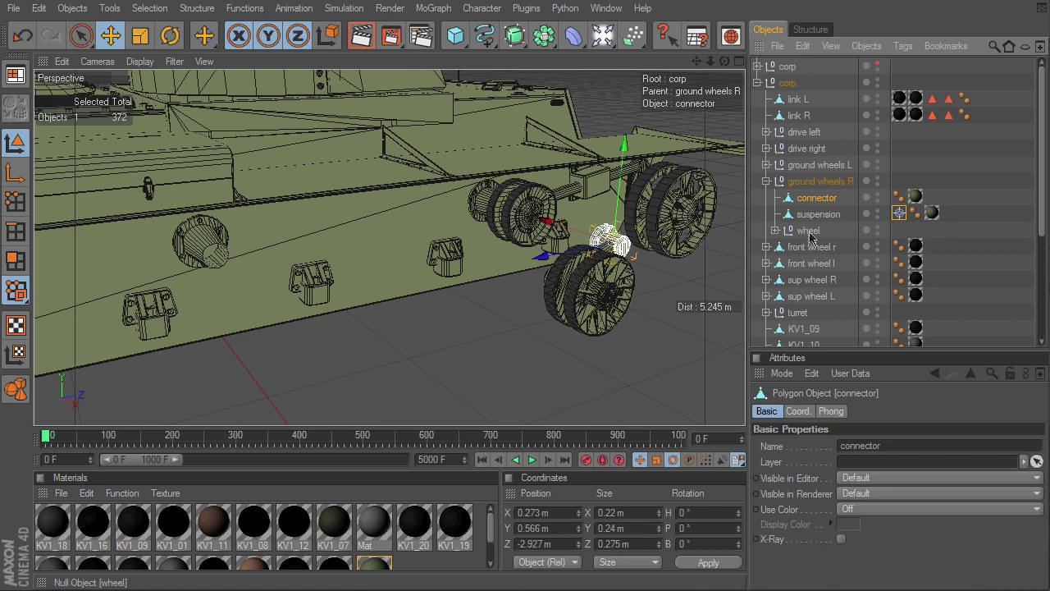
left_click(810, 232, "shift")
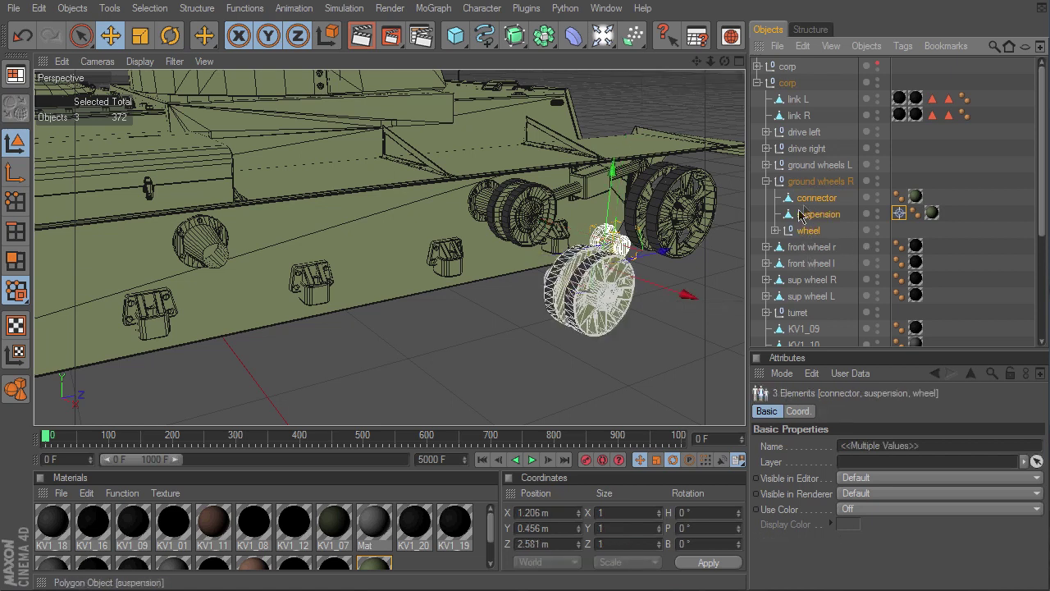
right_click(809, 200)
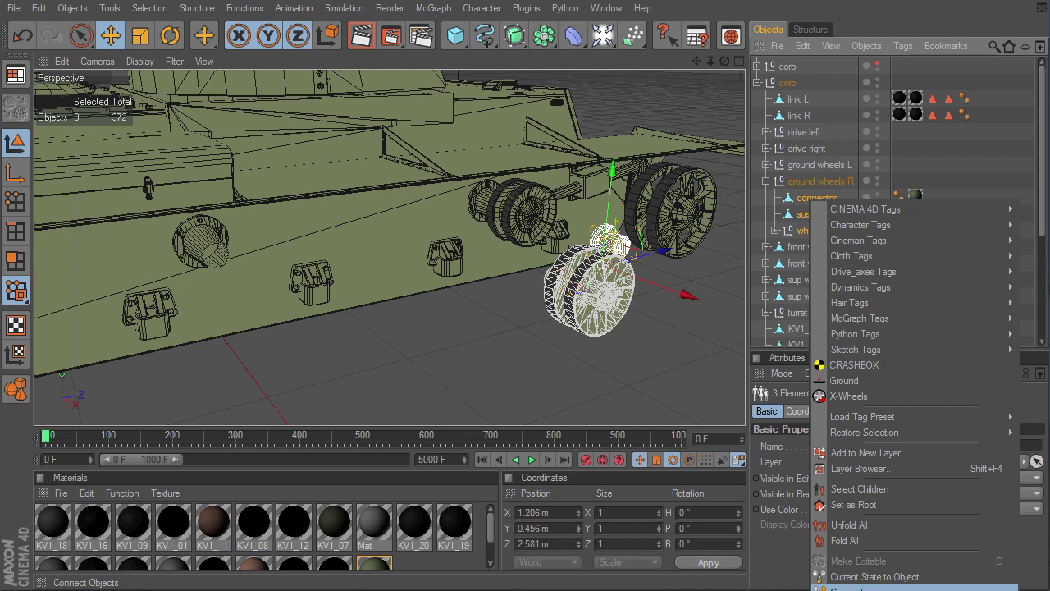
left_click(845, 588)
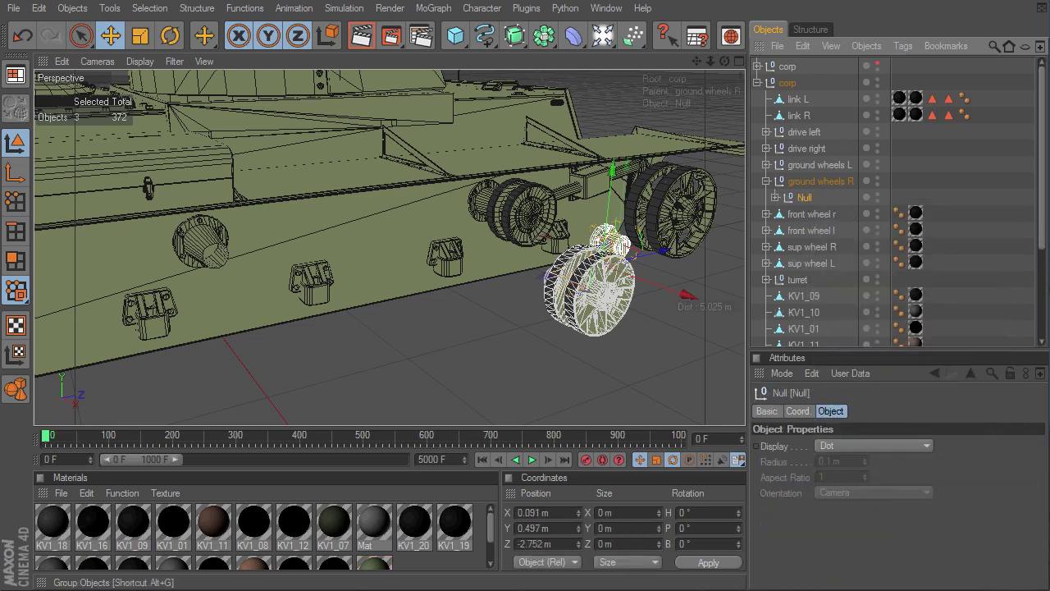
double_click(804, 197)
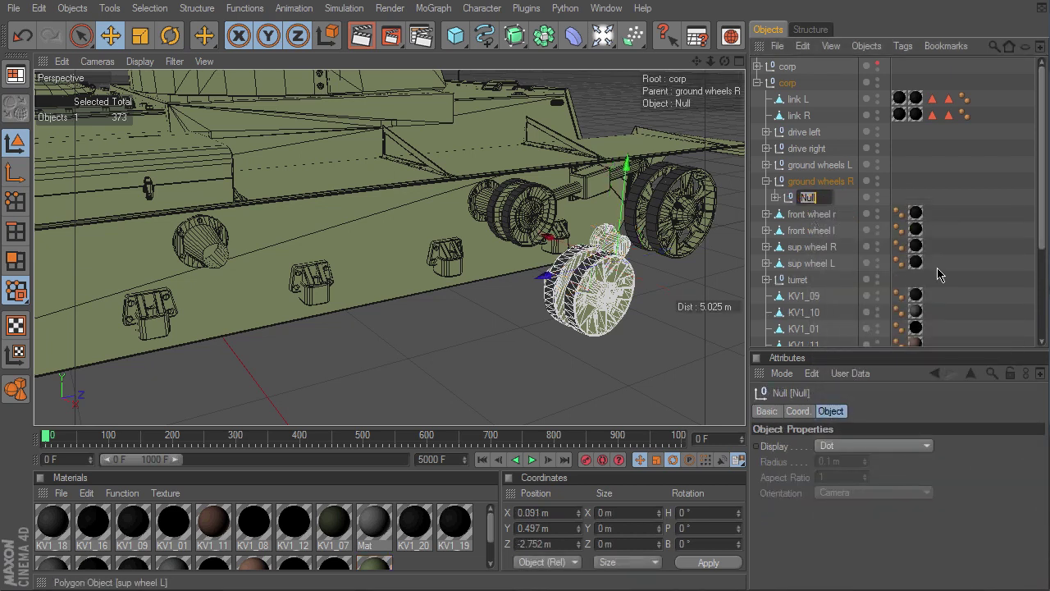
type("grnd")
key("Return")
left_click(807, 199, "ctrl")
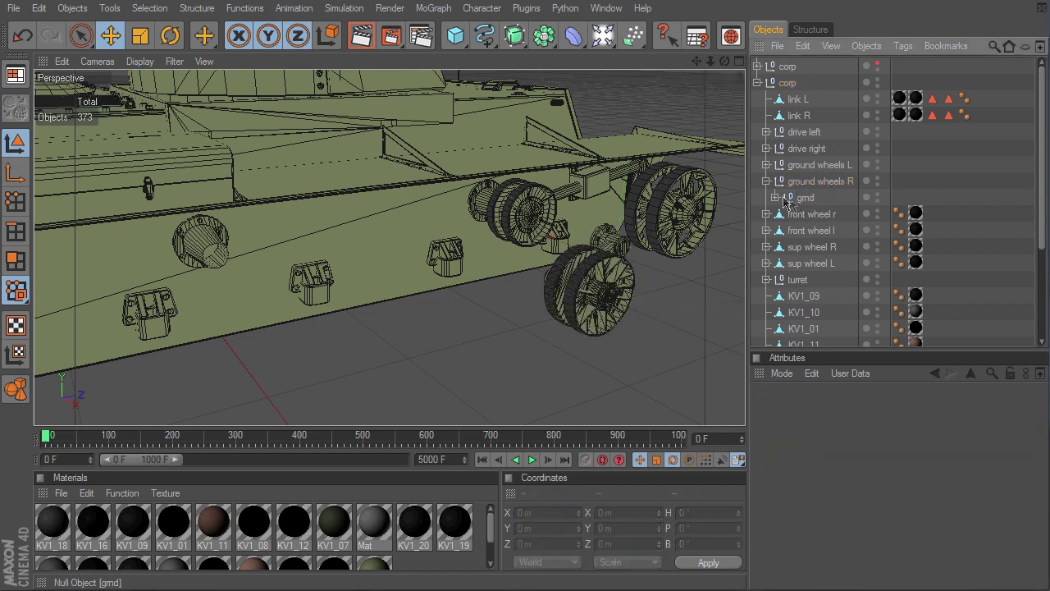
Try moving the wheel null inside grnd vertically to test the suspension's targeting, and undo the move
left_click(777, 199)
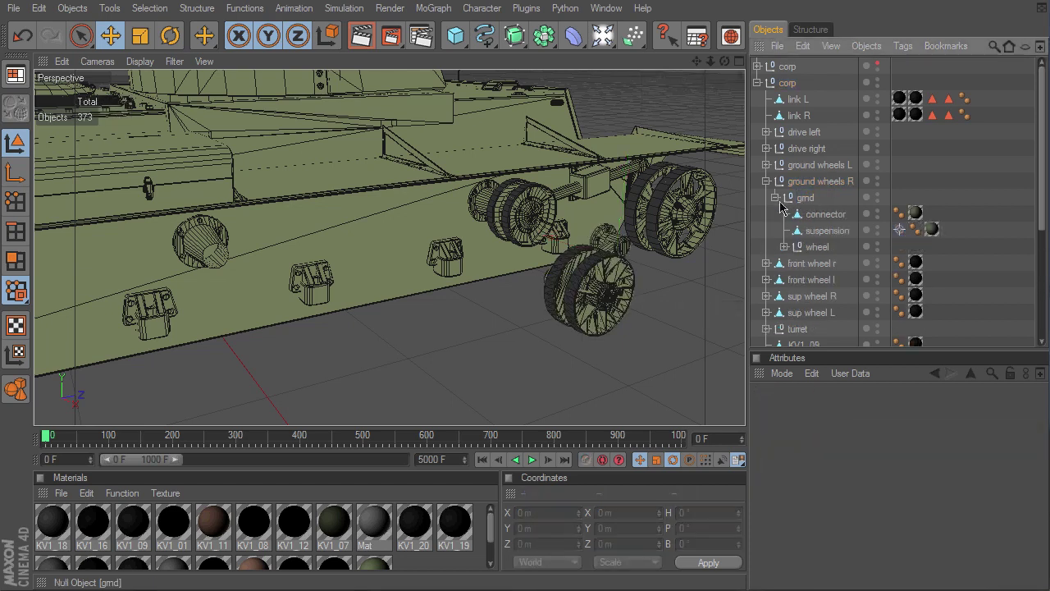
left_click(809, 250)
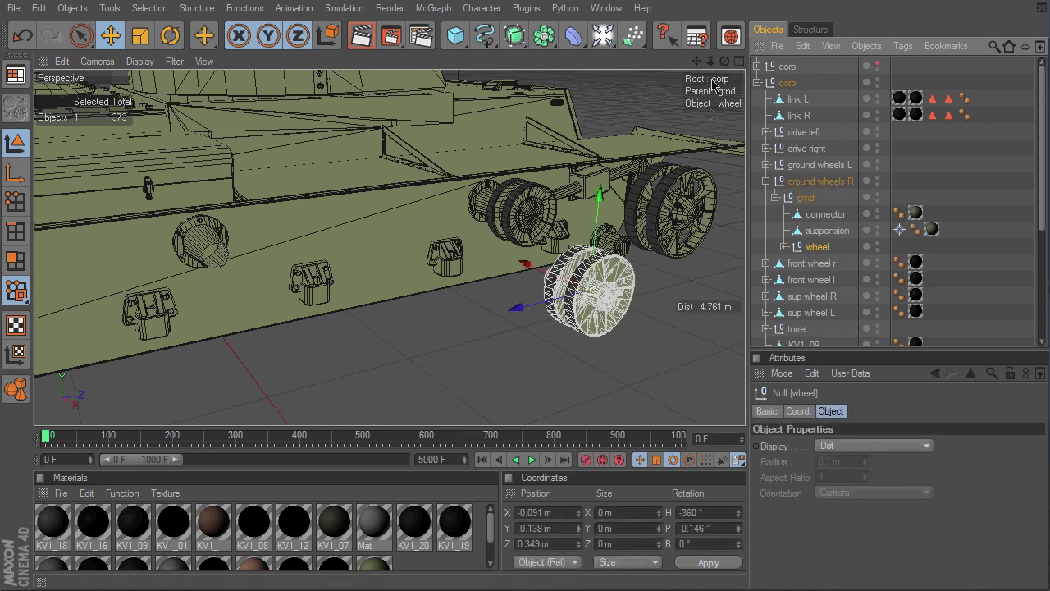
left_click_drag(724, 62, 661, 66)
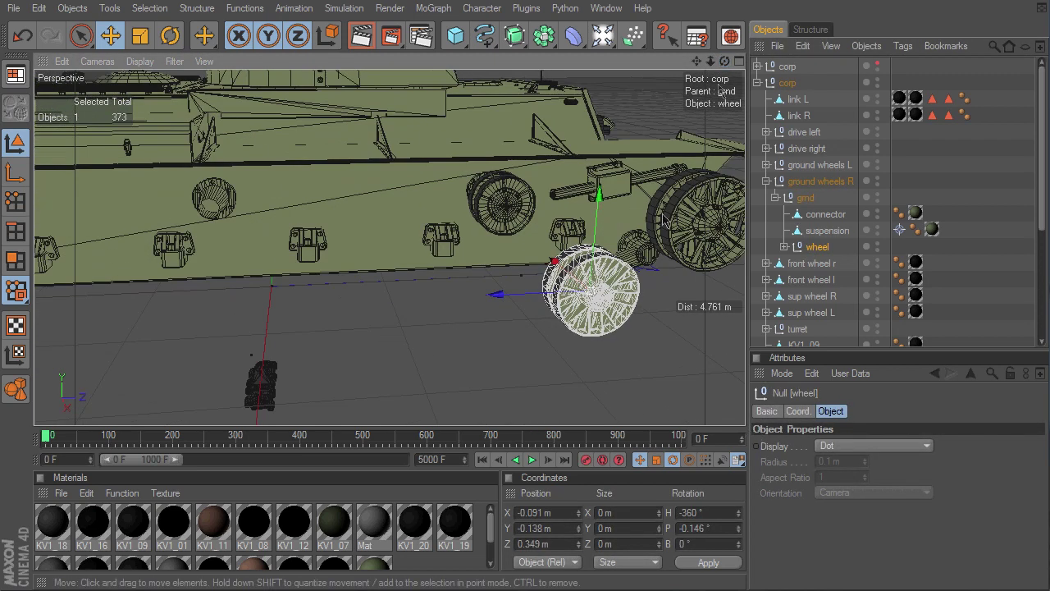
mouse_move(602, 202)
left_mouse_down()
mouse_move(600, 228)
mouse_move(601, 210)
left_mouse_up()
left_click(23, 37)
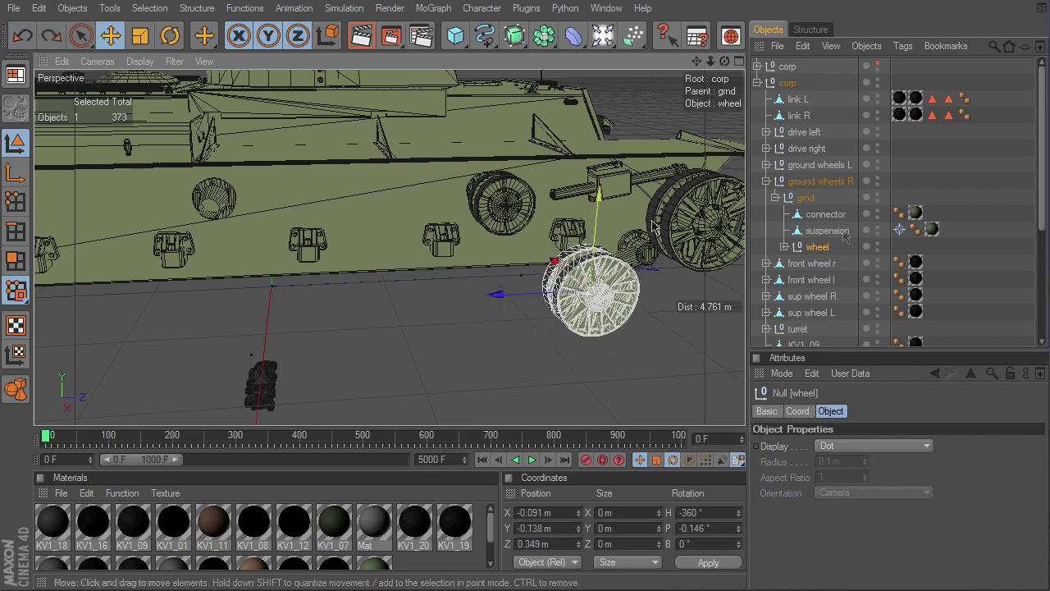
left_click(776, 199)
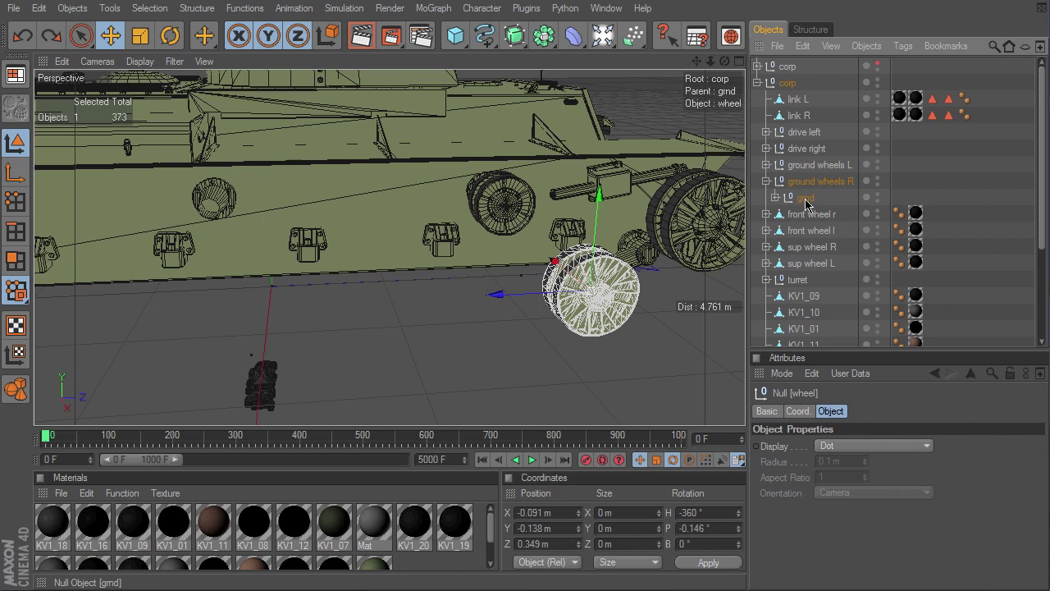
Show the finished reference tank and place a copy of the grnd null on the second ground wheel, about 1.01 m further along Z
left_click(805, 198)
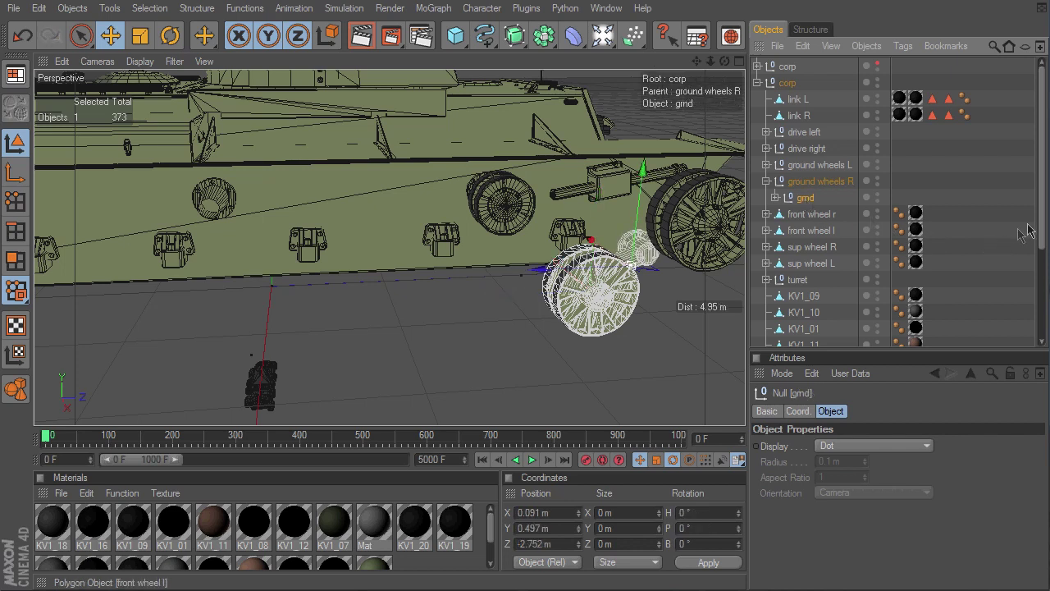
left_click(878, 64)
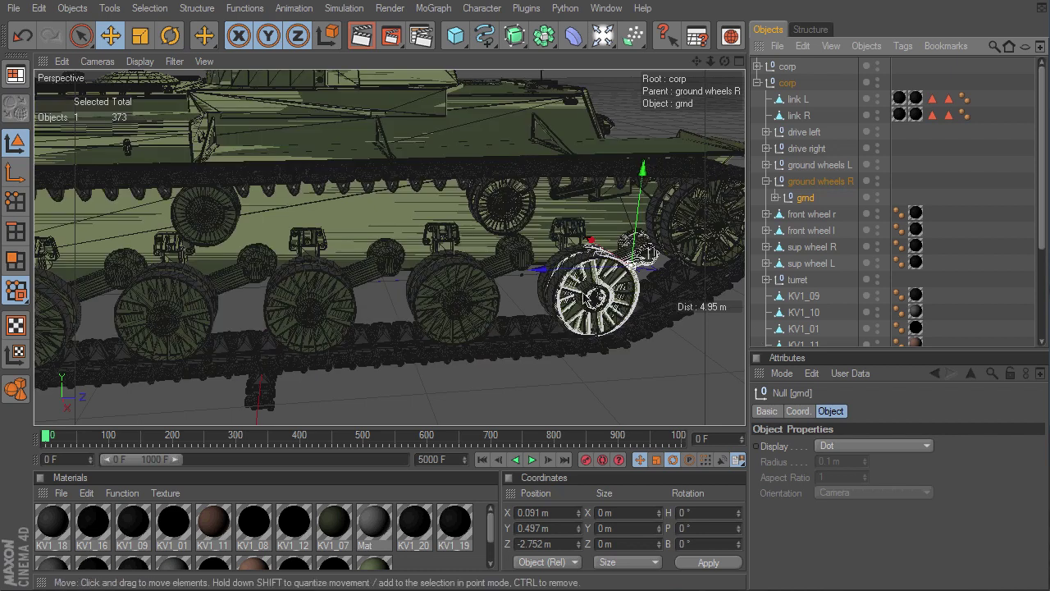
left_click_drag(811, 201, 811, 207, "ctrl")
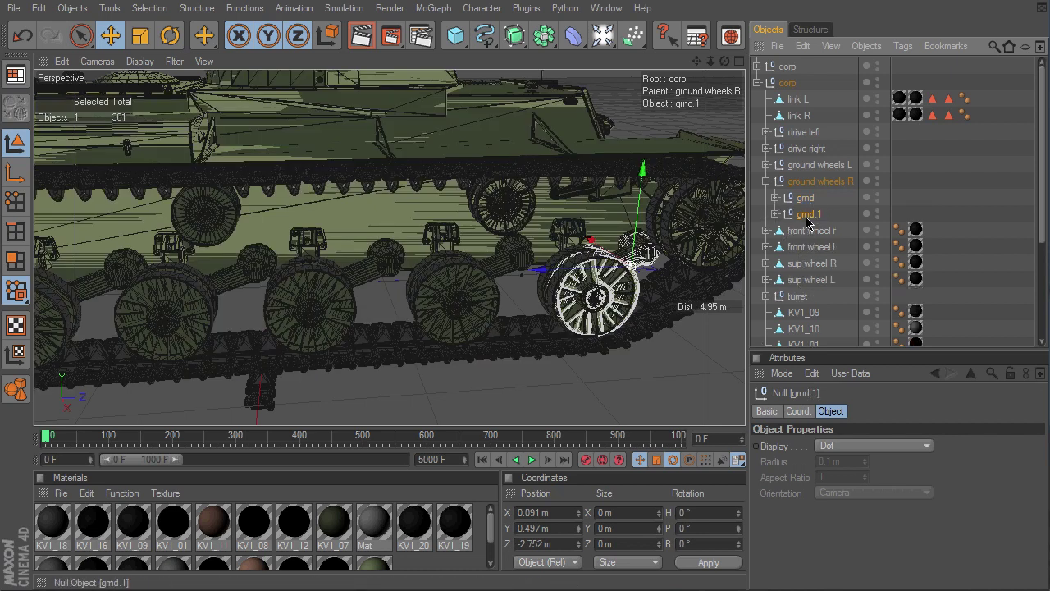
key("F3")
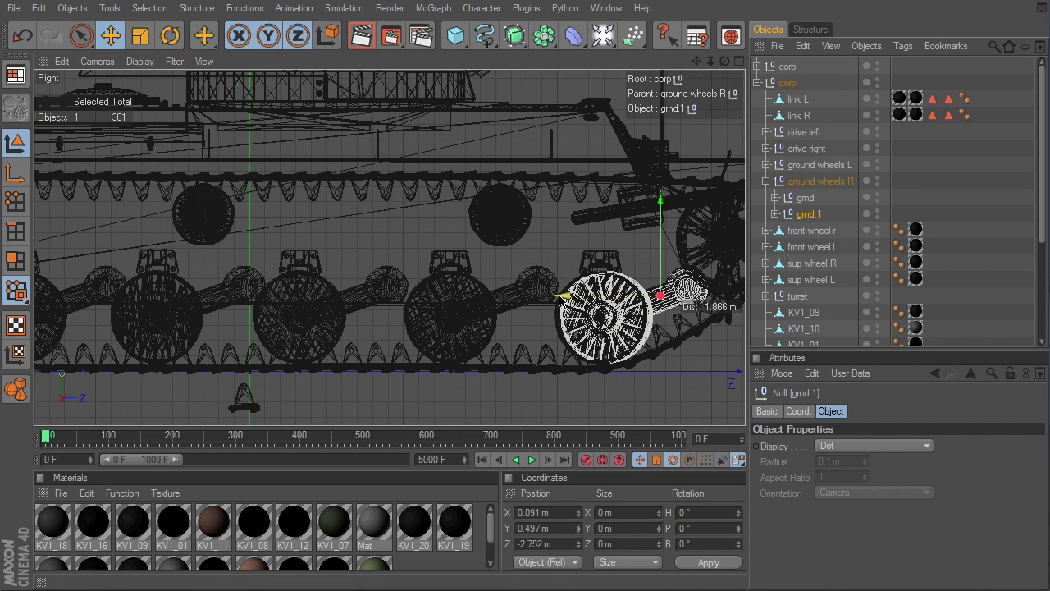
left_click_drag(562, 295, 408, 295)
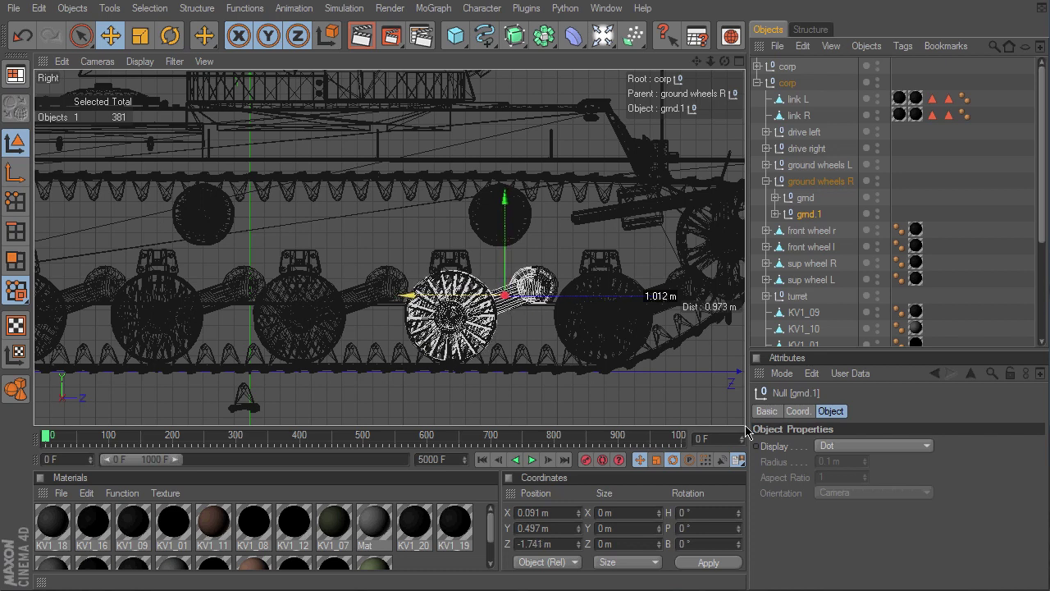
Place four more copies of the grnd assembly on the remaining right ground wheels, the last at about 1.875 m in Z
left_click(813, 217)
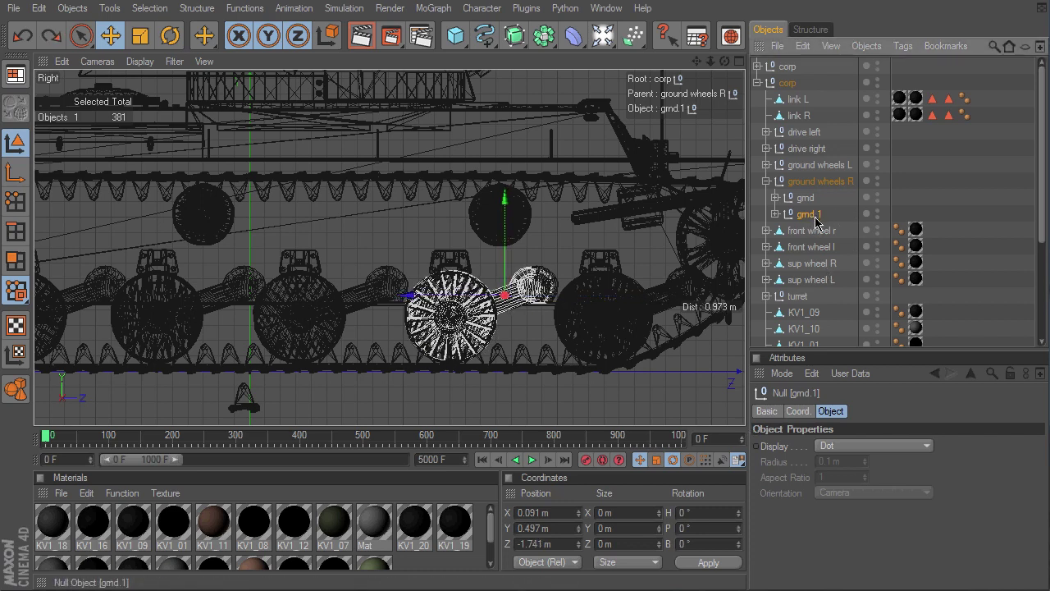
key("ctrl+c")
key("ctrl+v")
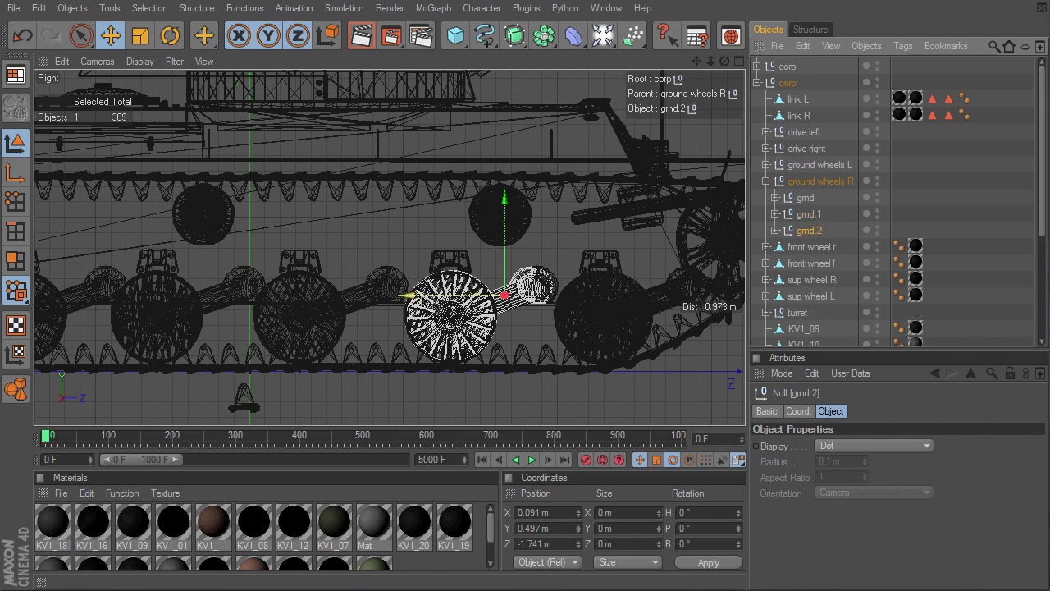
left_click_drag(406, 294, 269, 294)
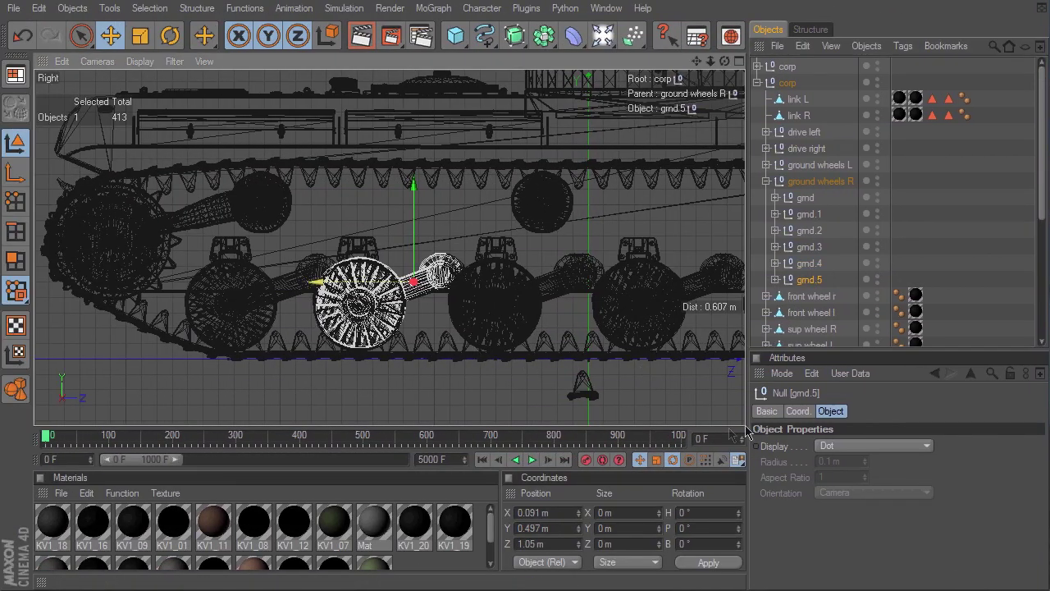
mouse_move(748, 430)
left_mouse_down()
mouse_move(738, 429)
mouse_move(749, 432)
left_mouse_up()
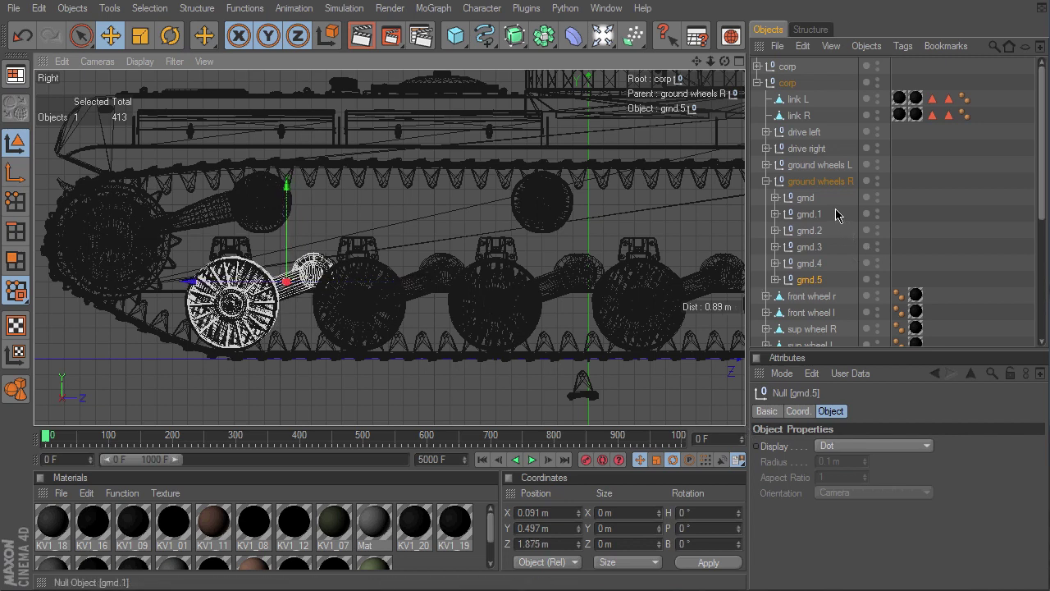
left_click(766, 181)
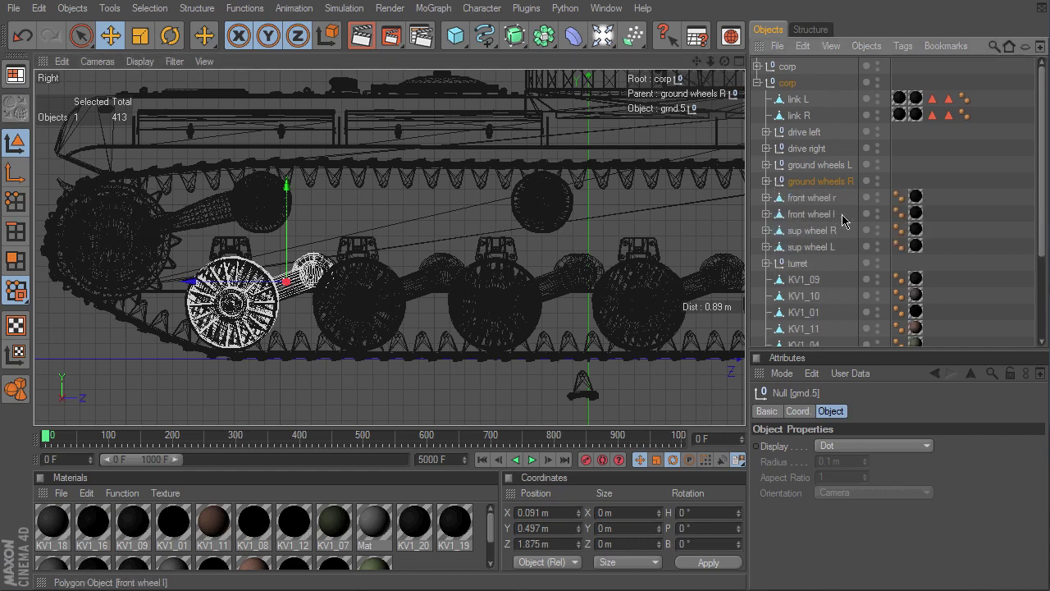
Duplicate sup wheel R and move the copy along Z onto the next support wheel, at about -0.297 m
left_click_drag(697, 62, 384, 75)
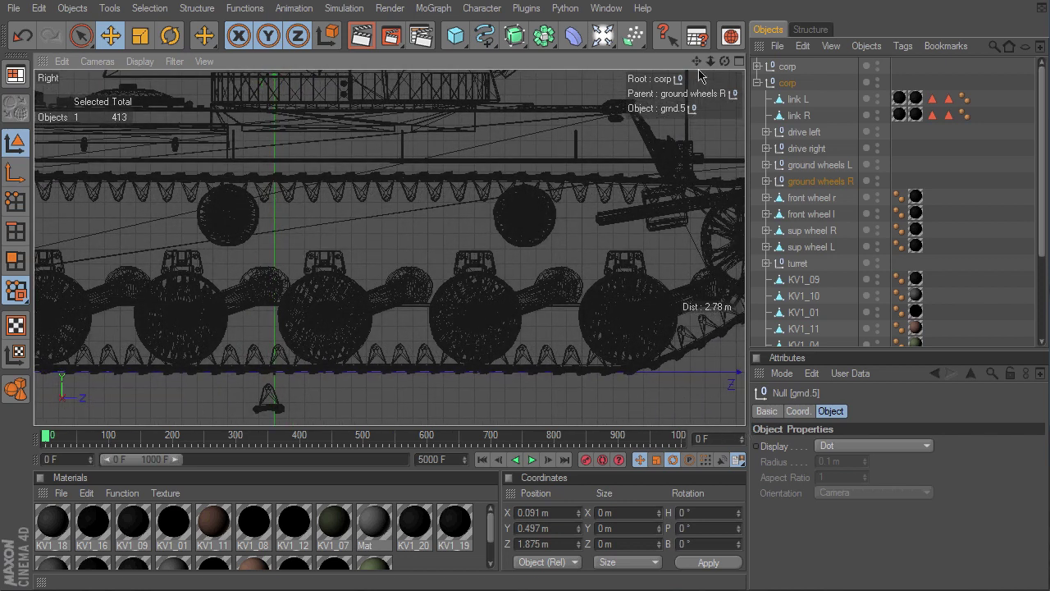
left_click(820, 233)
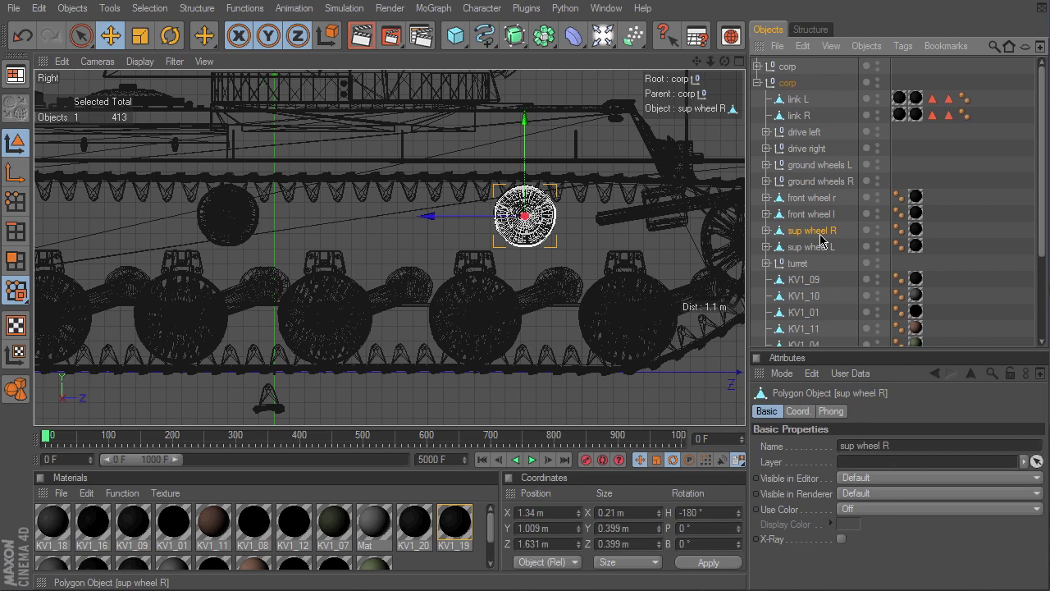
left_click_drag(821, 235, 820, 240, "ctrl")
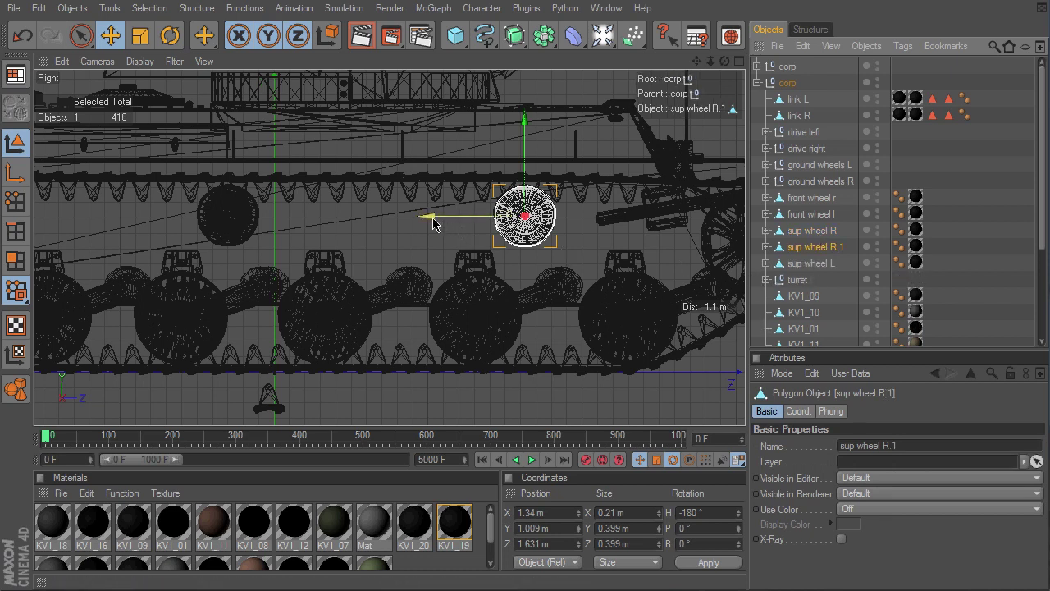
left_click_drag(433, 223, 253, 223)
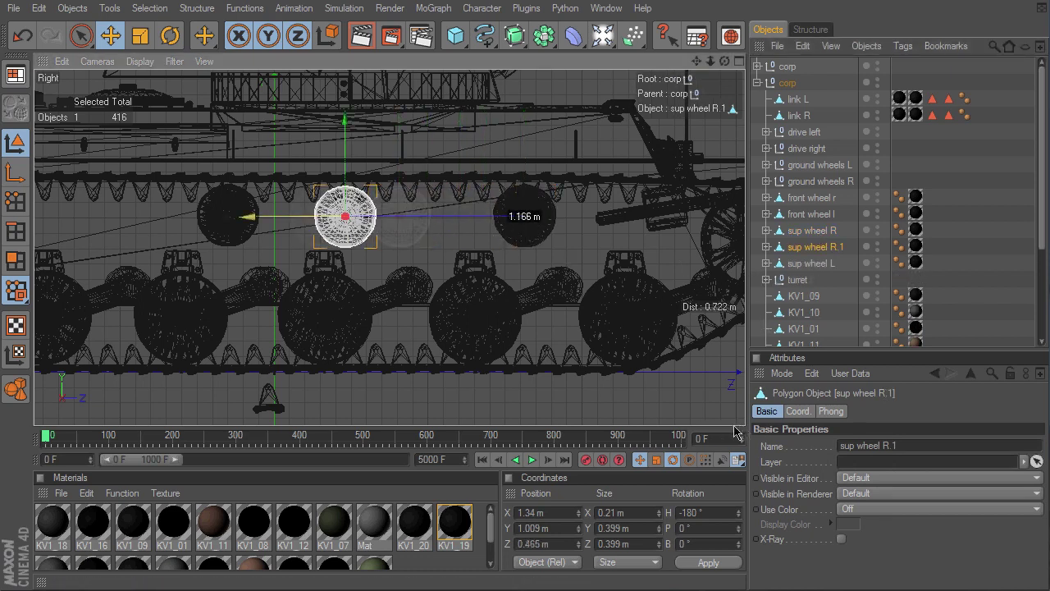
left_click_drag(345, 216, 229, 217)
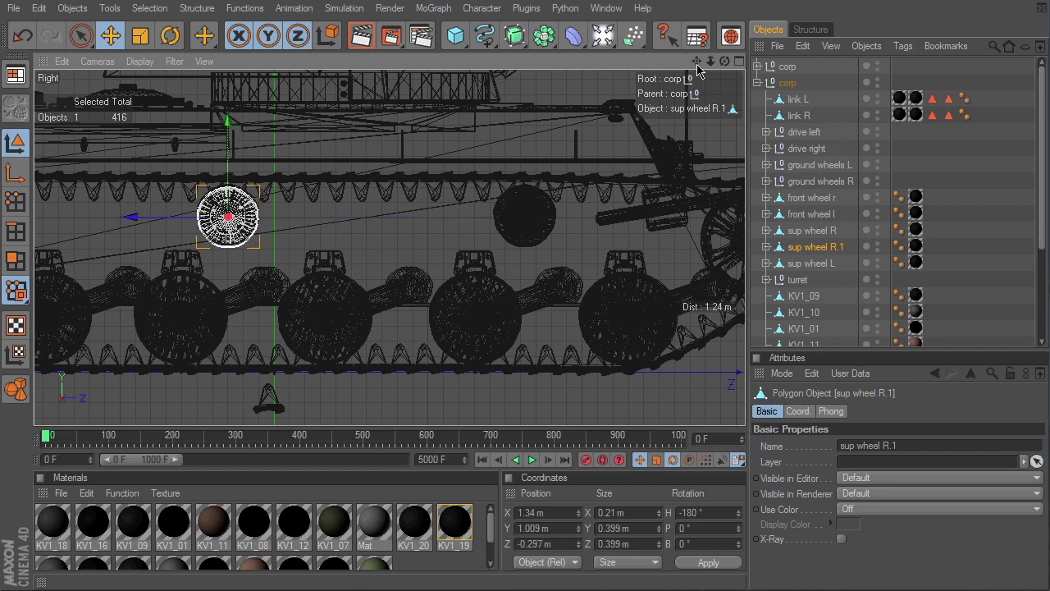
Duplicate sup wheel R.1 and move the copy along Z onto the remaining right support wheel, at about -2.123 m
left_click_drag(697, 66, 718, 96)
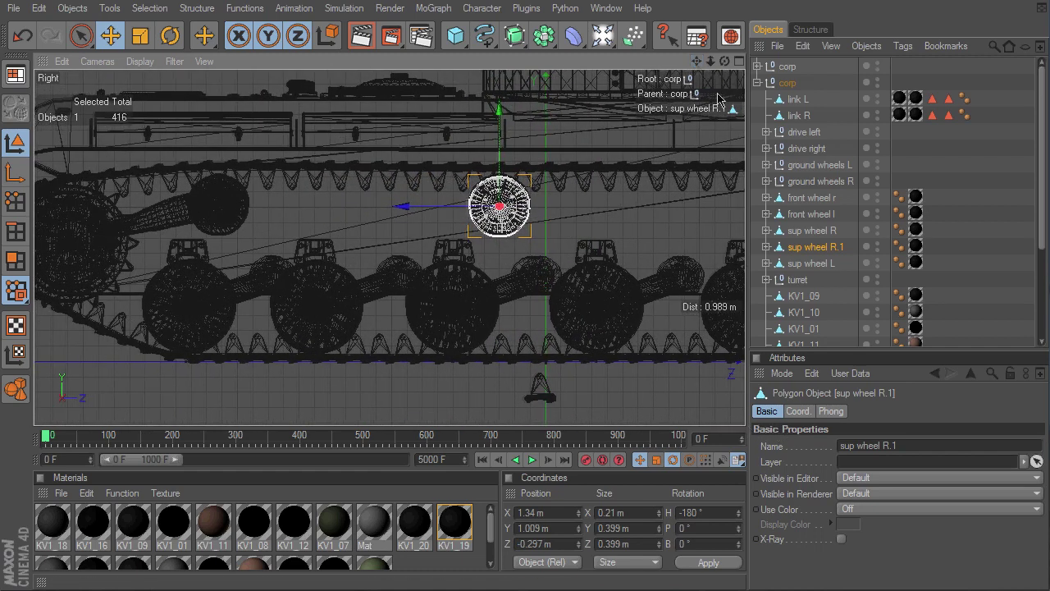
left_click_drag(815, 248, 815, 255, "ctrl")
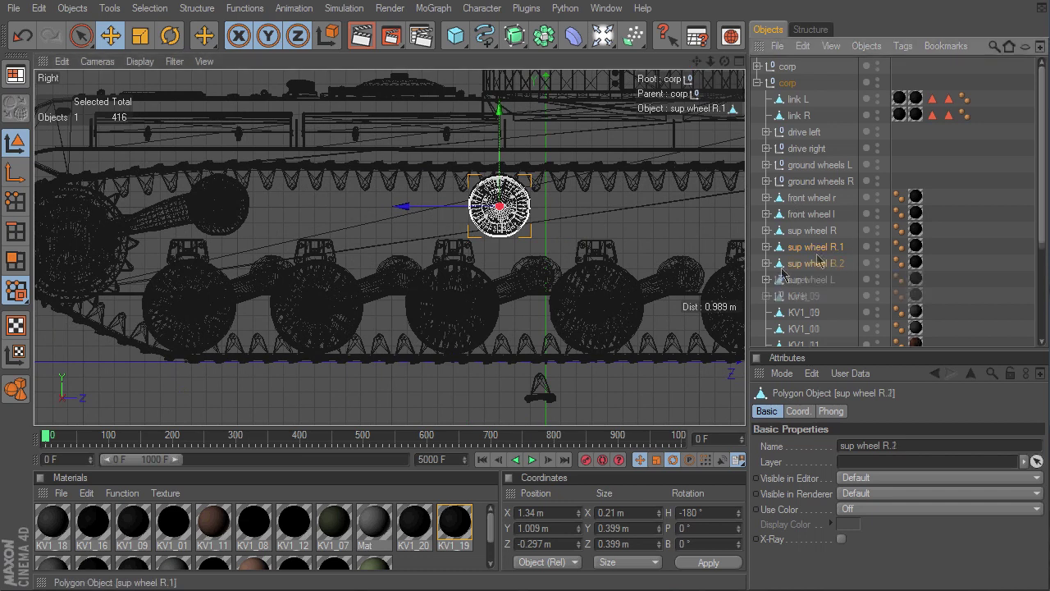
left_click_drag(406, 209, 124, 209)
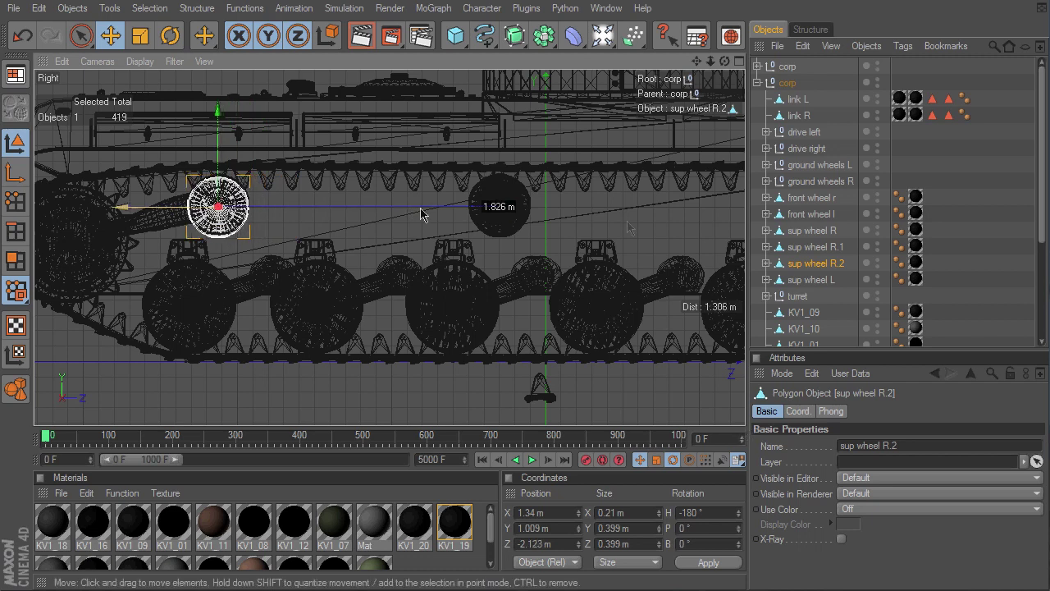
Hide the reference tank's corp null in the editor and orbit the perspective view to check the copied right-side wheels
left_click(878, 64)
left_click(878, 64)
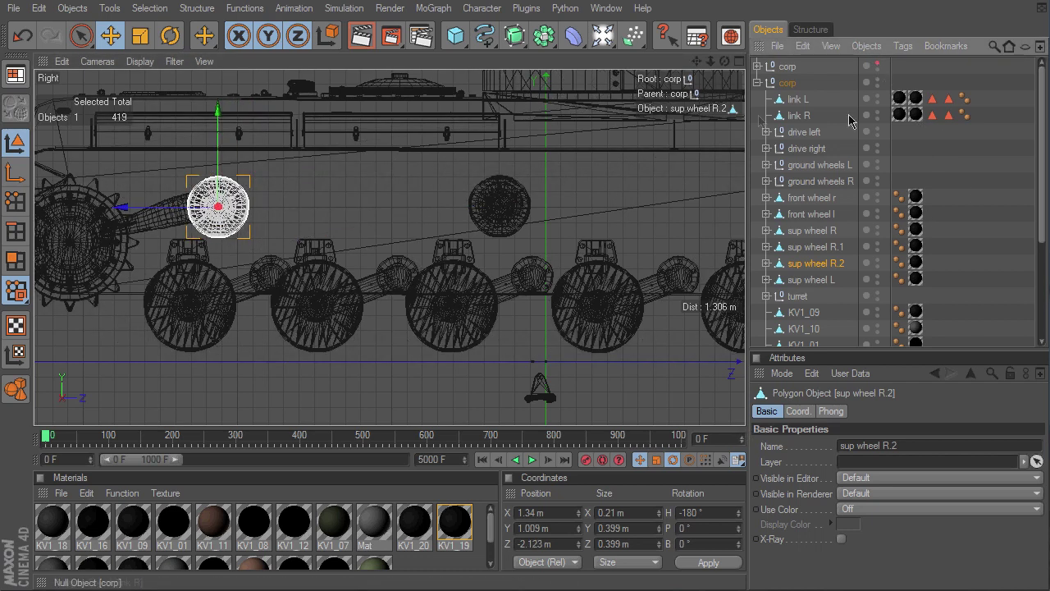
left_click(740, 62)
left_click(739, 61)
left_click_drag(725, 62, 849, 66)
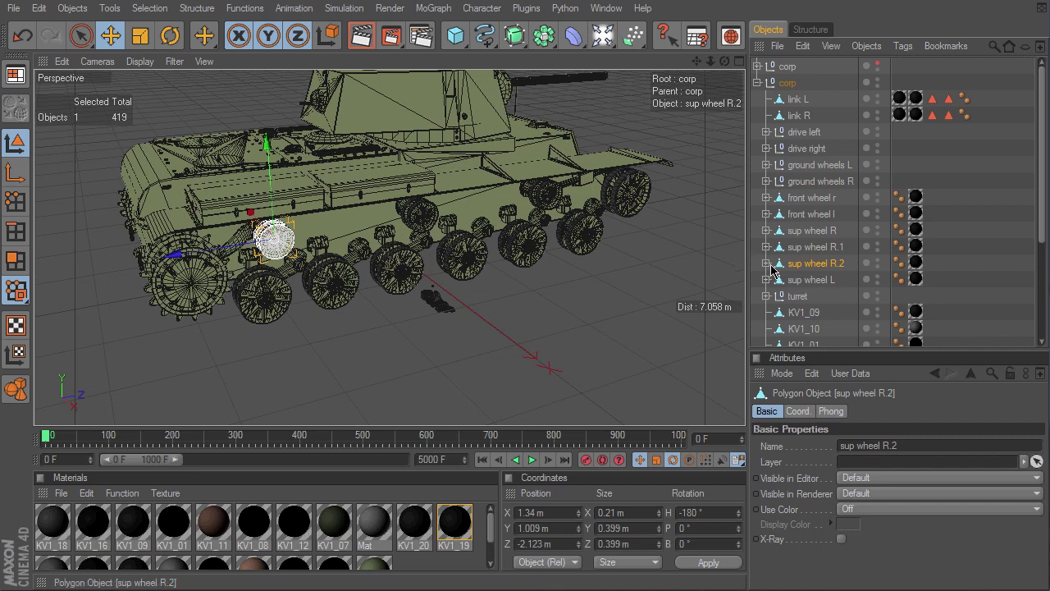
Select sup wheel L and expand the ground wheels L group to inspect its wheel, suspension and connector parts
left_click(811, 280)
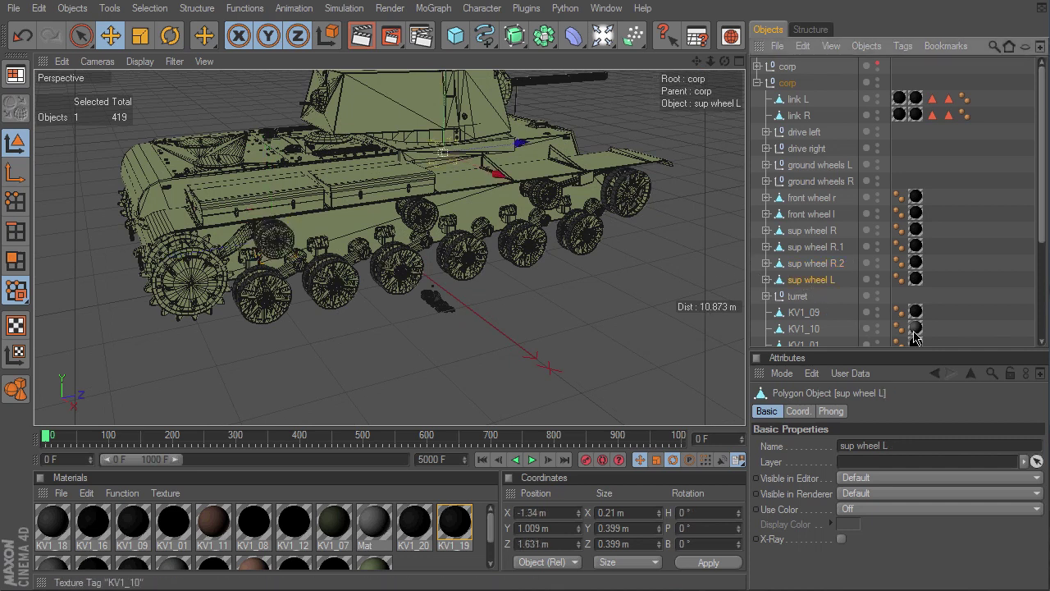
left_click(767, 165)
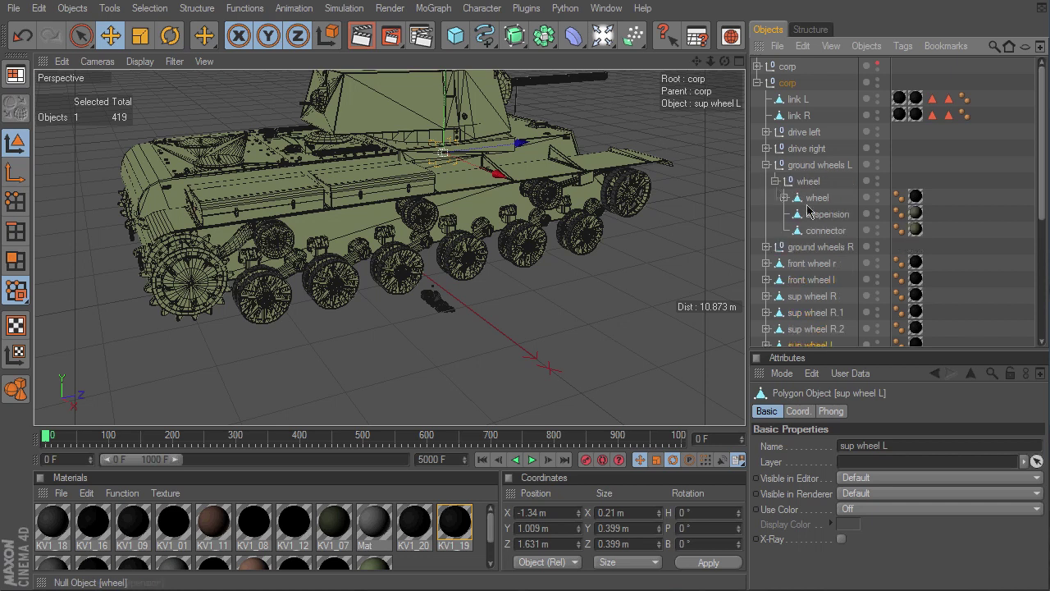